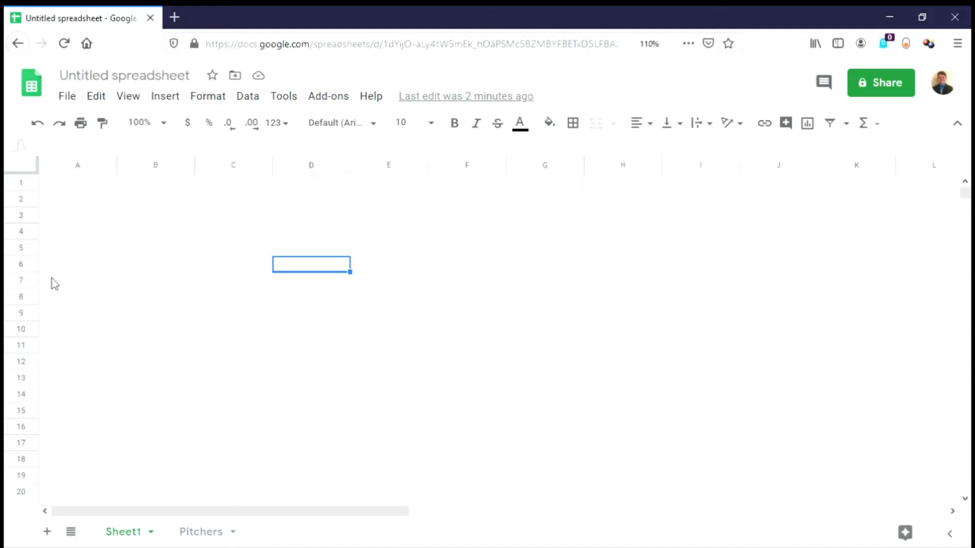
# Enter the column headers Date, Player, Pitch and Results in cells A1 to D1.
pyautogui.click(111, 185)
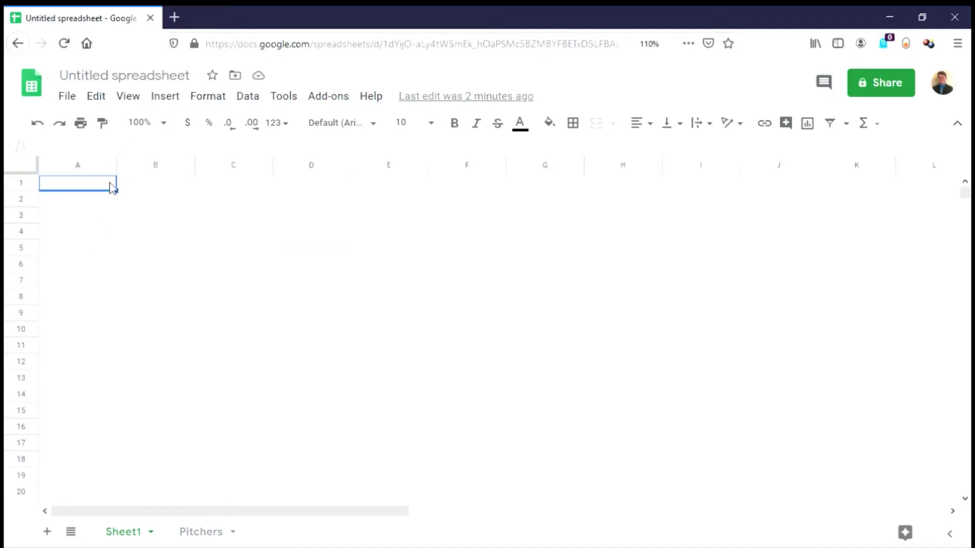
pyautogui.write('P')
pyautogui.press('BackSpace')
pyautogui.write('Date')
pyautogui.press('Tab')
pyautogui.write('Player')
pyautogui.press('Tab')
pyautogui.write('Pitch')
pyautogui.press('Tab')
pyautogui.write('Results')
pyautogui.press('Tab')
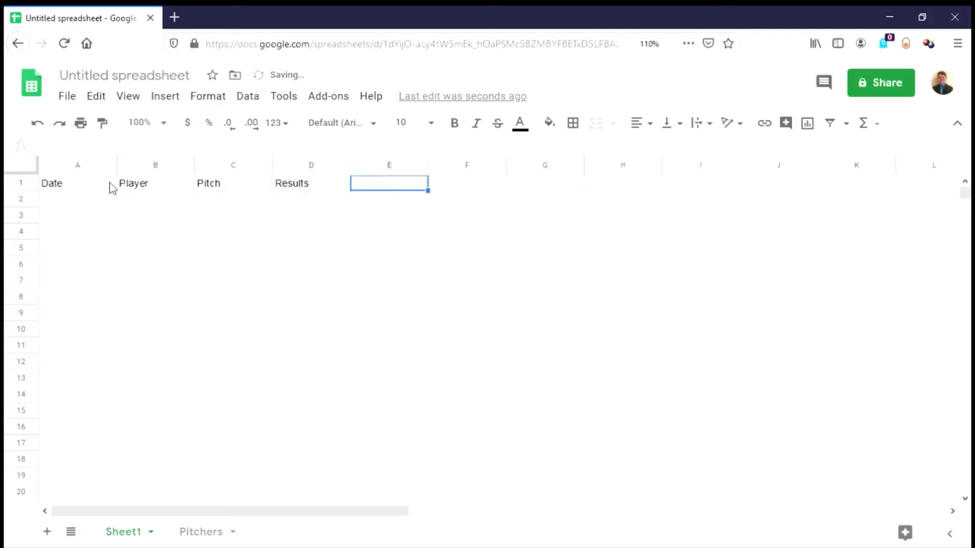
# Change the header in D1 to Result and add the header Velo in E1.
pyautogui.click(311, 186)
pyautogui.write('R')
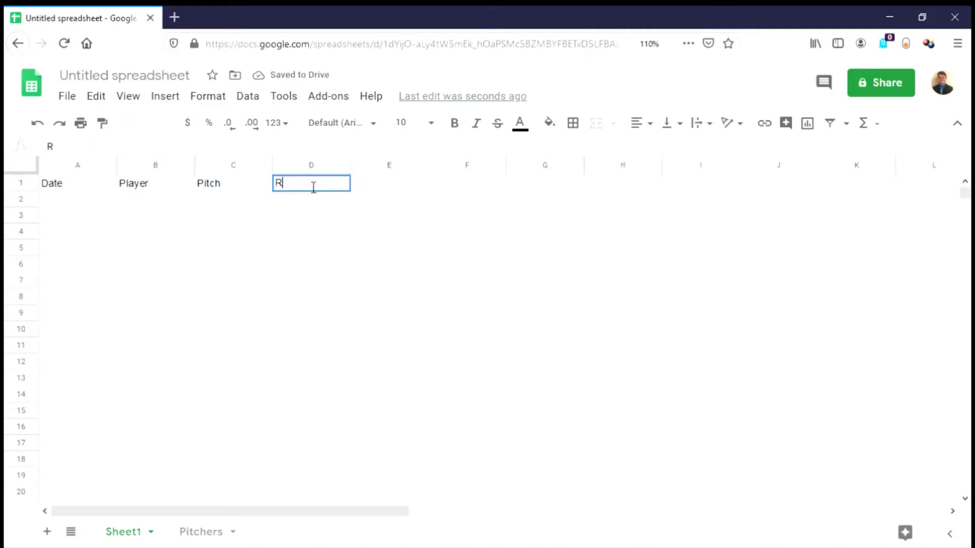
pyautogui.write('ssult')
pyautogui.press('Tab')
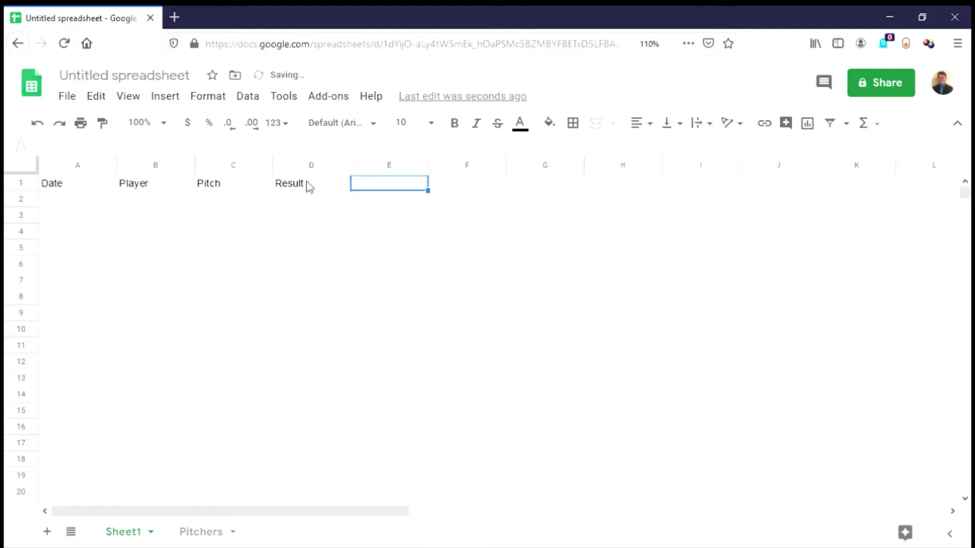
pyautogui.write('Velo')
pyautogui.press('Return')
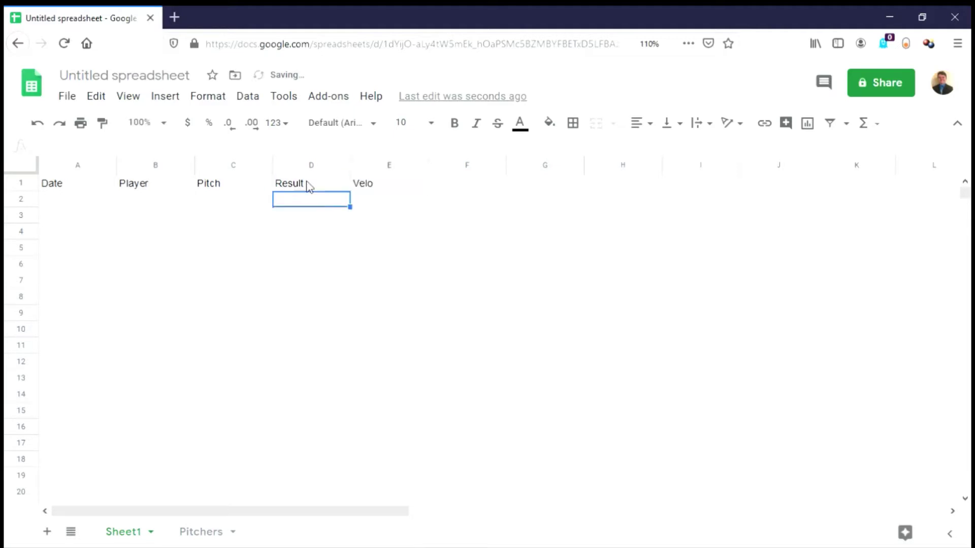
# Enter the formula =DATE(2020,06,25) in A2 and fill it down the Date column to A18.
pyautogui.click(93, 208)
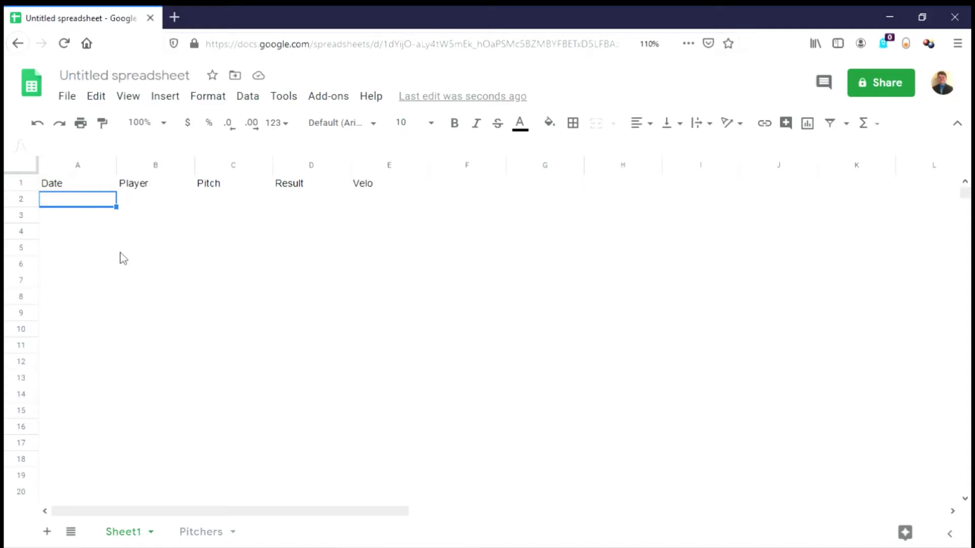
pyautogui.write('=date')
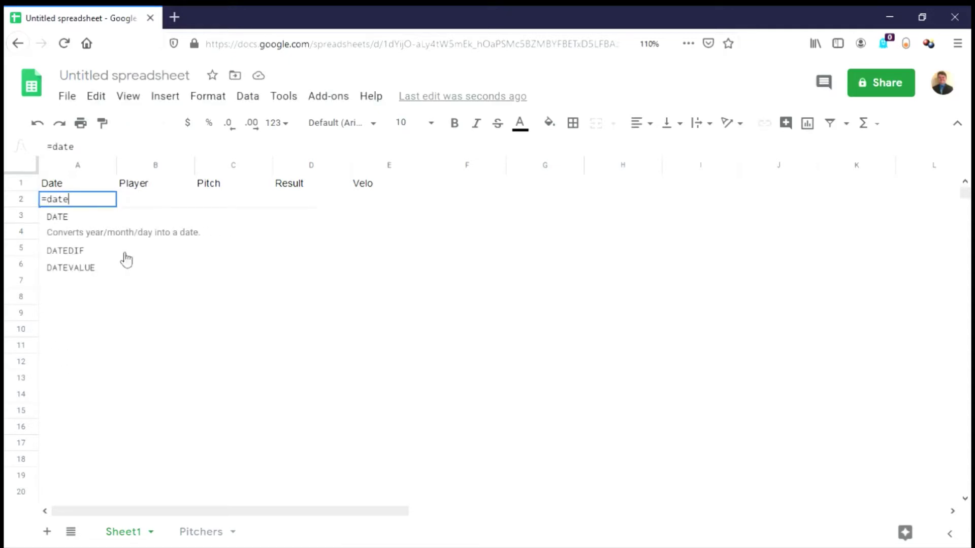
pyautogui.click(125, 235)
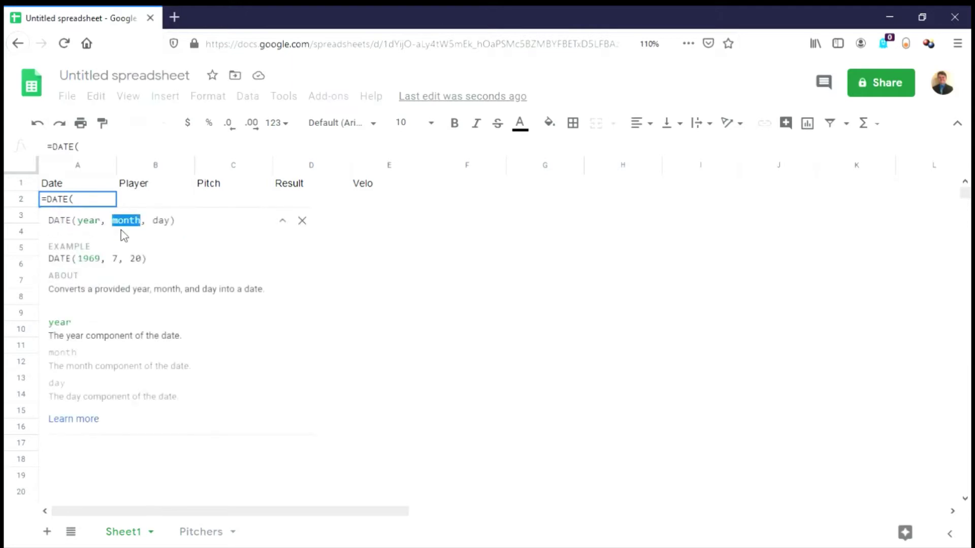
pyautogui.click(119, 150)
pyautogui.write('2020,06')
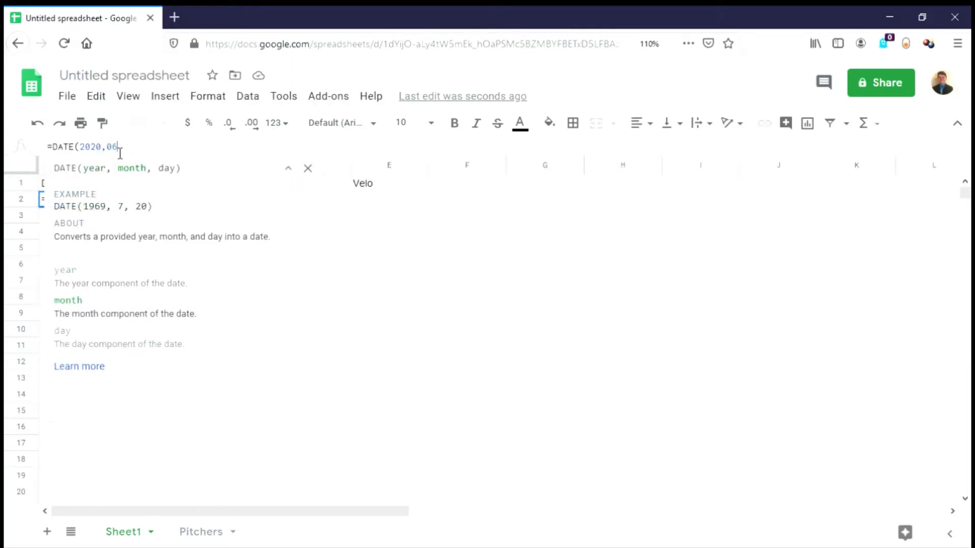
pyautogui.write(',25)')
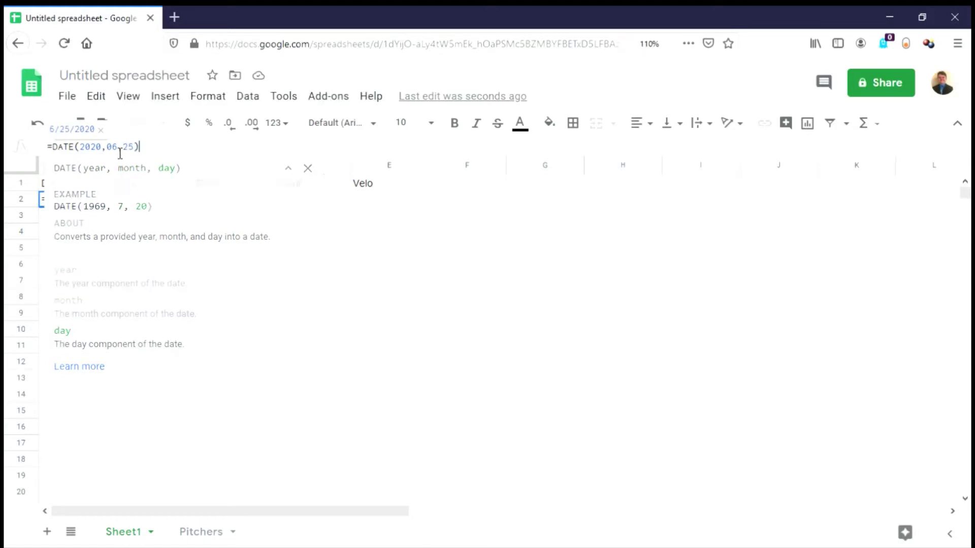
pyautogui.press('Return')
pyautogui.click(102, 201)
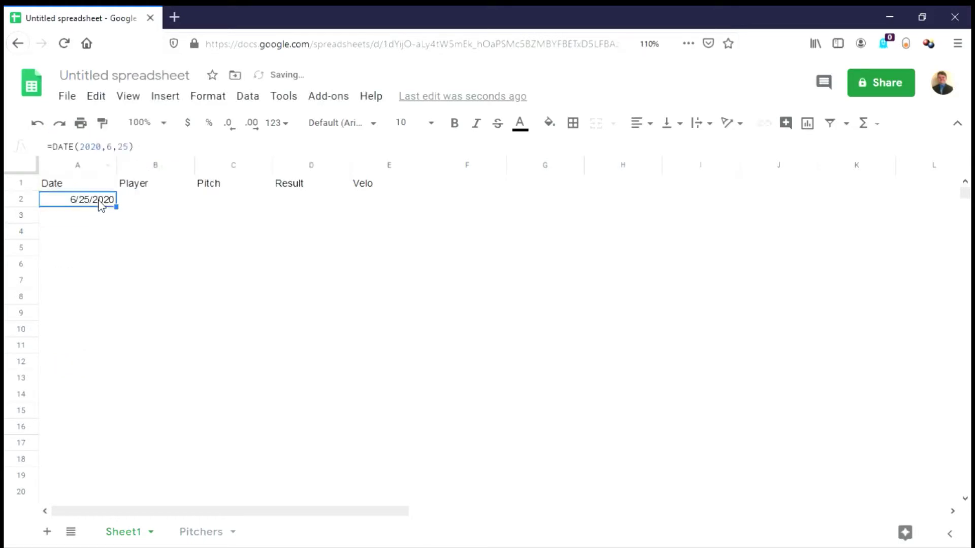
pyautogui.moveTo(128, 217); pyautogui.dragTo(118, 459)
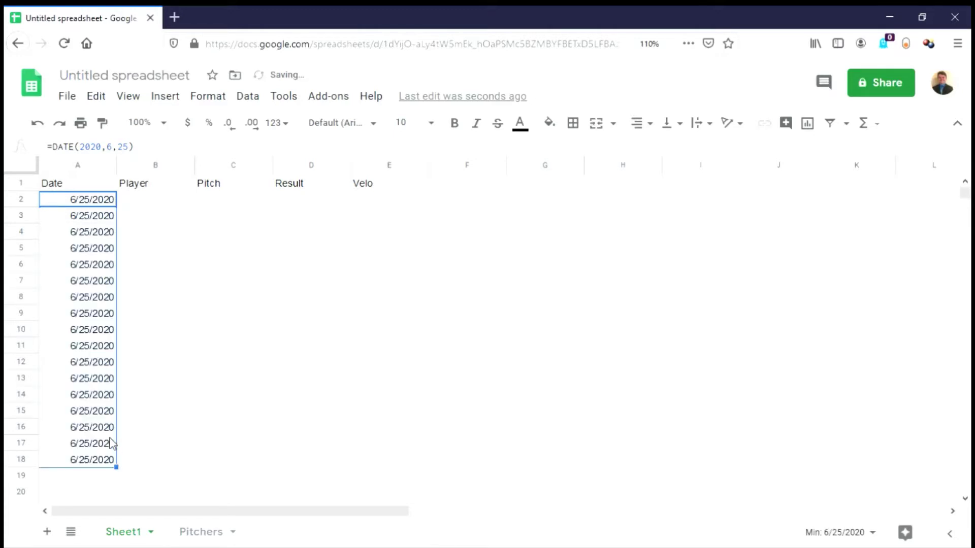
# Add dropdown data validation to Sheet1!B2:B, using the list in Pitchers!A2:A6 and rejecting invalid input.
pyautogui.click(150, 199)
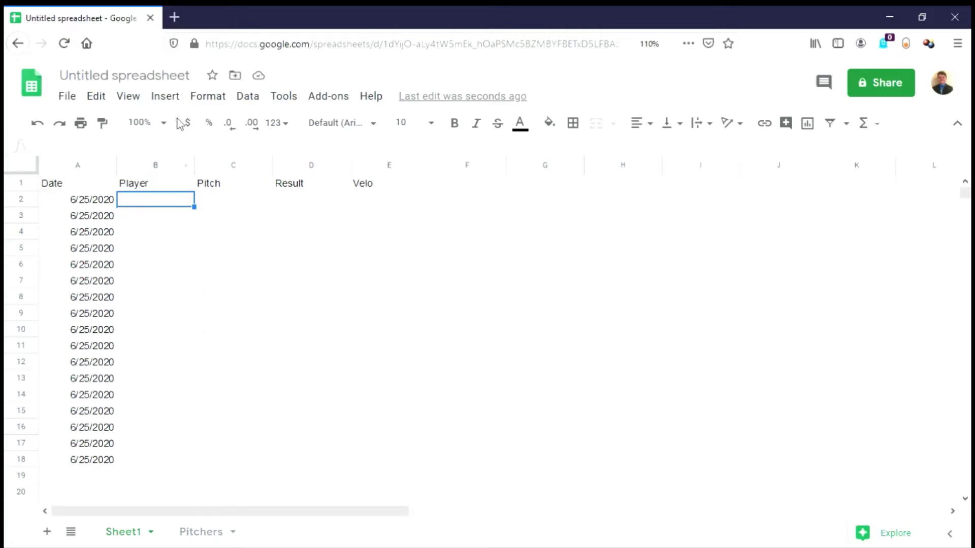
pyautogui.click(248, 96)
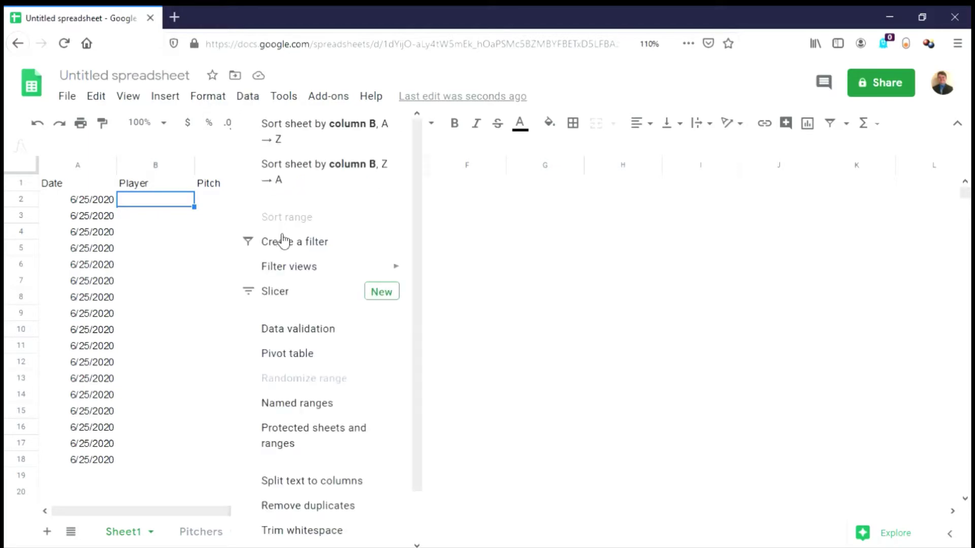
pyautogui.scroll(-1, 283, 239)
pyautogui.click(327, 283)
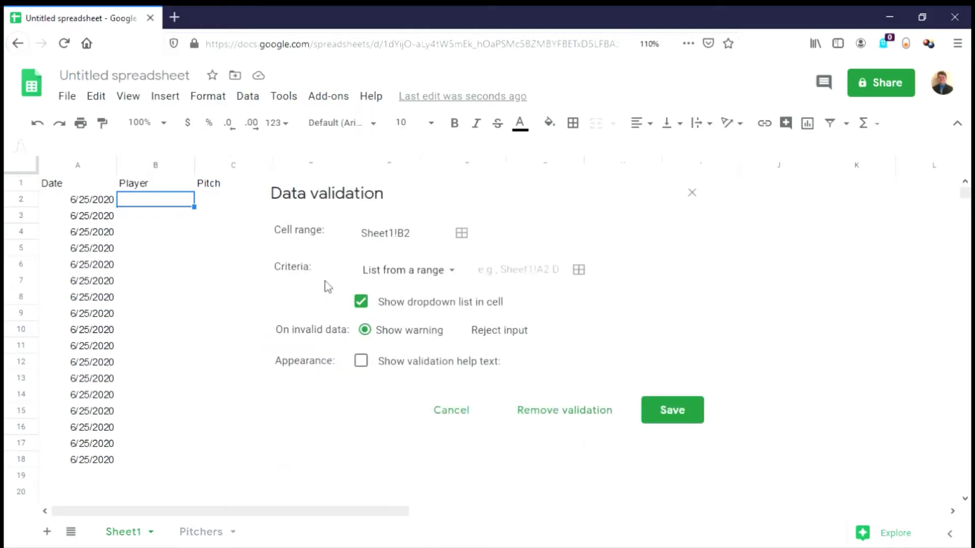
pyautogui.click(431, 241)
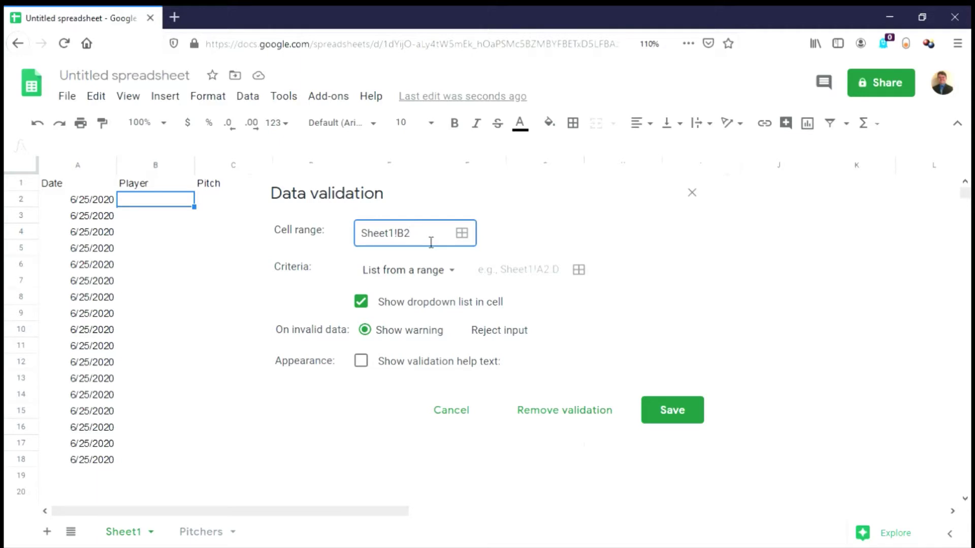
pyautogui.write(':B')
pyautogui.click(502, 274)
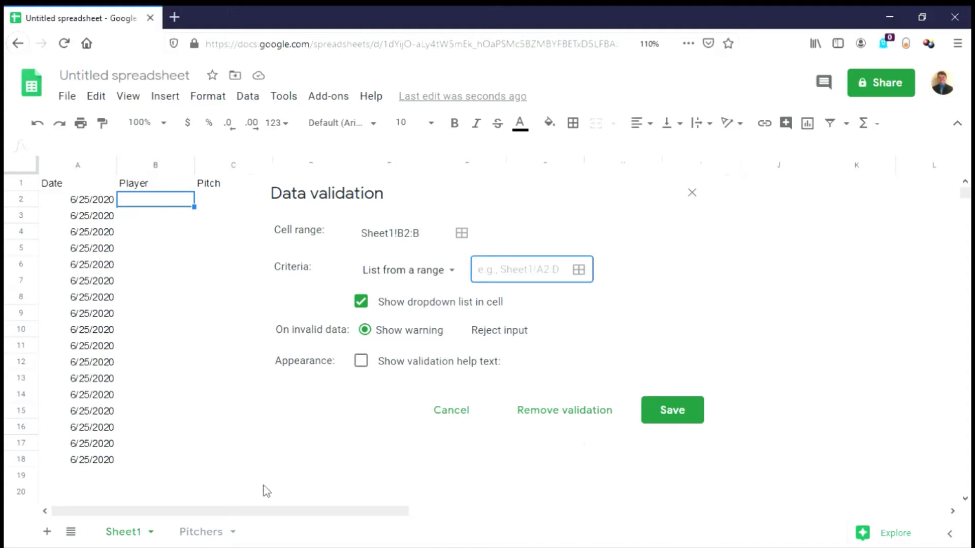
pyautogui.write('Pitchers!')
pyautogui.write('A2:A6')
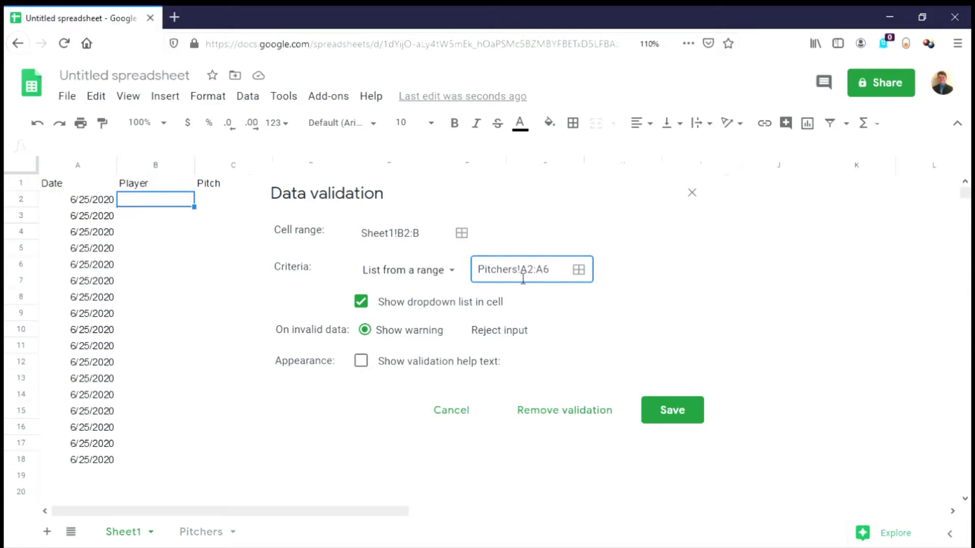
pyautogui.click(459, 330)
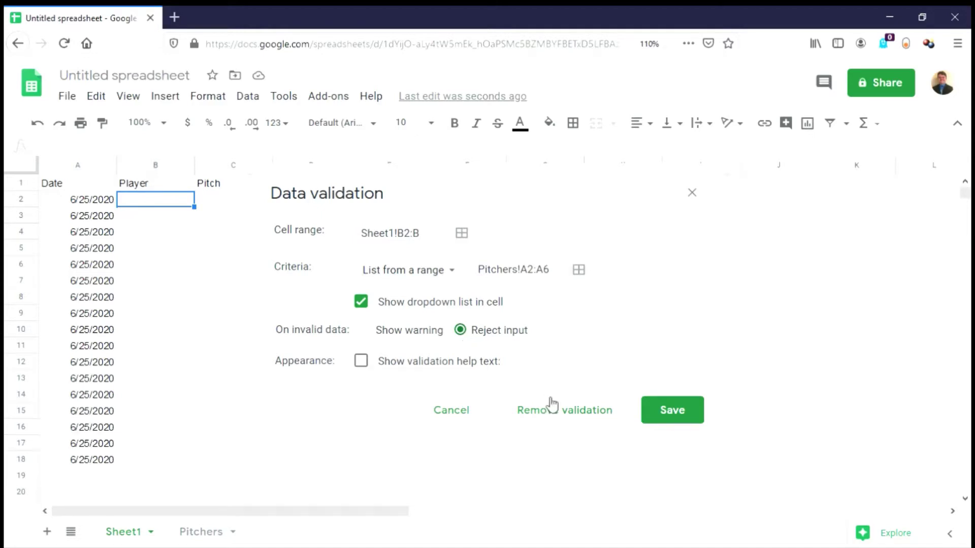
pyautogui.click(664, 412)
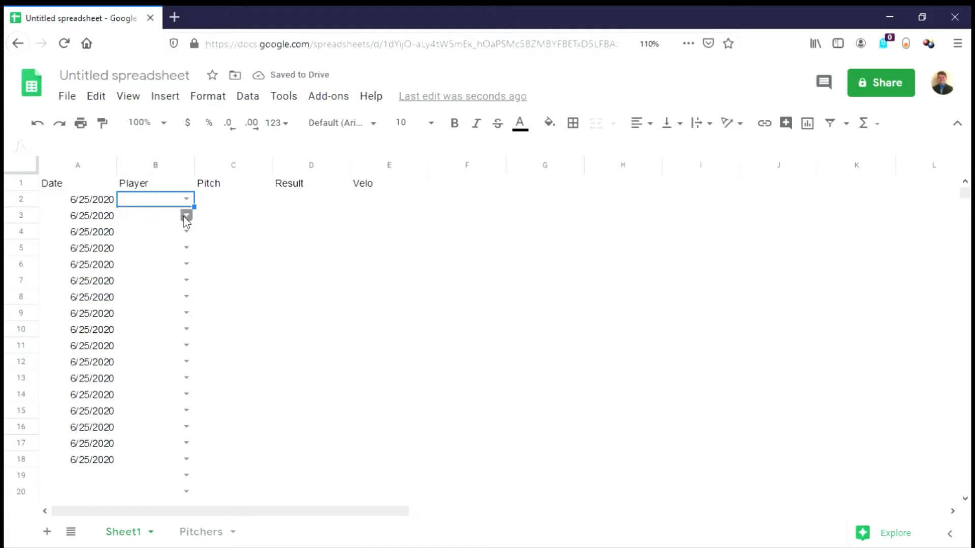
# Choose the first listed pitcher for B2 and widen the Player column to fit the full name.
pyautogui.click(186, 199)
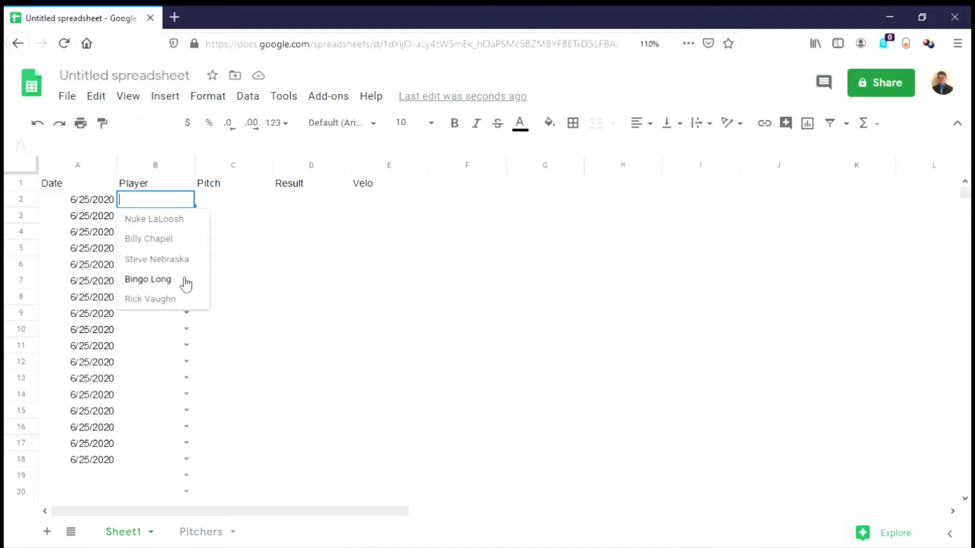
pyautogui.click(176, 222)
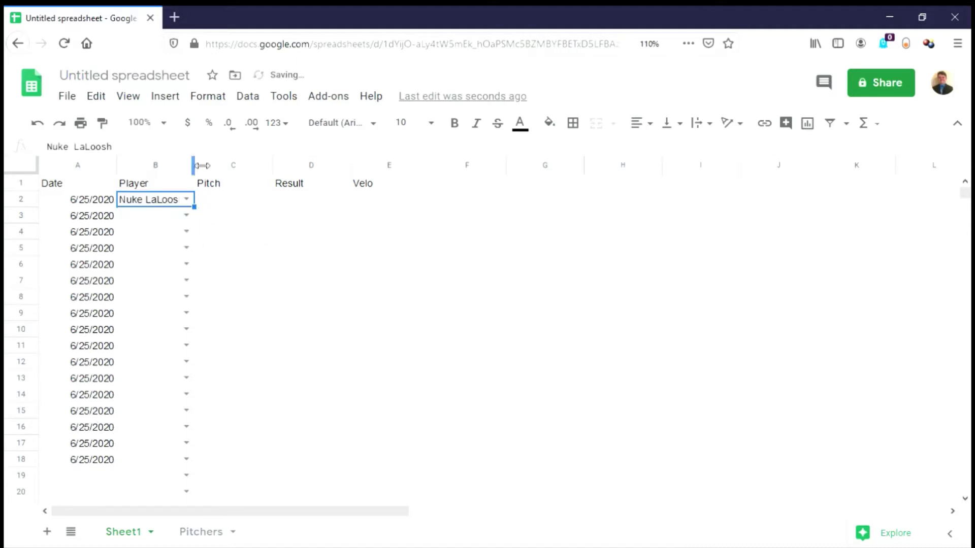
pyautogui.moveTo(199, 173); pyautogui.dragTo(207, 173)
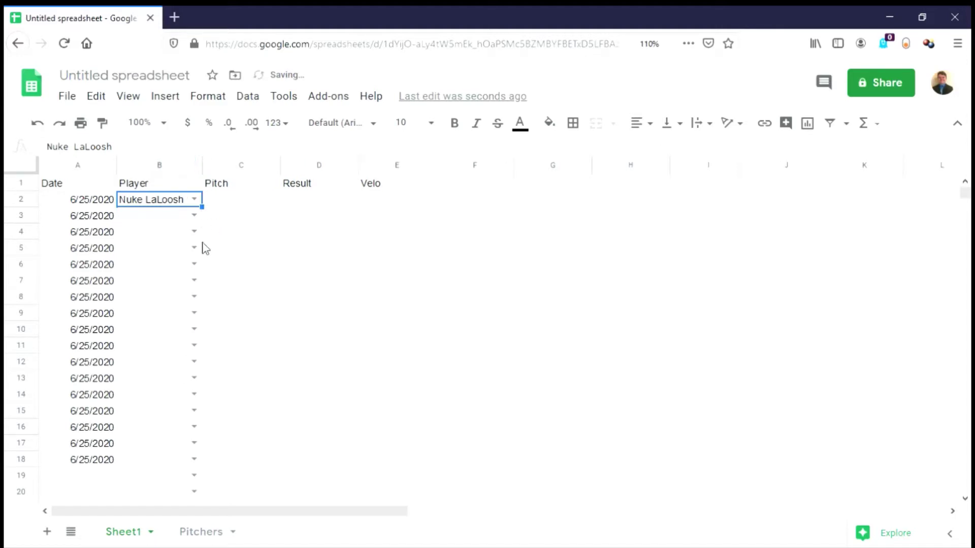
pyautogui.click(236, 205)
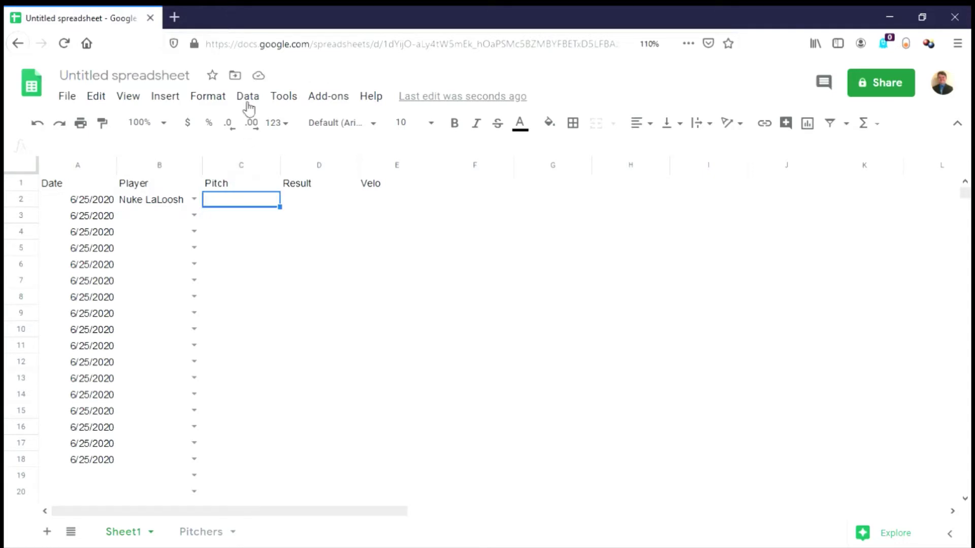
pyautogui.click(247, 96)
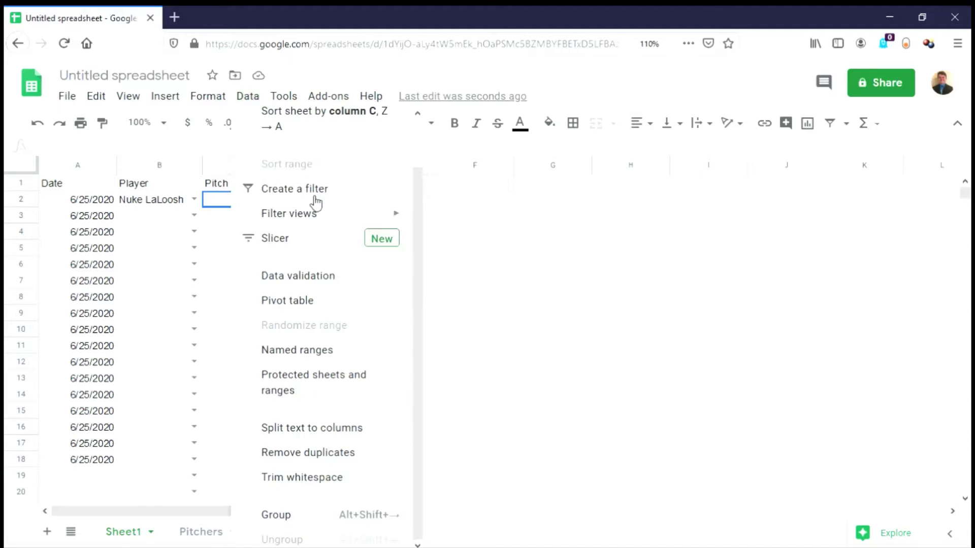
pyautogui.click(601, 268)
# Enter Fastball as the pitch in C2.
pyautogui.click(230, 202)
pyautogui.write('Fastball')
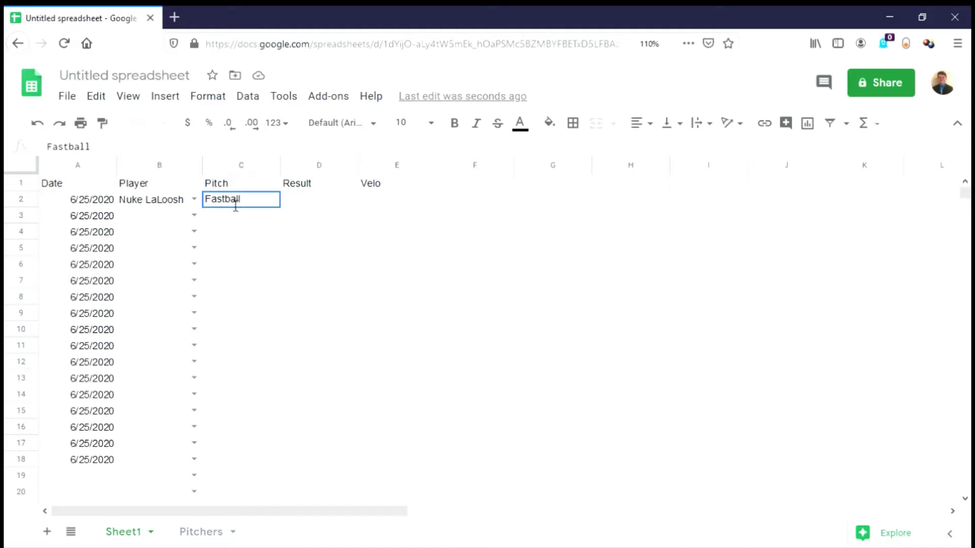
pyautogui.press('Tab')
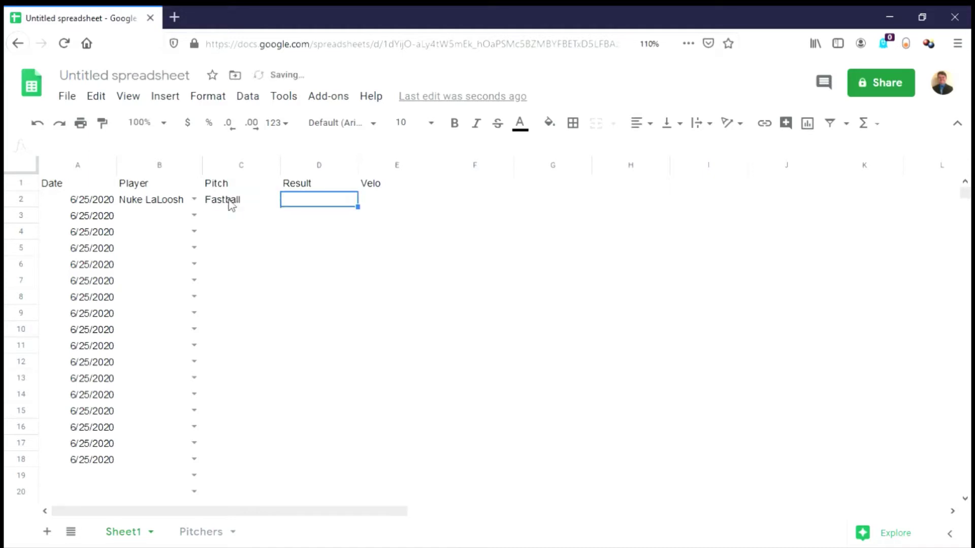
# Add dropdown data validation to Sheet1!D2:D with the list items Ball, Strike and reject invalid input.
pyautogui.rightClick(301, 204)
pyautogui.scroll(-3, 396, 298)
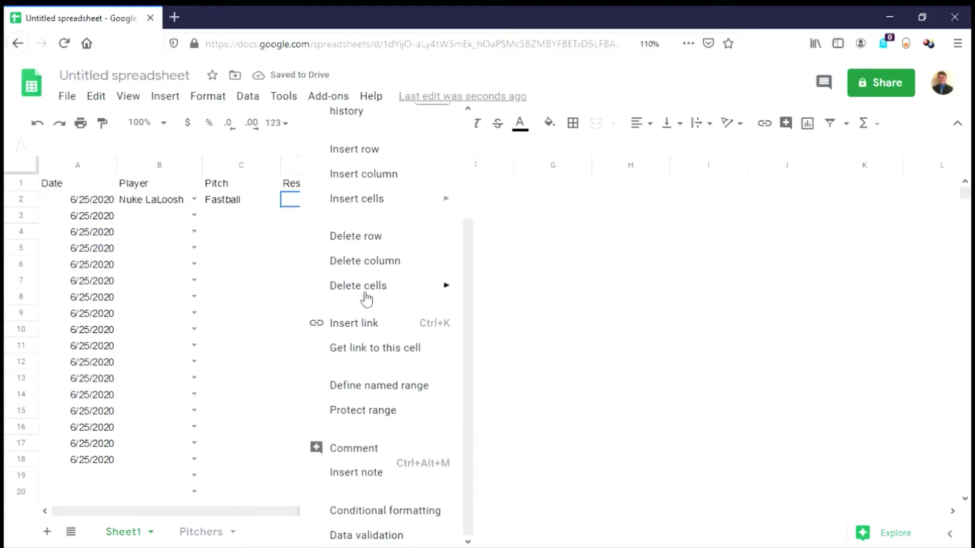
pyautogui.click(398, 536)
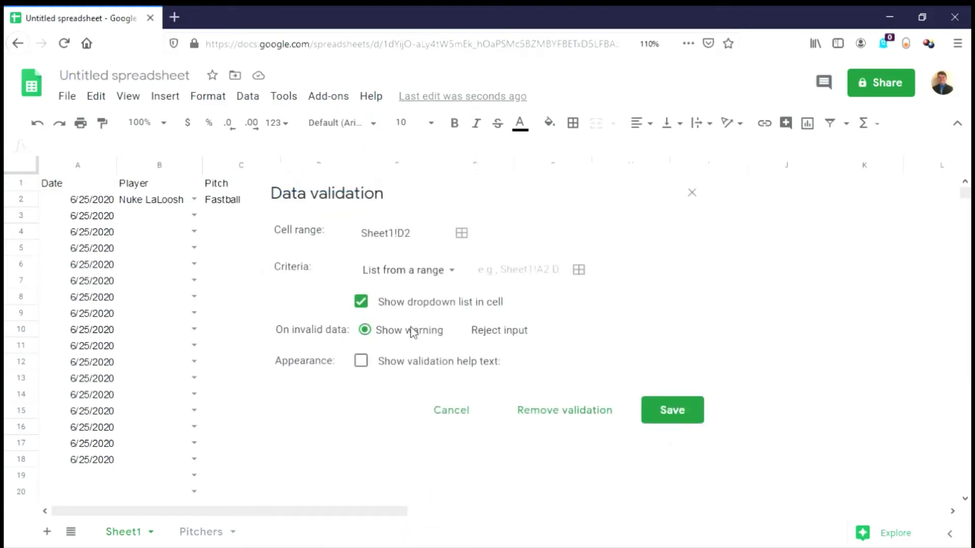
pyautogui.click(428, 233)
pyautogui.write(':D')
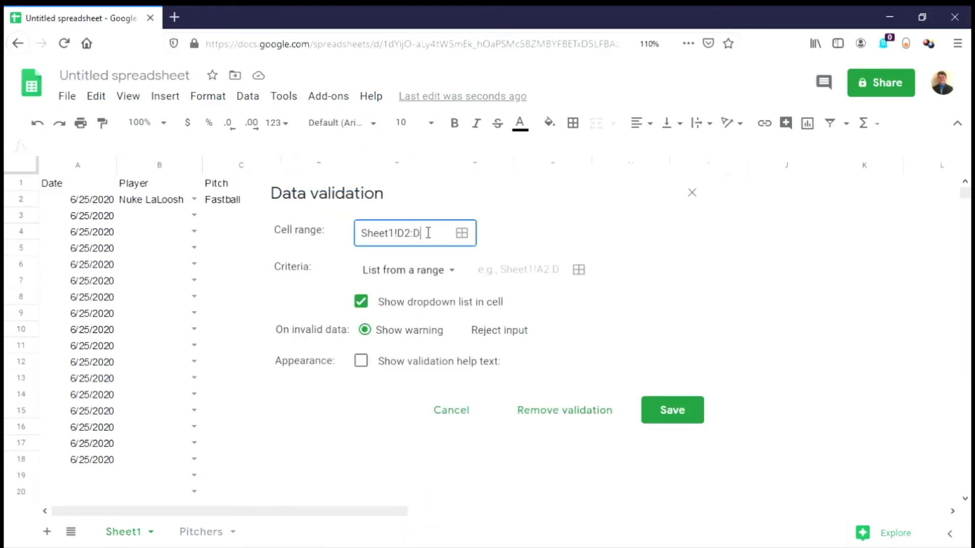
pyautogui.click(432, 271)
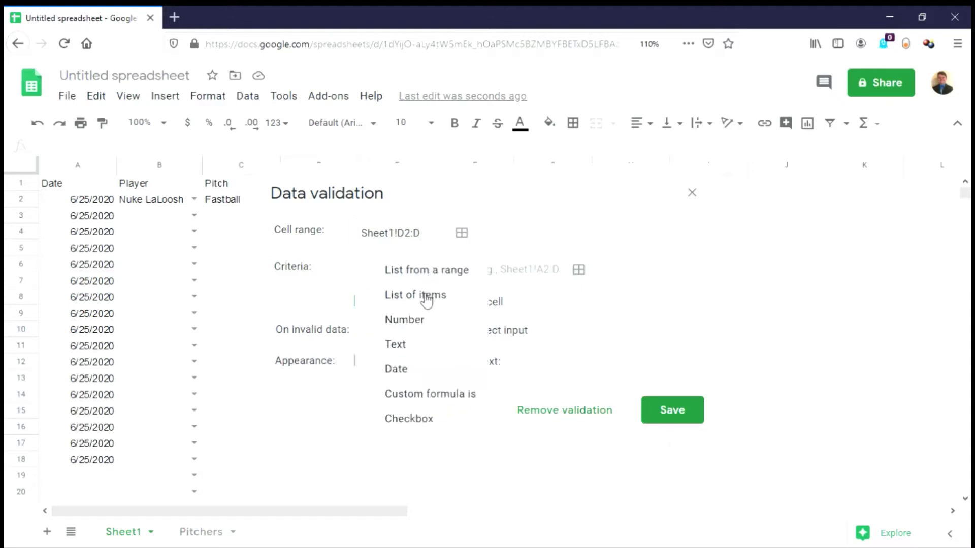
pyautogui.click(425, 295)
pyautogui.write('Ball, Strike')
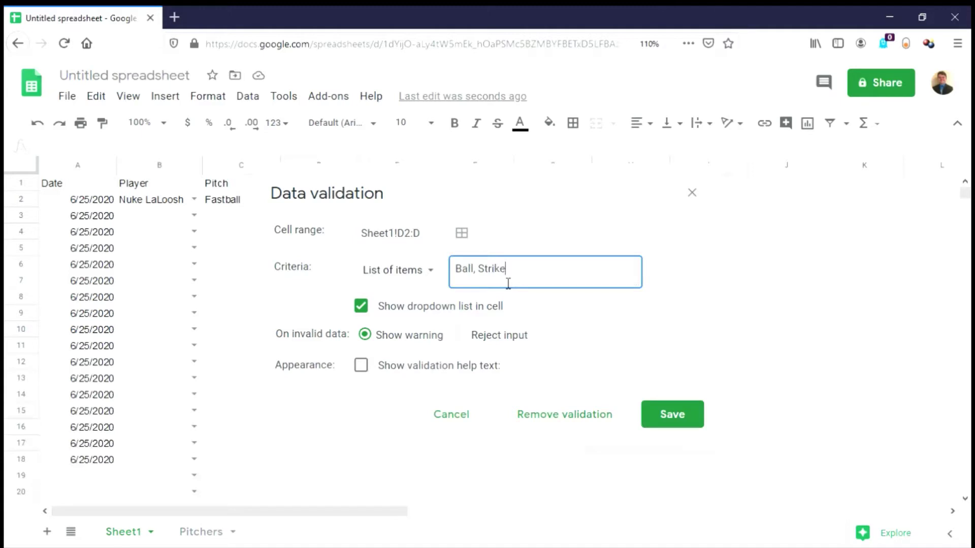
pyautogui.click(462, 336)
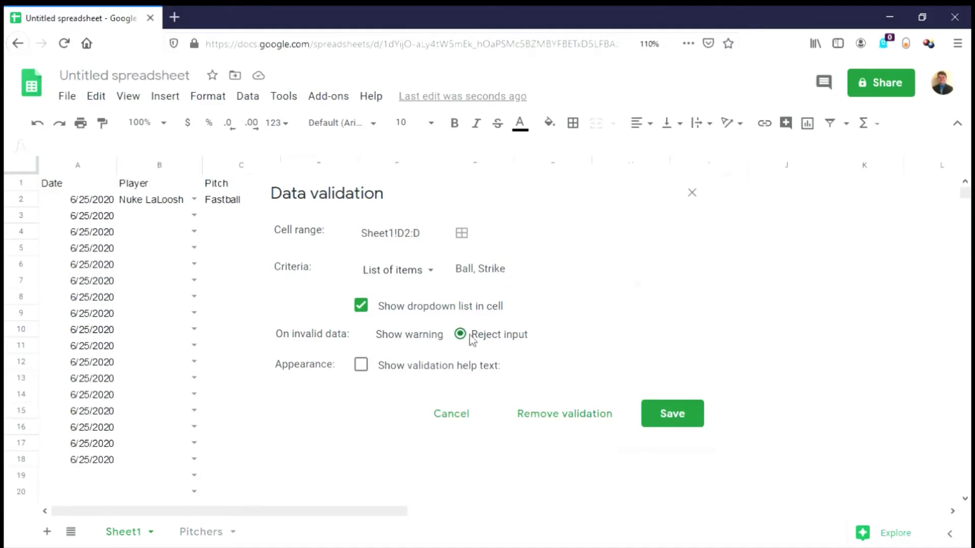
pyautogui.click(673, 416)
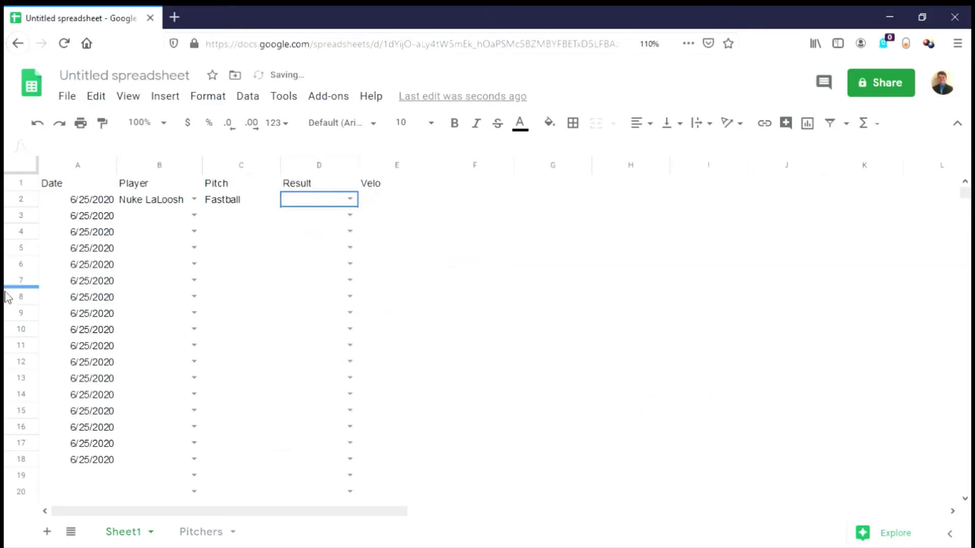
# Complete row 2 by choosing Ball as the result in D2 and entering 98 as the velocity in E2.
pyautogui.click(350, 199)
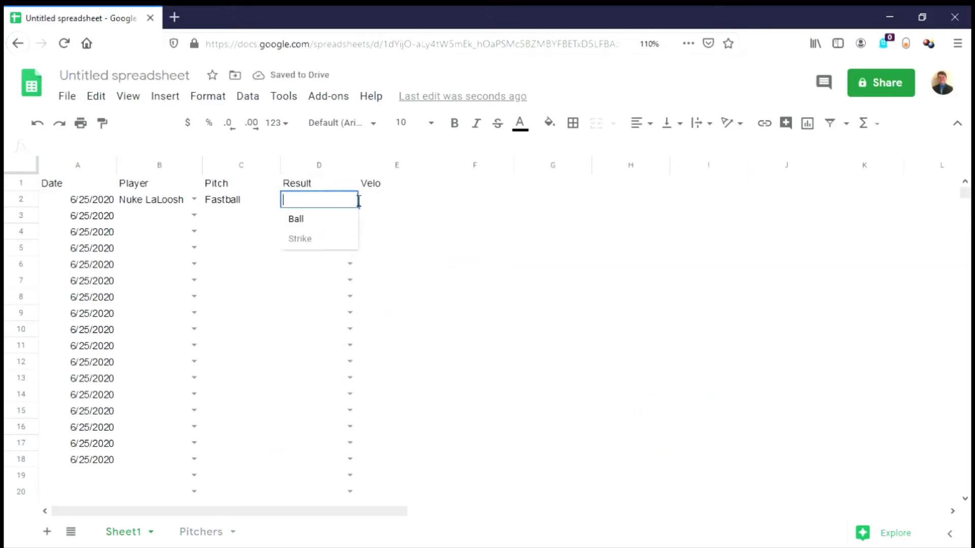
pyautogui.click(296, 219)
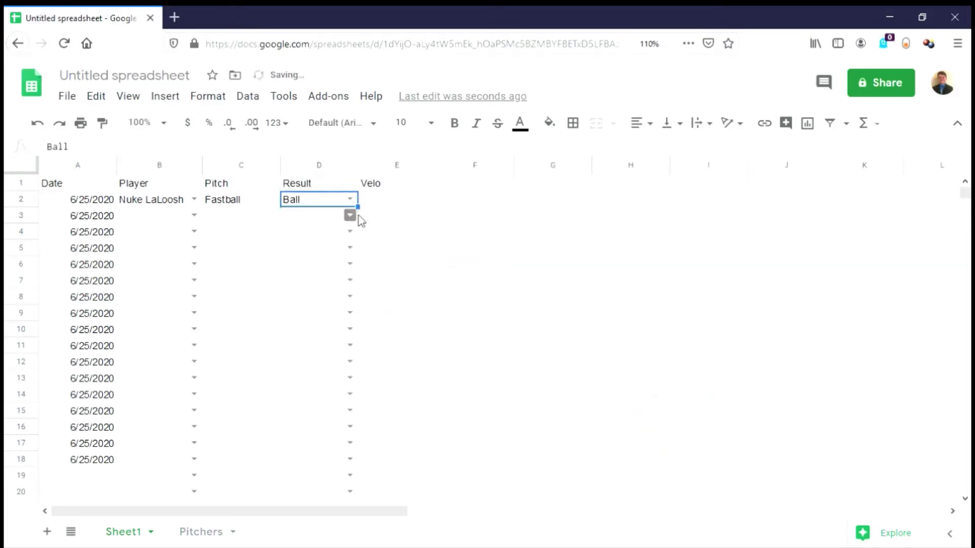
pyautogui.click(378, 206)
pyautogui.write('98')
pyautogui.press('Return')
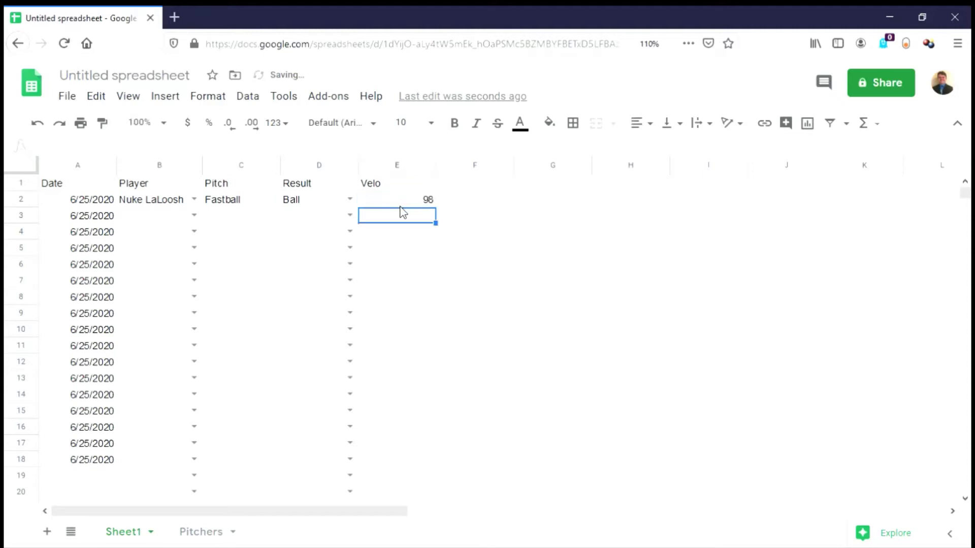
# Add a Location column header in F1.
pyautogui.click(490, 188)
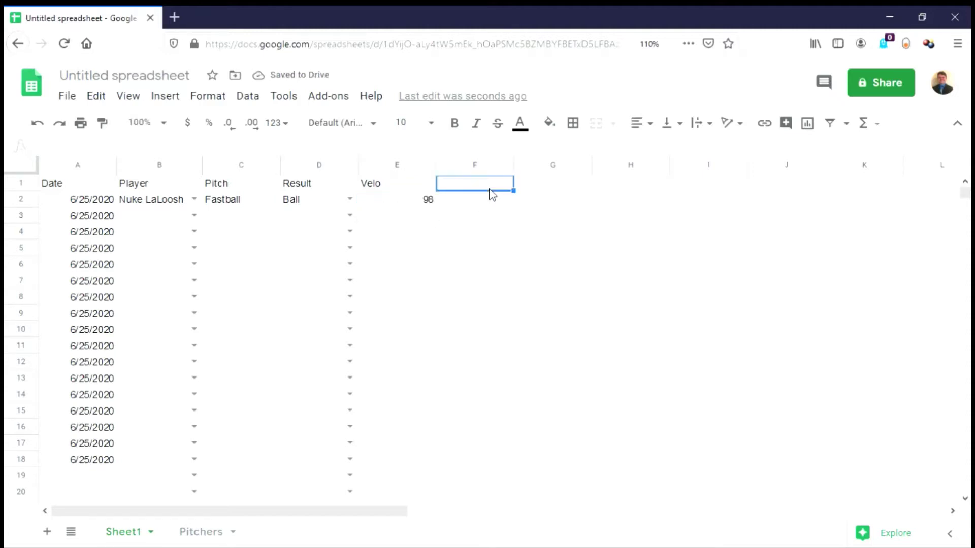
pyautogui.write('Location')
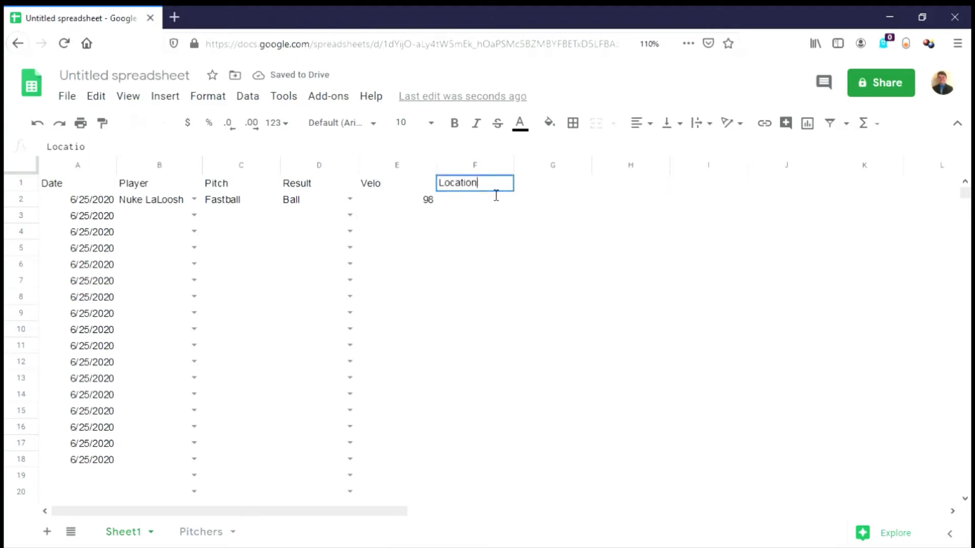
pyautogui.press('Return')
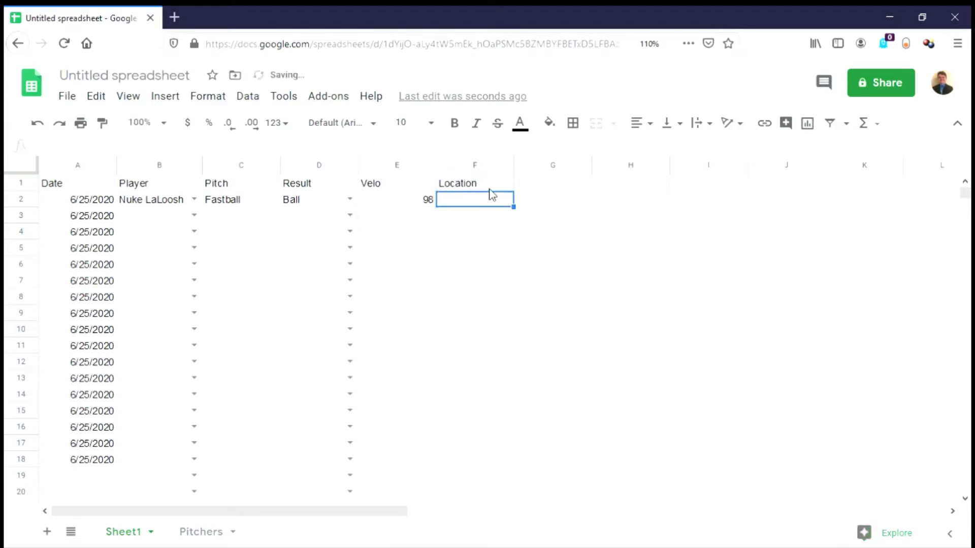
# Add data validation to Sheet1!F2:F that accepts only numbers between 1 and 14 and rejects invalid input.
pyautogui.rightClick(462, 204)
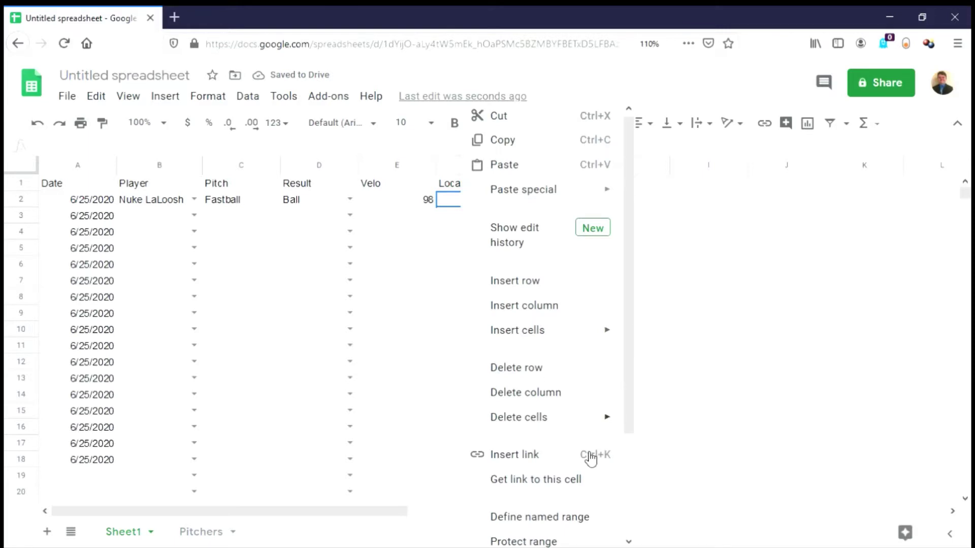
pyautogui.scroll(-3, 547, 489)
pyautogui.click(553, 535)
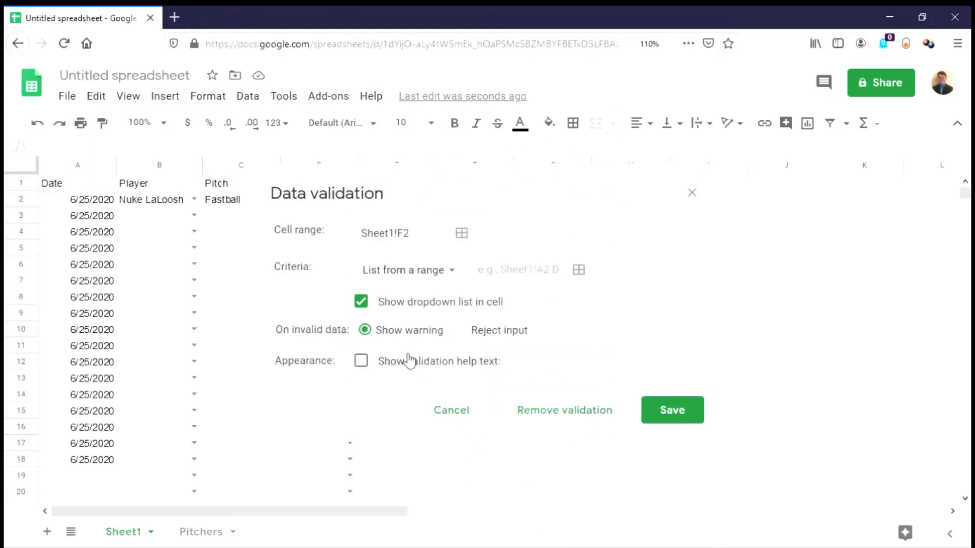
pyautogui.click(428, 237)
pyautogui.write(':F')
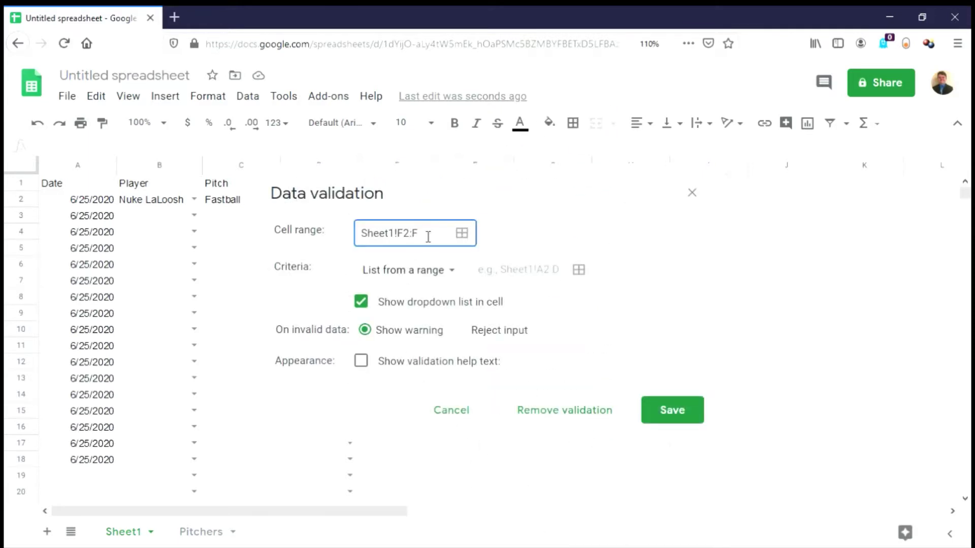
pyautogui.click(434, 271)
pyautogui.click(413, 321)
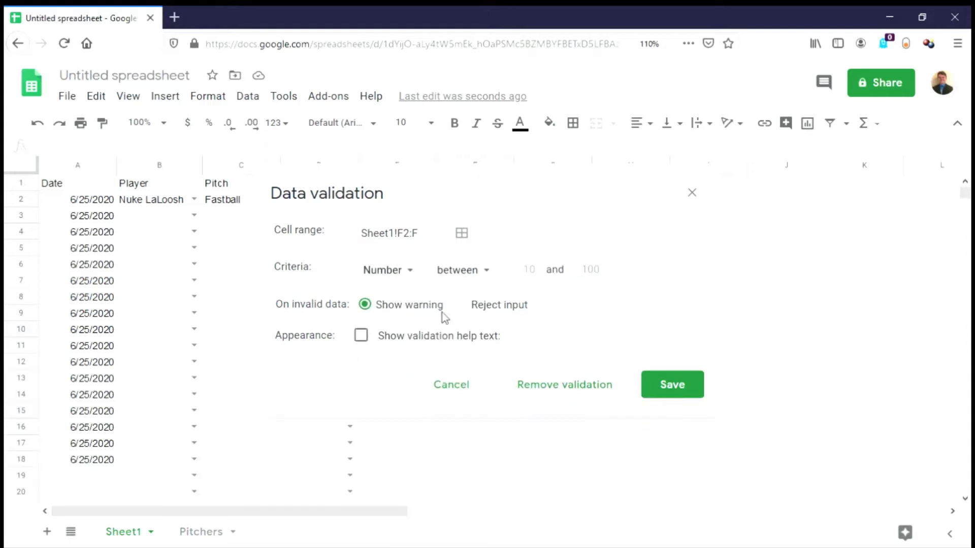
pyautogui.click(541, 274)
pyautogui.write('1')
pyautogui.press('Tab')
pyautogui.write('14')
pyautogui.click(460, 306)
pyautogui.click(667, 383)
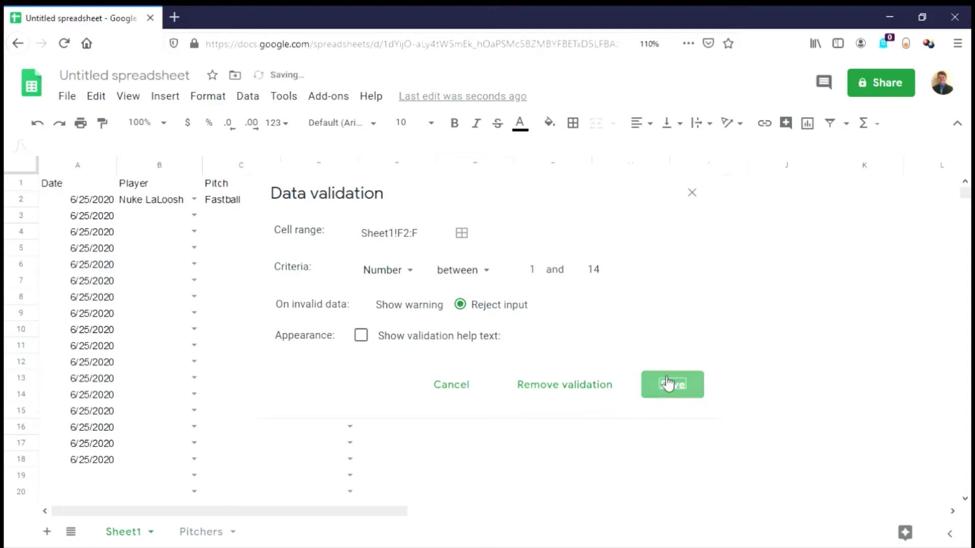
pyautogui.click(698, 205)
pyautogui.click(801, 205)
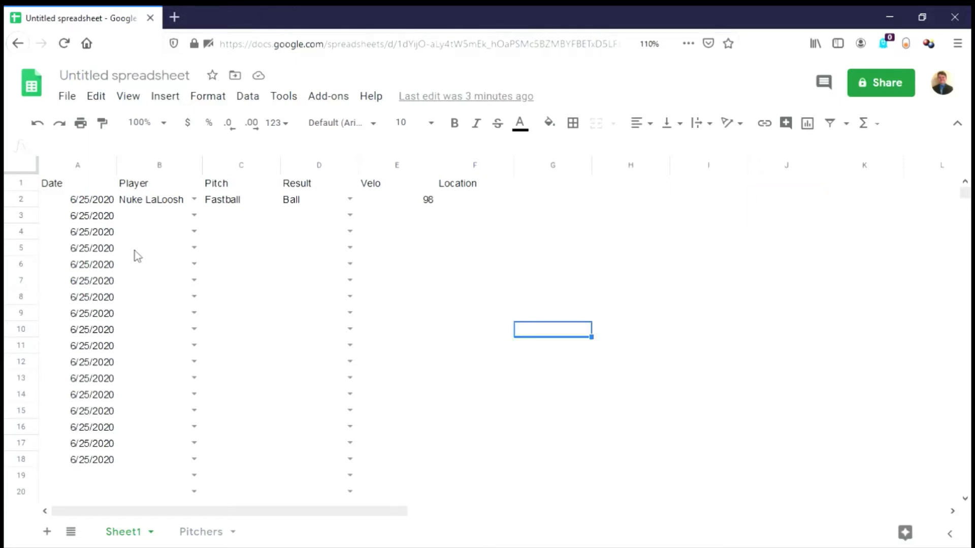
# Insert the numbered strike-zone picture over the cells by uploading it from the computer.
pyautogui.click(165, 104)
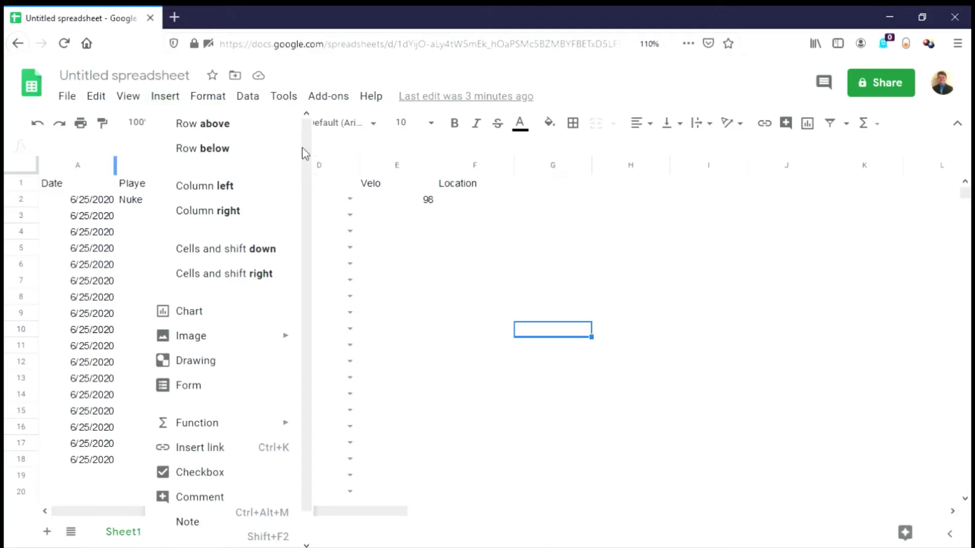
pyautogui.moveTo(224, 338)
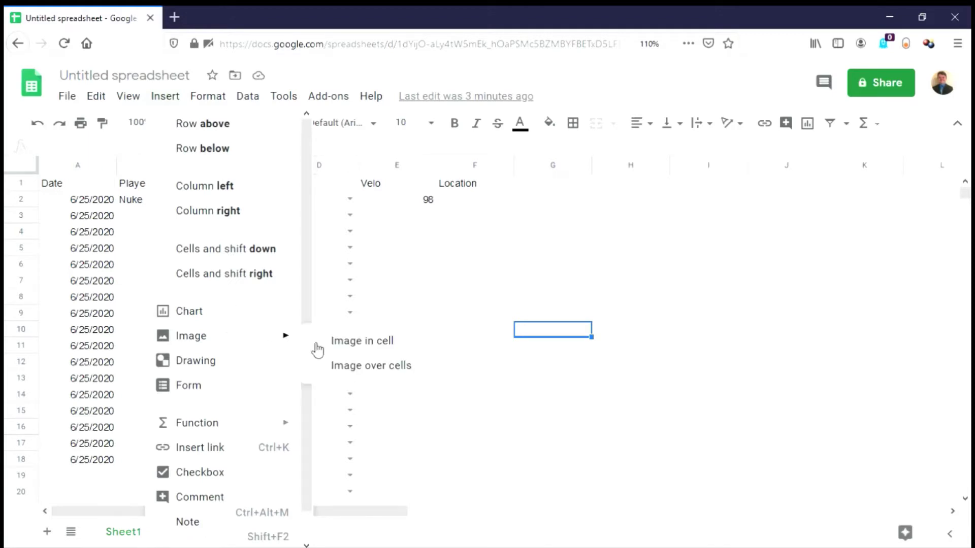
pyautogui.click(387, 365)
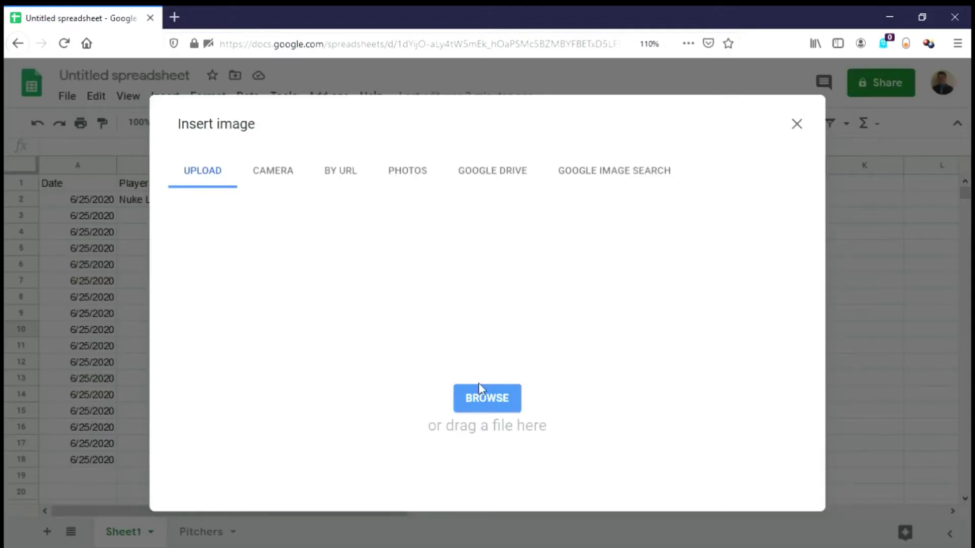
pyautogui.click(498, 398)
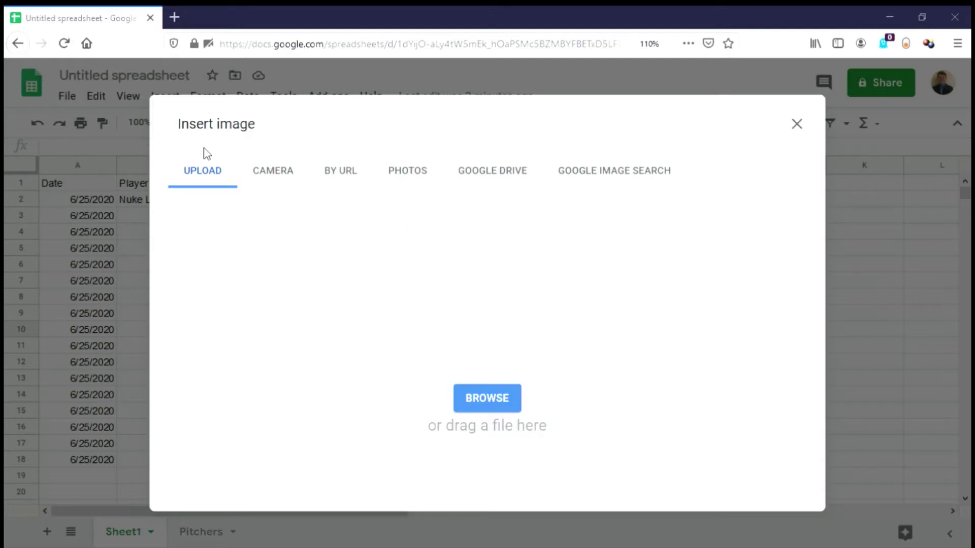
pyautogui.click(476, 377)
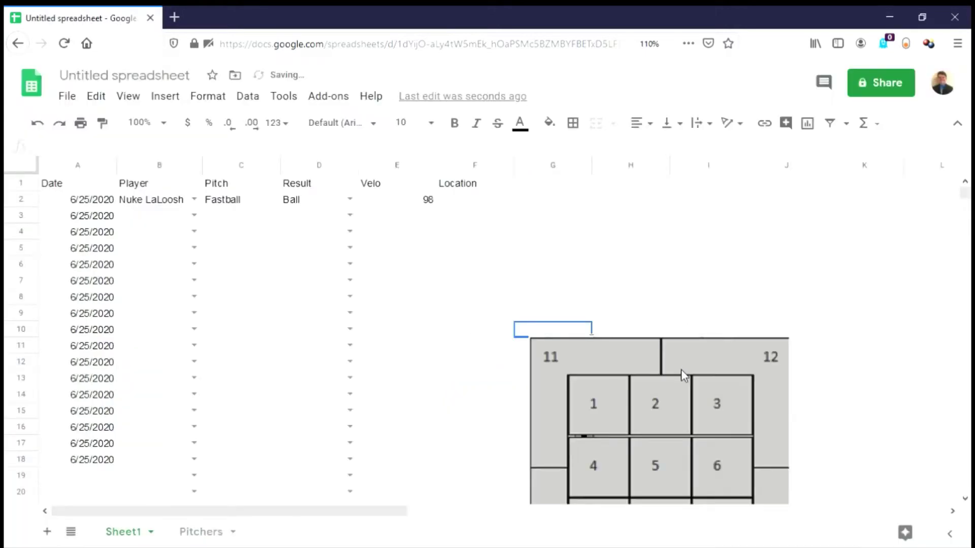
# Move the strike-zone picture beside the data so it spans about columns I to L from row 2 to row 18.
pyautogui.click(678, 378)
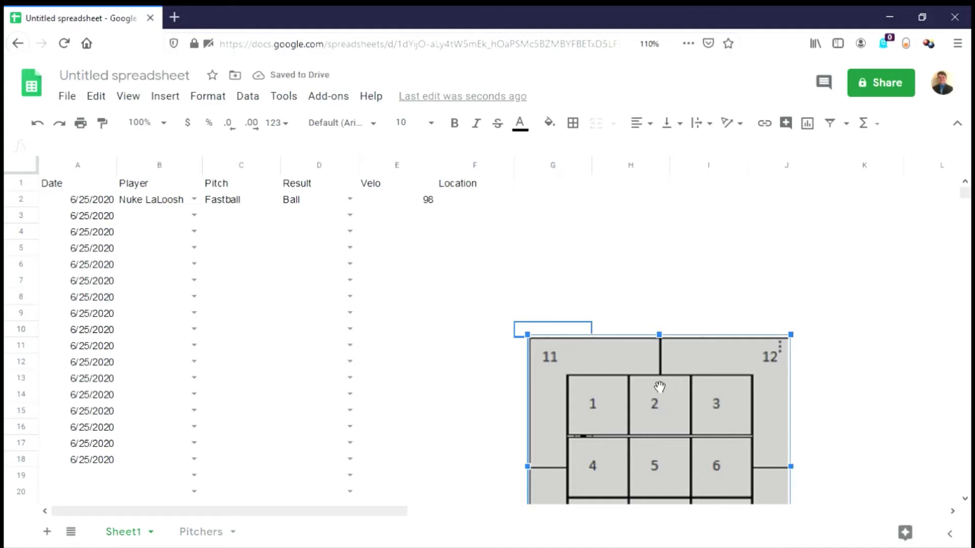
pyautogui.scroll(-2, 621, 312)
pyautogui.moveTo(643, 357); pyautogui.dragTo(801, 265)
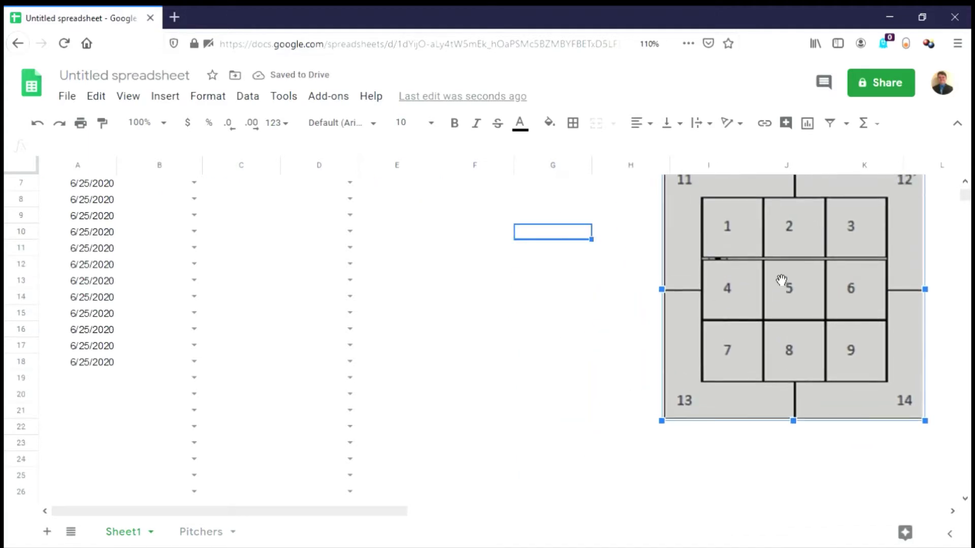
pyautogui.scroll(2, 801, 265)
pyautogui.moveTo(737, 368); pyautogui.dragTo(751, 311)
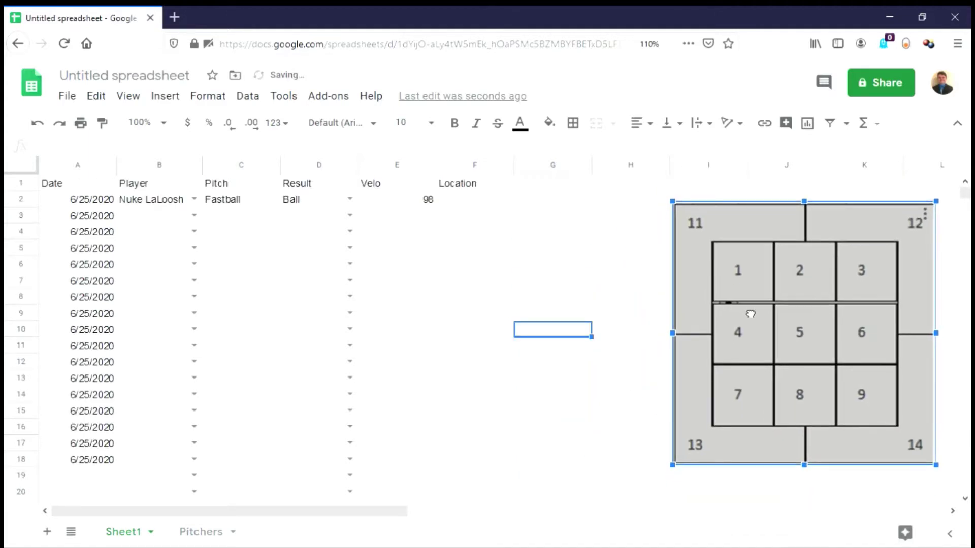
# Enter 11 as the pitch location in F2.
pyautogui.click(477, 203)
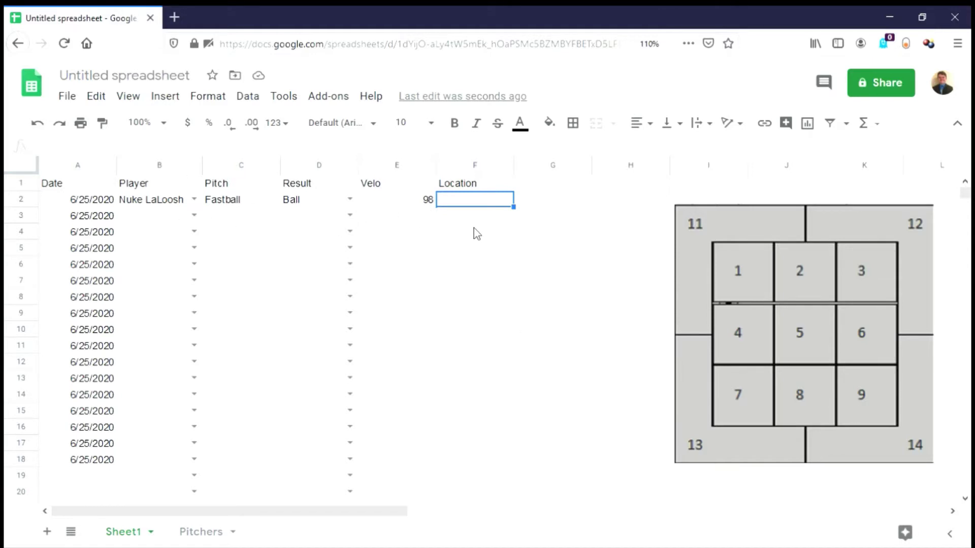
pyautogui.write('11')
pyautogui.press('Return')
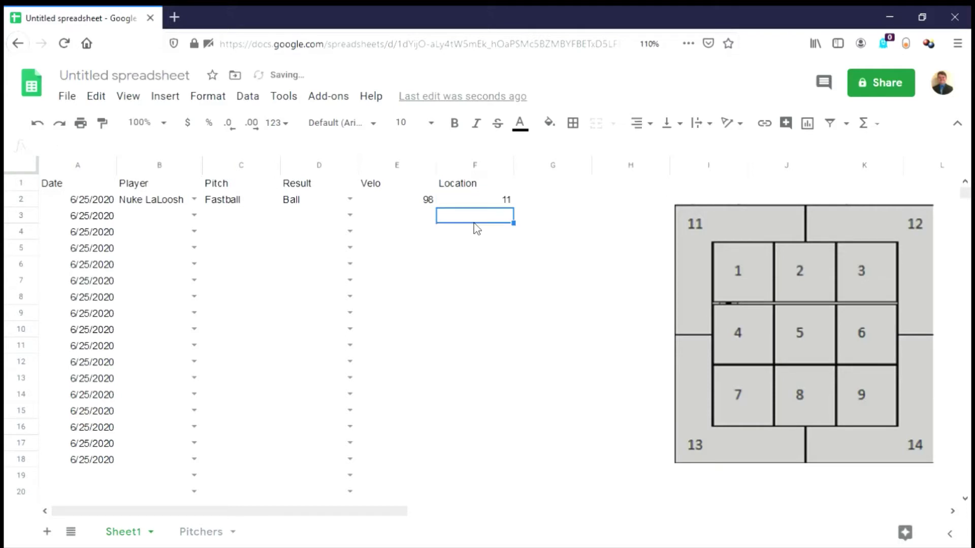
# Test the location rule by trying to enter the out-of-range value 15 in F2.
pyautogui.click(485, 200)
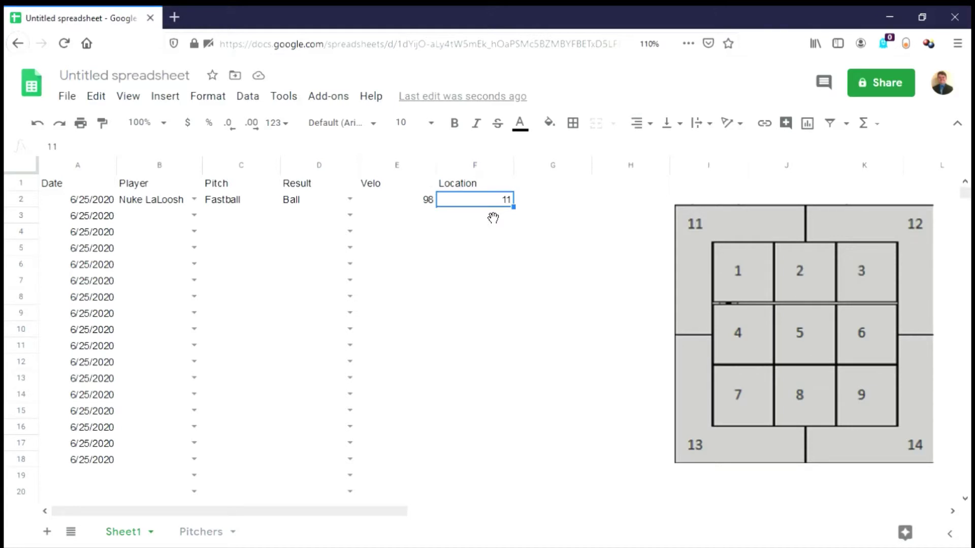
pyautogui.write('15')
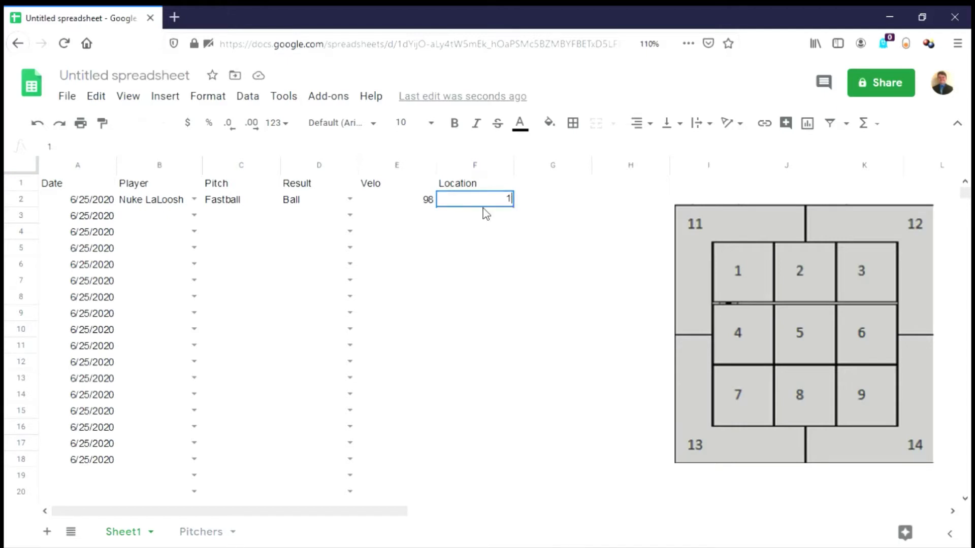
pyautogui.press('Return')
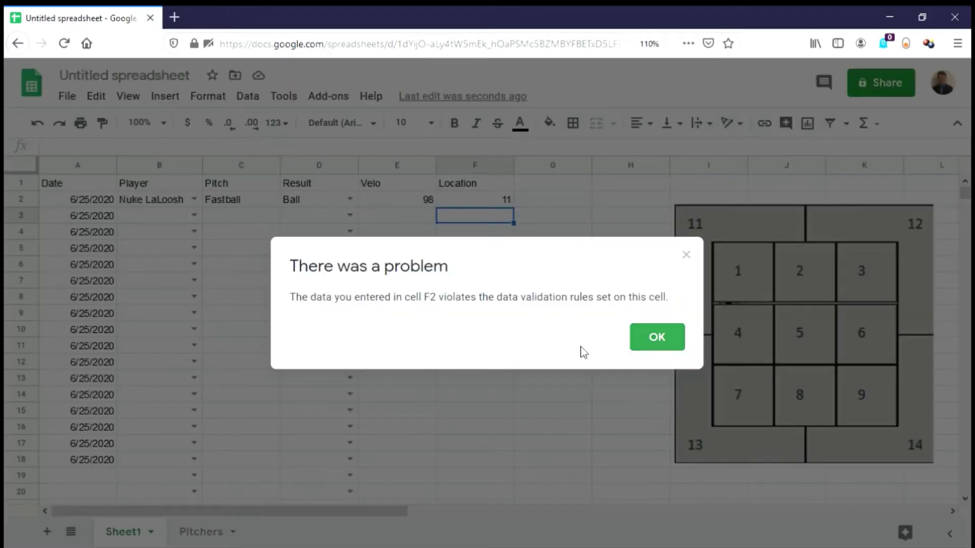
pyautogui.click(680, 338)
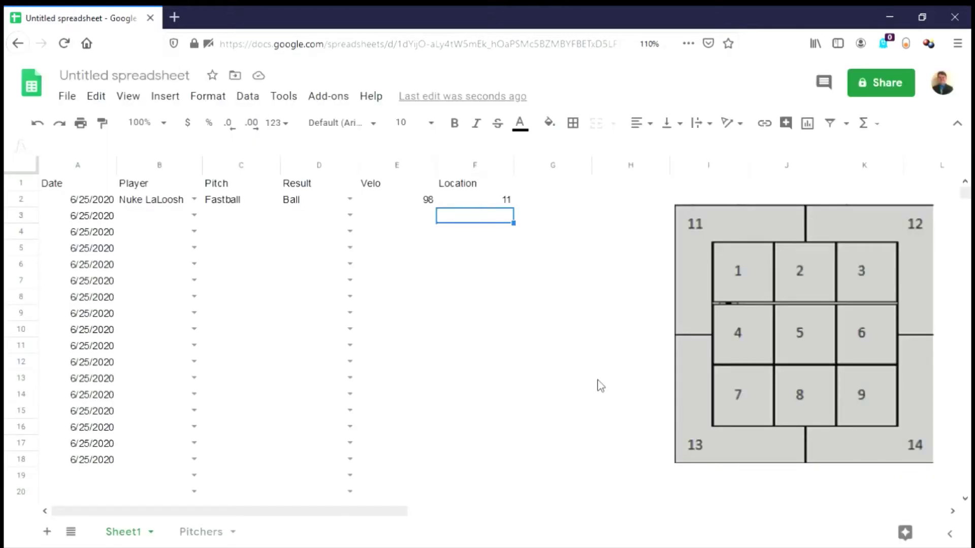
# Fill the player name from B2 down through B18.
pyautogui.scroll(-1, 349, 182)
pyautogui.scroll(1, 322, 276)
pyautogui.click(194, 215)
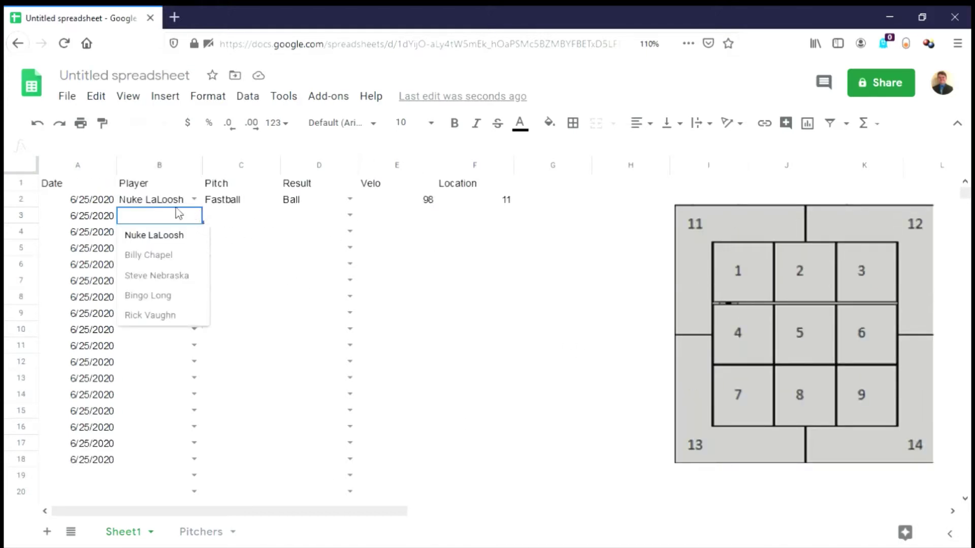
pyautogui.press('Up')
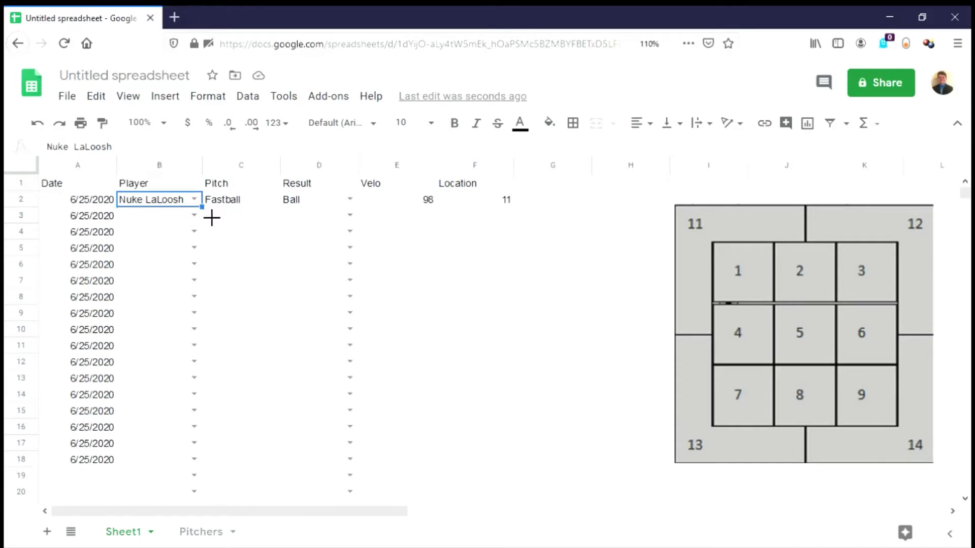
pyautogui.moveTo(213, 215); pyautogui.dragTo(199, 465)
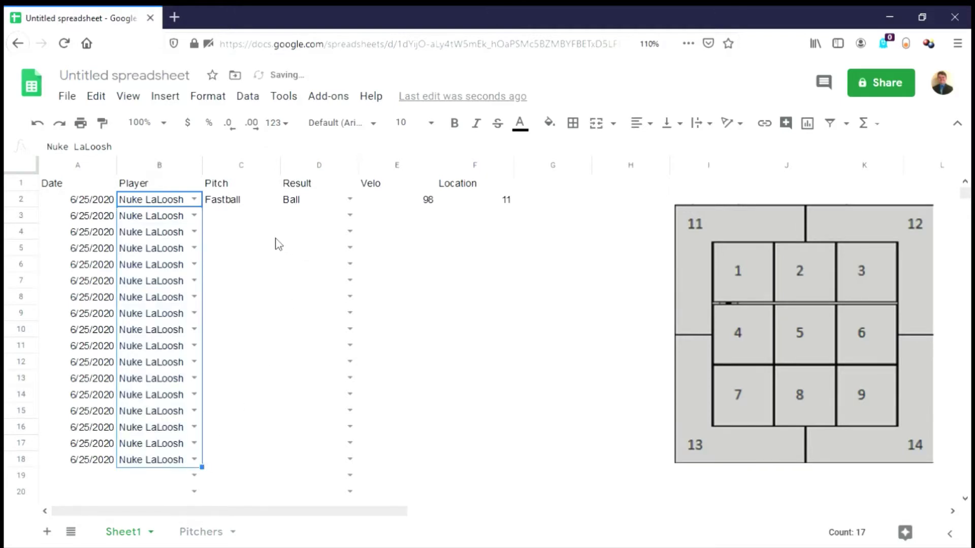
# Enter Fastball in C3 and fill it down through C6.
pyautogui.click(248, 217)
pyautogui.write('Fastball')
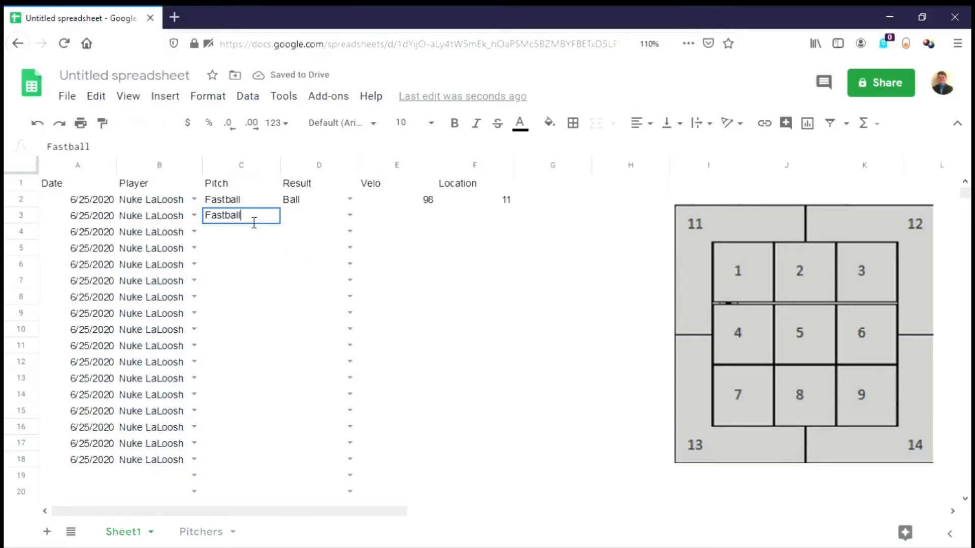
pyautogui.press('Return')
pyautogui.click(249, 218)
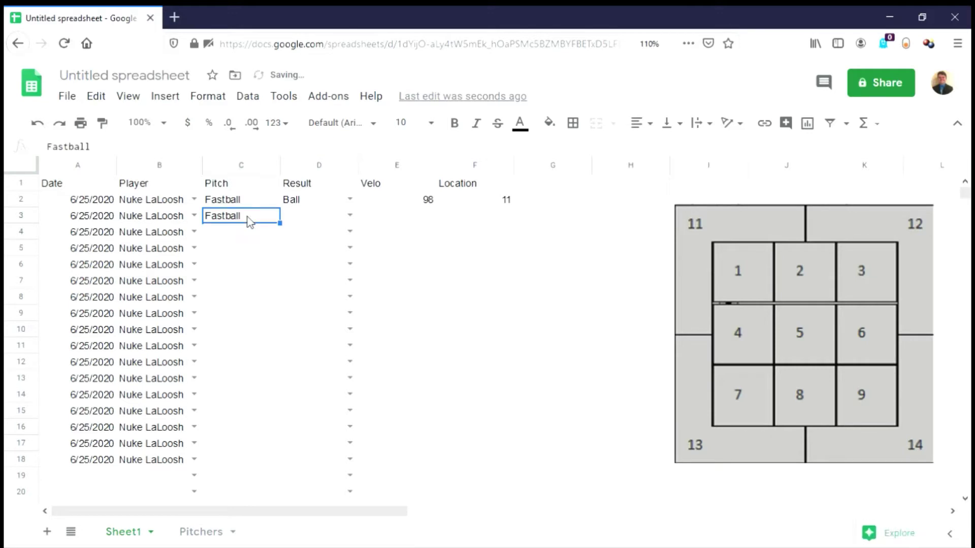
pyautogui.moveTo(280, 223); pyautogui.dragTo(289, 278)
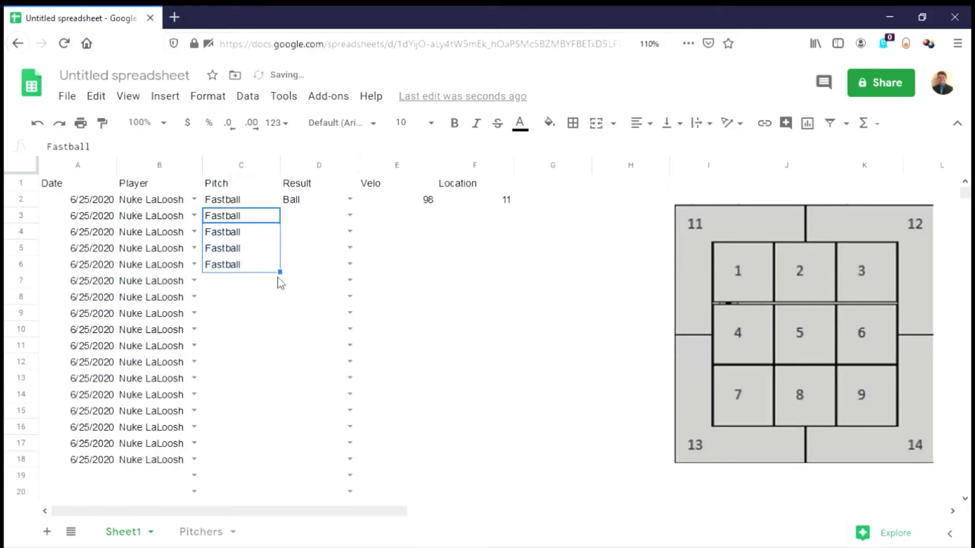
# Enter Curveball in C7 and Changeup in C8 as the pitches.
pyautogui.click(258, 284)
pyautogui.write('Curveball')
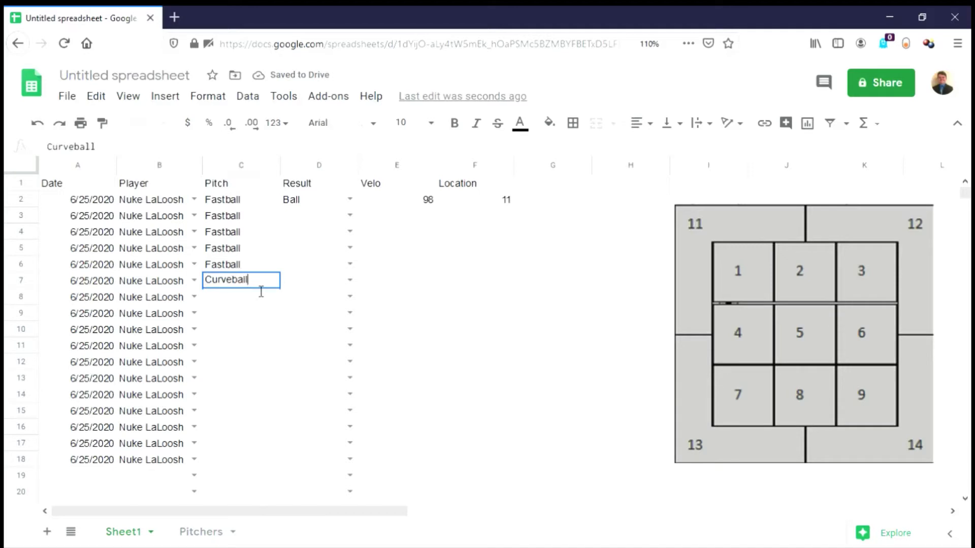
pyautogui.press('Return')
pyautogui.write('Changeup')
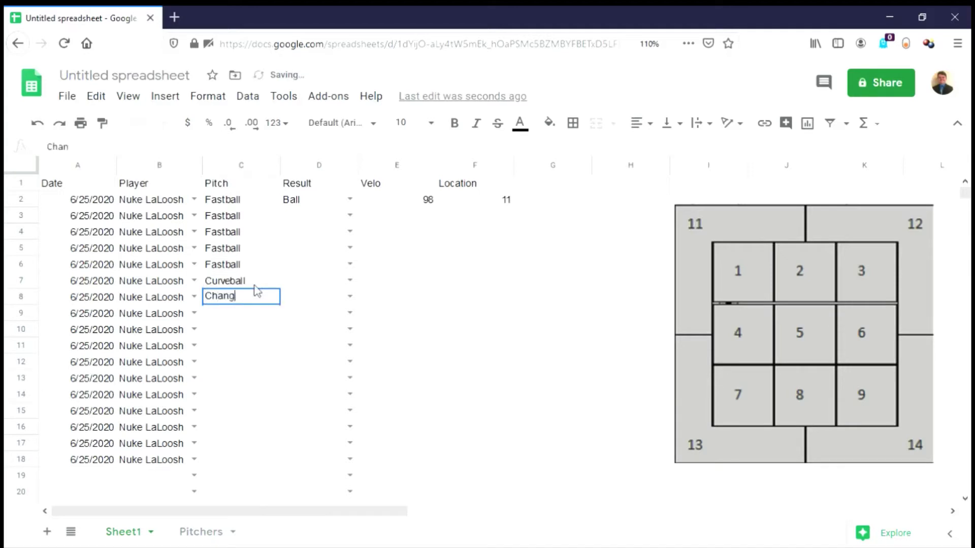
pyautogui.press('Return')
pyautogui.click(255, 286)
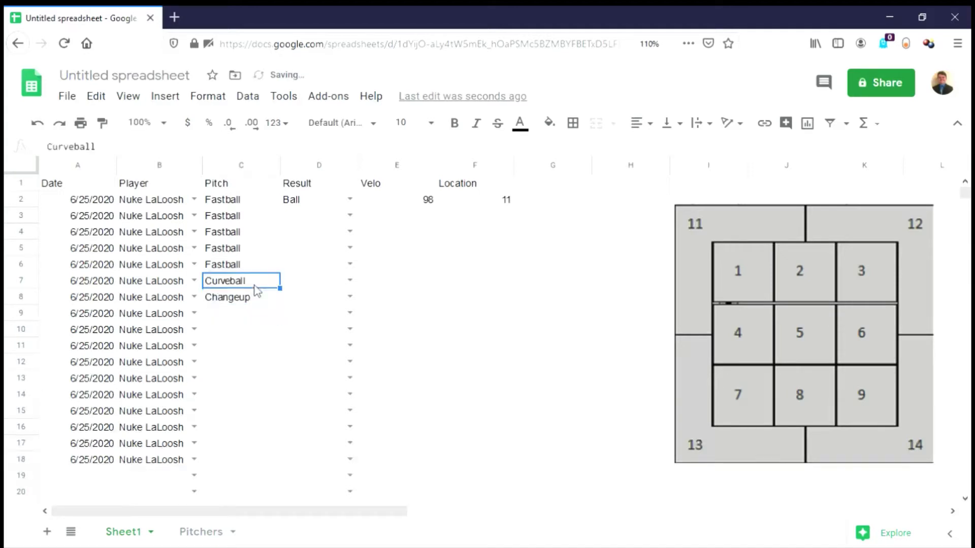
# Repeat the Curveball and Changeup pattern down through C10, and enter Ball as the result in D3 and D4.
pyautogui.moveTo(255, 291); pyautogui.dragTo(289, 339)
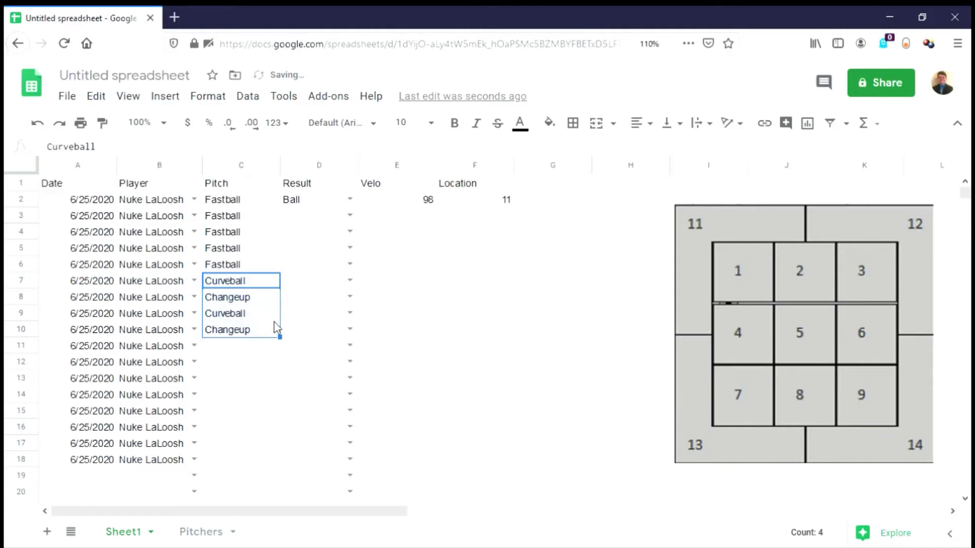
pyautogui.click(318, 284)
pyautogui.click(312, 220)
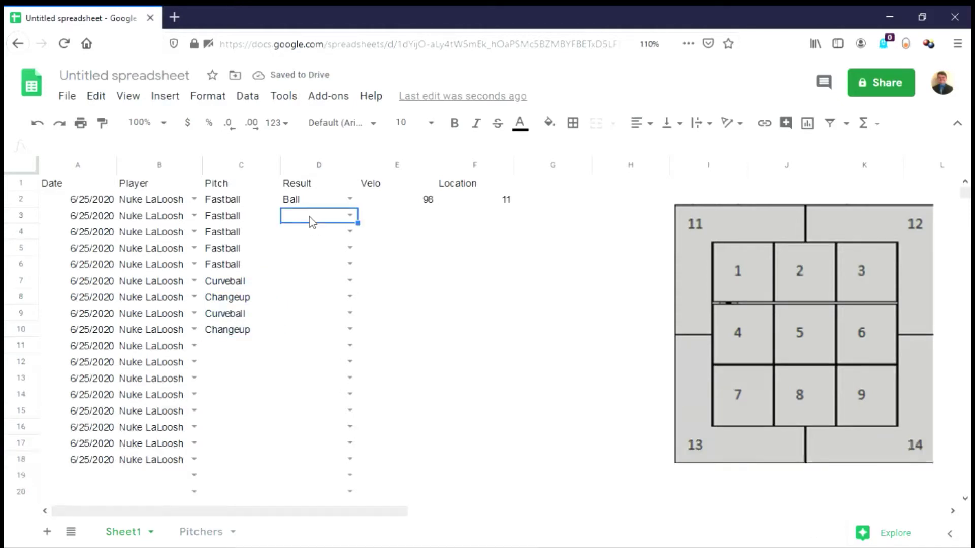
pyautogui.write('Ball')
pyautogui.press('Return')
pyautogui.write('Ball')
pyautogui.press('Return')
# Enter Strike as the result for the pitches in D5 through D10.
pyautogui.write('Strike')
pyautogui.press('Return')
pyautogui.write('Strike')
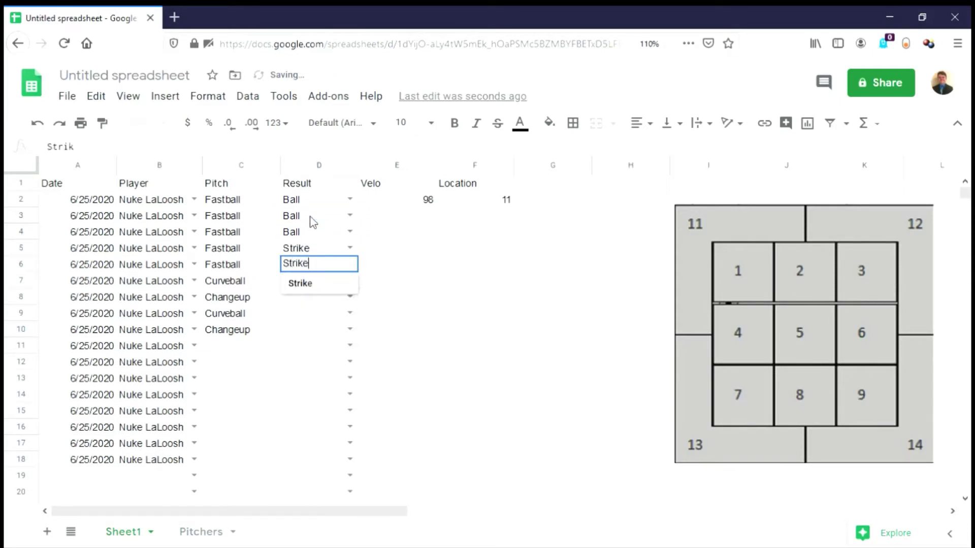
pyautogui.press('Return')
pyautogui.write('Ct')
pyautogui.press('BackSpace')
pyautogui.press('BackSpace')
pyautogui.write('Strike')
pyautogui.press('Return')
pyautogui.write('St')
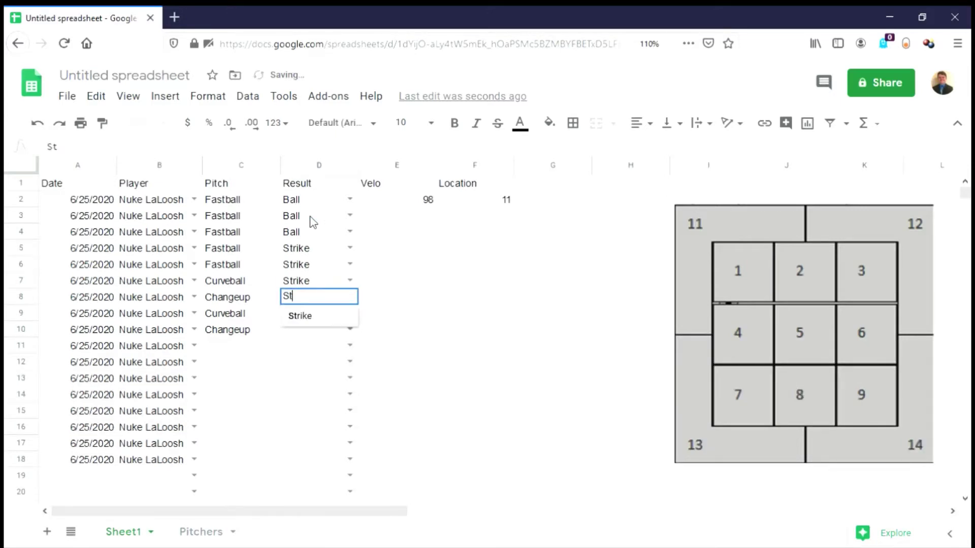
pyautogui.press('Return')
pyautogui.write('St')
pyautogui.press('Return')
pyautogui.write('St')
pyautogui.press('Return')
# Enter the remaining fastball velocities 97, 97, 99 and 97 in E3 through E6.
pyautogui.click(418, 203)
pyautogui.click(420, 219)
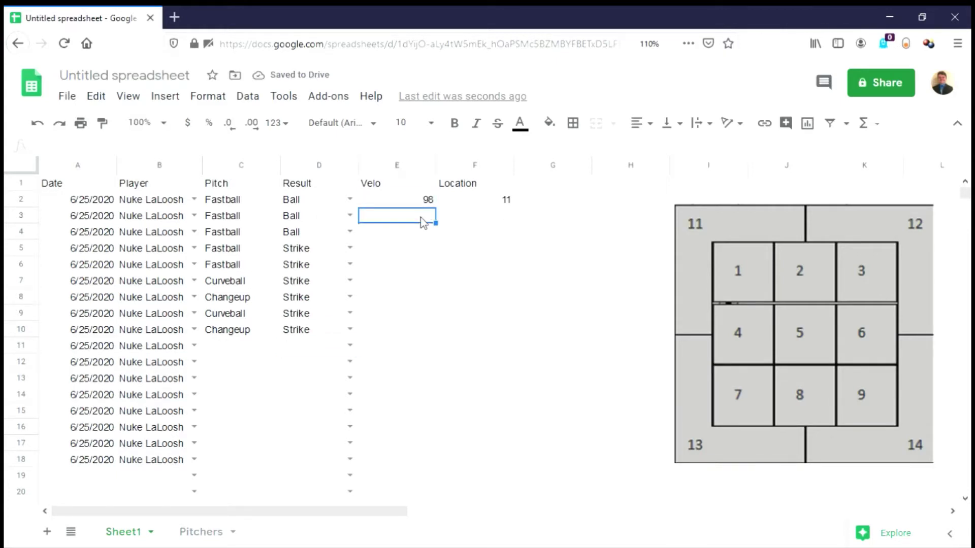
pyautogui.write('97')
pyautogui.press('Return')
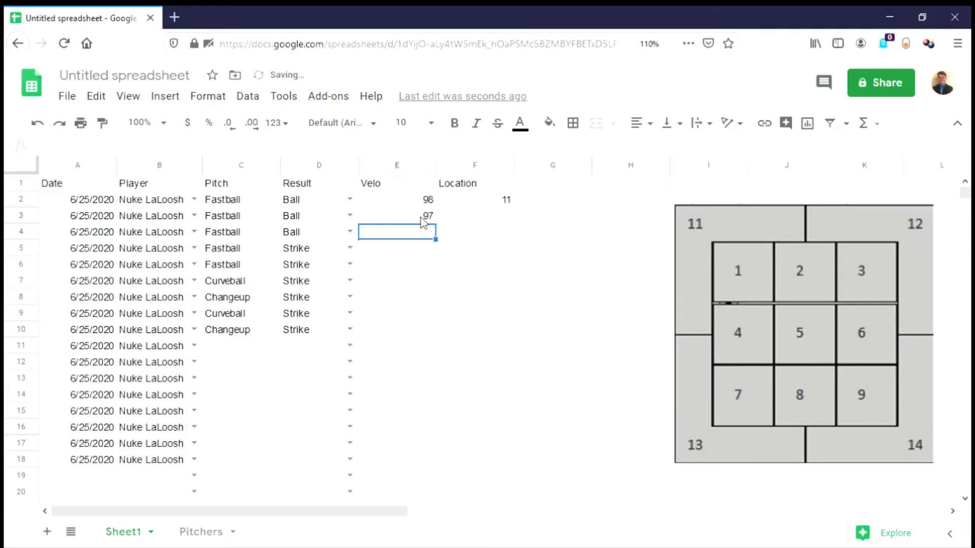
pyautogui.write('97')
pyautogui.press('Return')
pyautogui.write('99')
pyautogui.press('Return')
pyautogui.write('97')
pyautogui.press('Return')
# Enter the curveball and changeup velocities 78, 85, 79 and 84 in E7 through E10.
pyautogui.write('78')
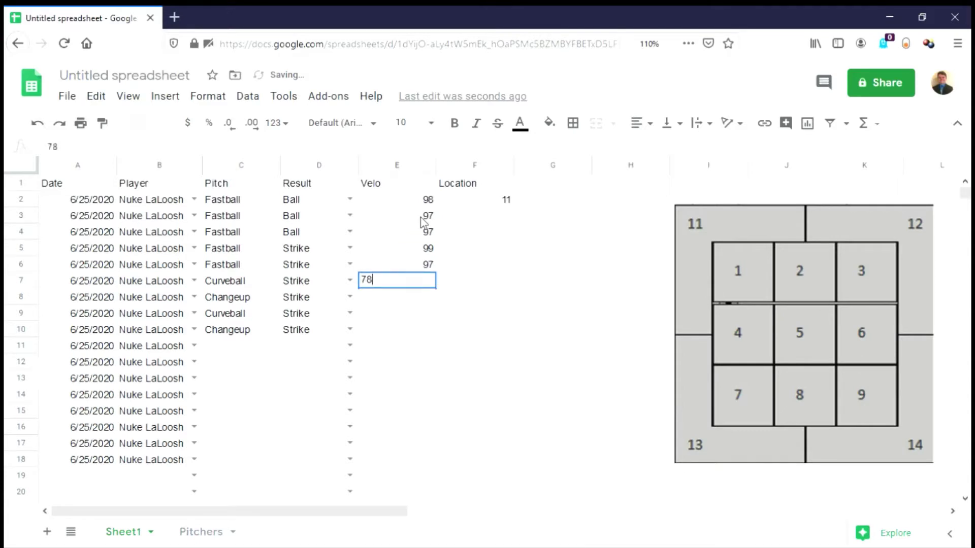
pyautogui.press('Return')
pyautogui.write('85')
pyautogui.press('Return')
pyautogui.write('79')
pyautogui.press('Return')
pyautogui.write('84')
pyautogui.press('Return')
# Enter the remaining fastball locations 12, 13, 4 and 4 in F3 through F6.
pyautogui.click(478, 216)
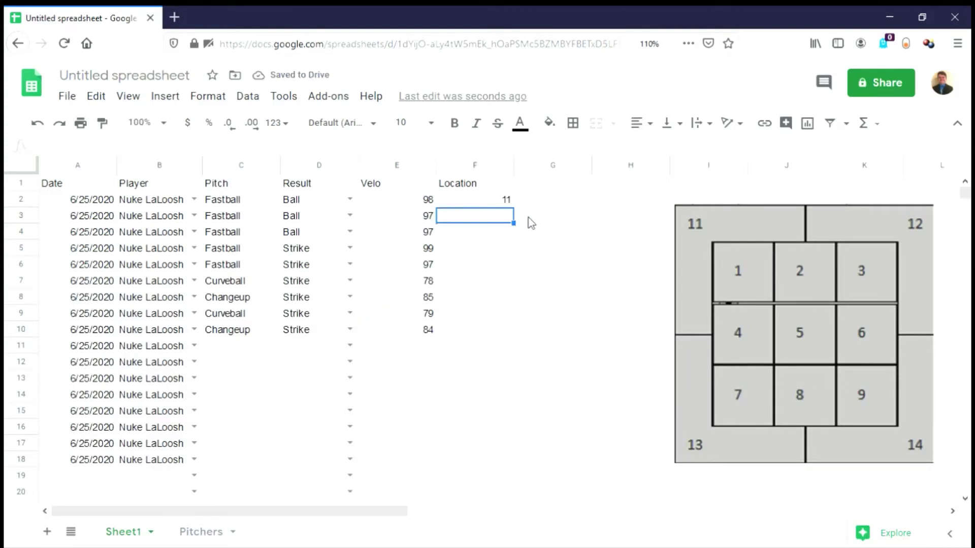
pyautogui.write('12')
pyautogui.press('Return')
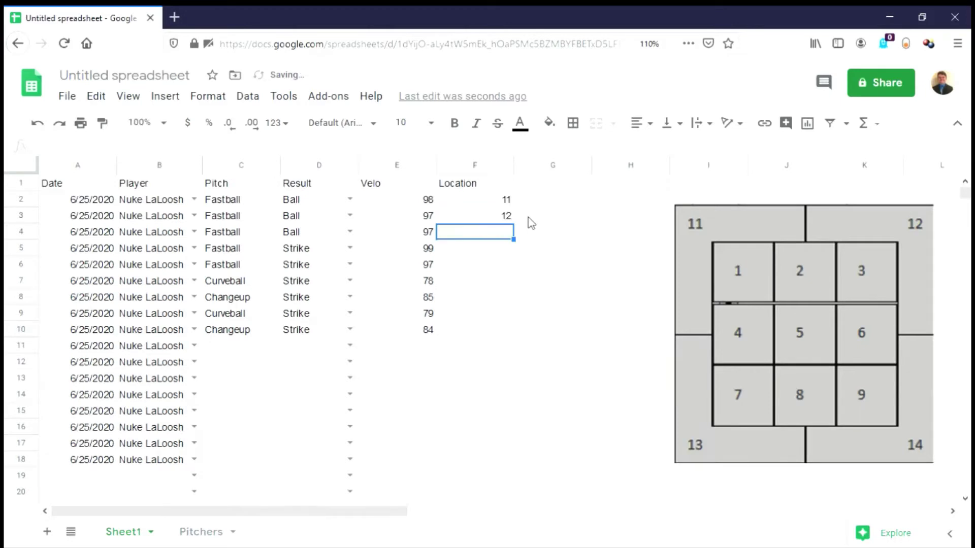
pyautogui.write('13')
pyautogui.press('Return')
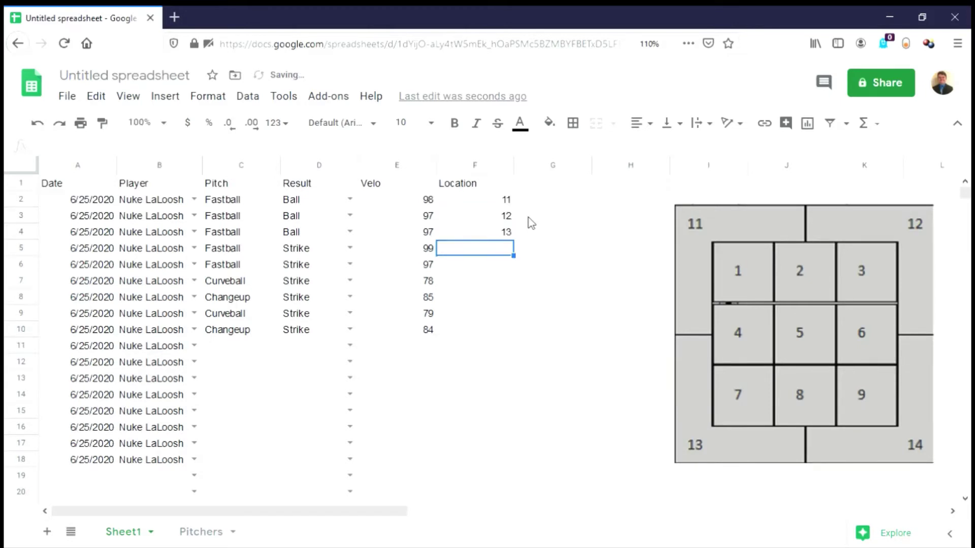
pyautogui.write('4')
pyautogui.press('Return')
pyautogui.write('4')
pyautogui.press('Return')
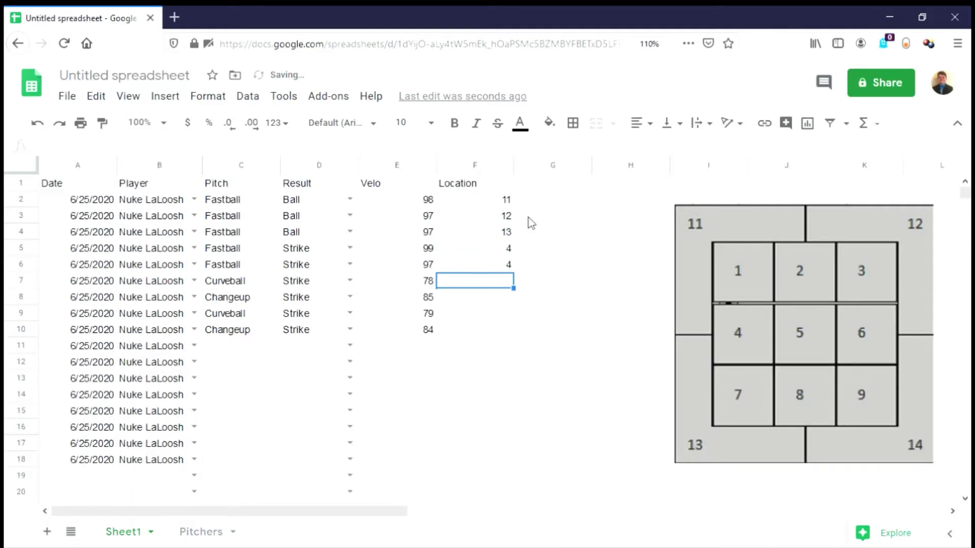
# Enter the curveball and changeup locations 3, 5, 7 and 8 in F7 through F10.
pyautogui.write('3')
pyautogui.press('Return')
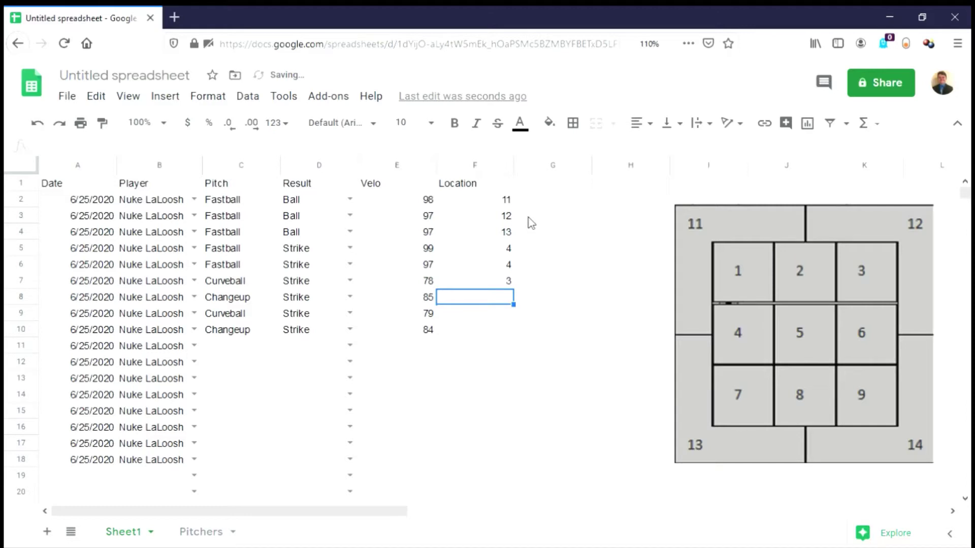
pyautogui.write('5')
pyautogui.press('Return')
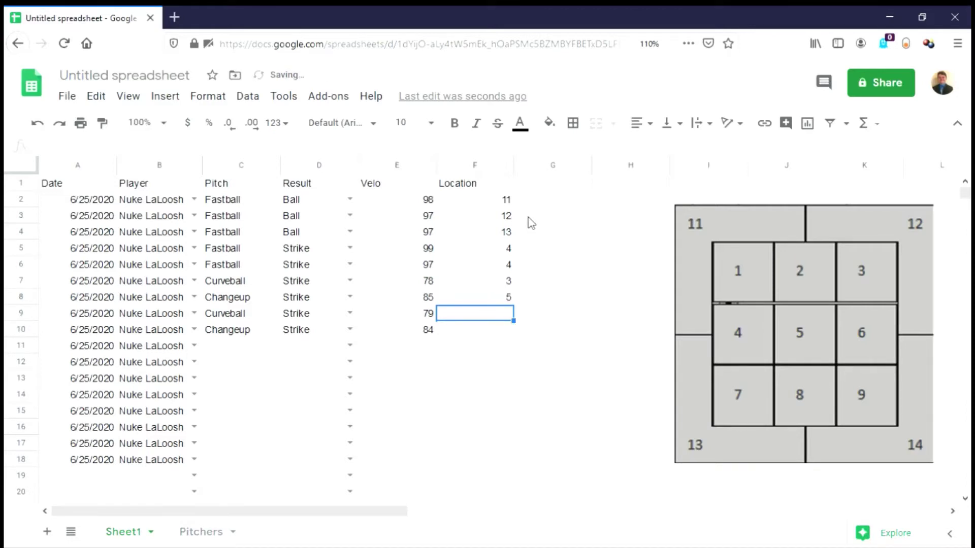
pyautogui.write('7')
pyautogui.press('Return')
pyautogui.write('8')
pyautogui.press('Return')
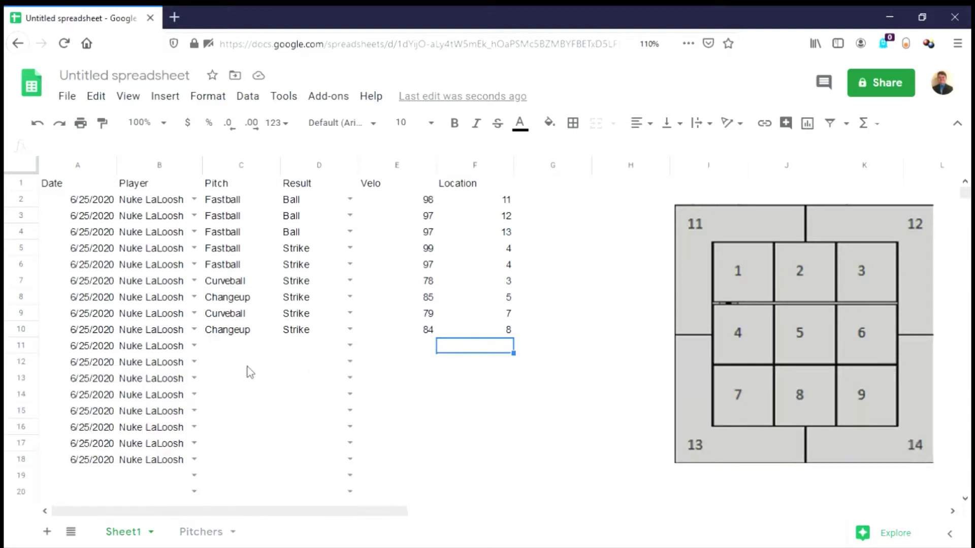
# Rename Sheet1 as Master.
pyautogui.rightClick(128, 531)
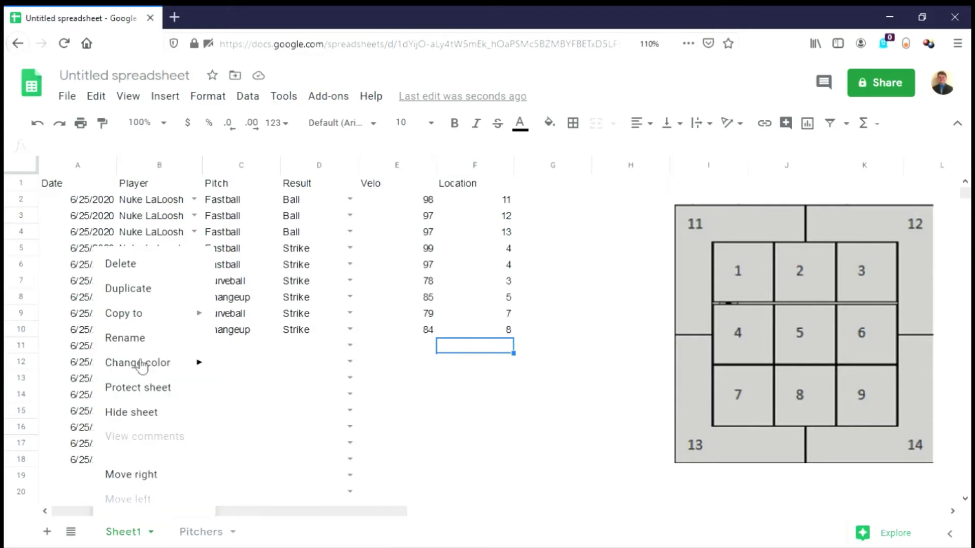
pyautogui.click(153, 348)
pyautogui.write('Master')
pyautogui.press('Return')
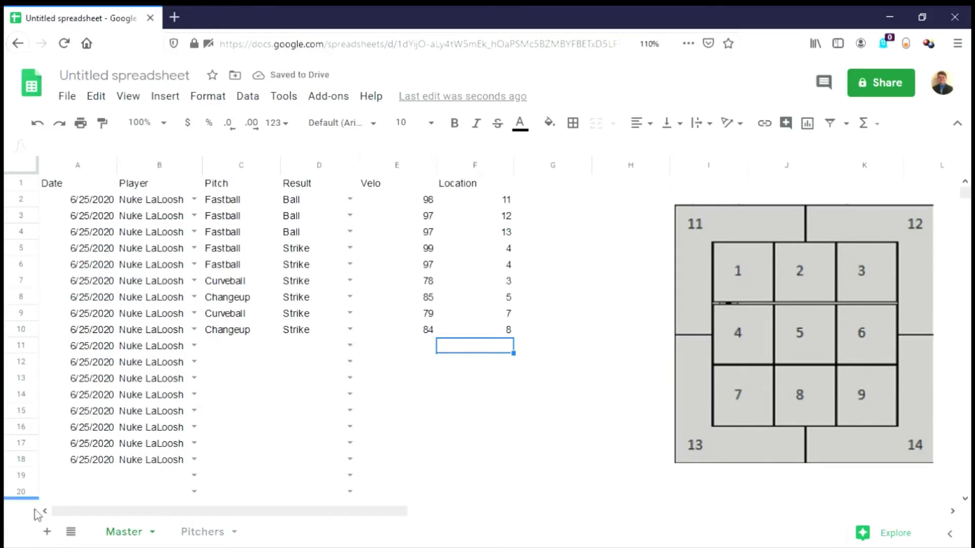
# Add a new sheet and name it with the pitcher's last name.
pyautogui.click(47, 532)
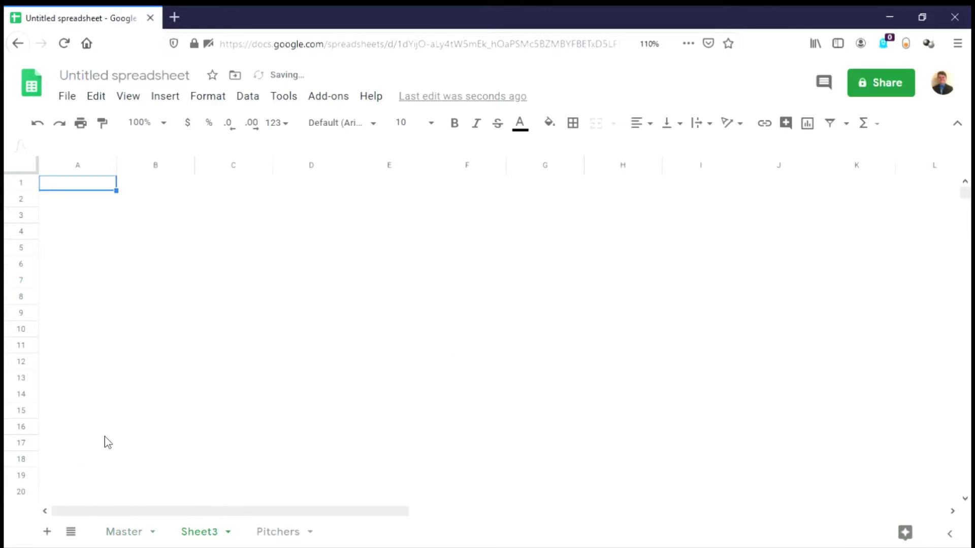
pyautogui.rightClick(218, 528)
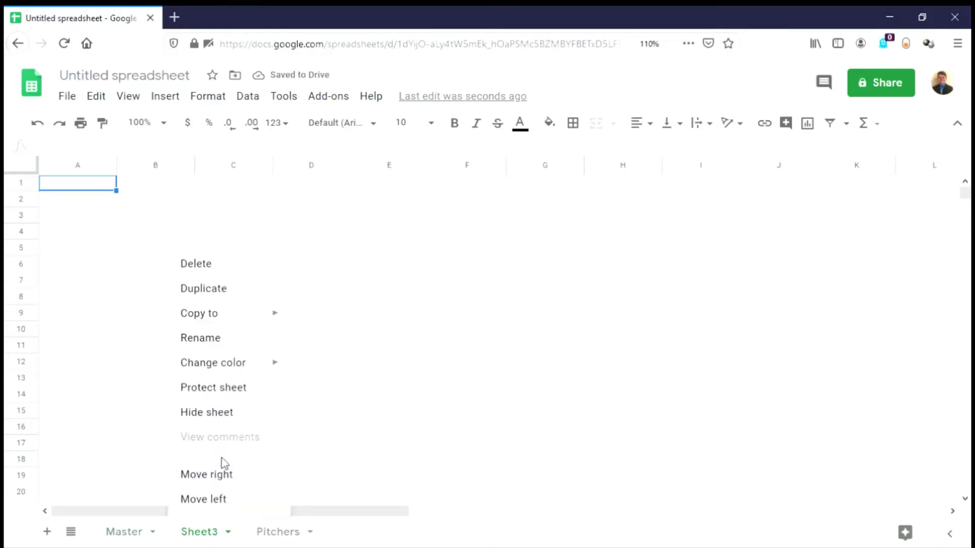
pyautogui.click(208, 338)
pyautogui.write('Laloosh')
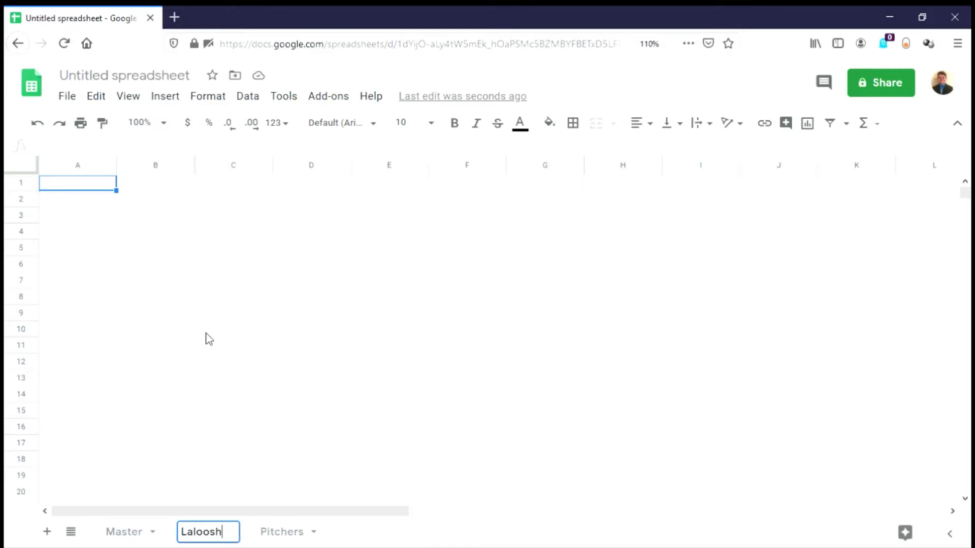
pyautogui.press('Return')
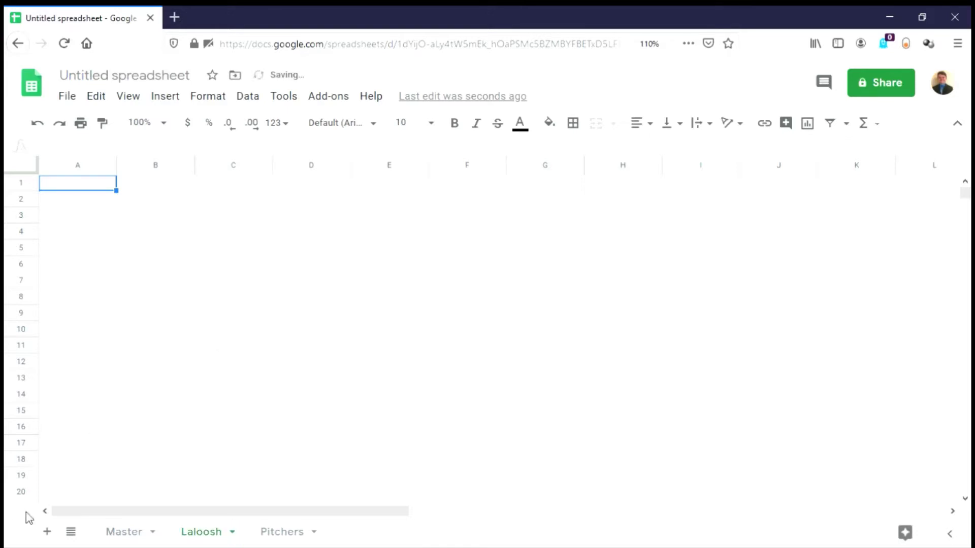
# Copy the headers in A1:F1 of the Master sheet into row 1 of the new pitcher sheet.
pyautogui.click(122, 533)
pyautogui.moveTo(80, 186); pyautogui.dragTo(442, 186)
pyautogui.hotkey('ctrl', 'c')
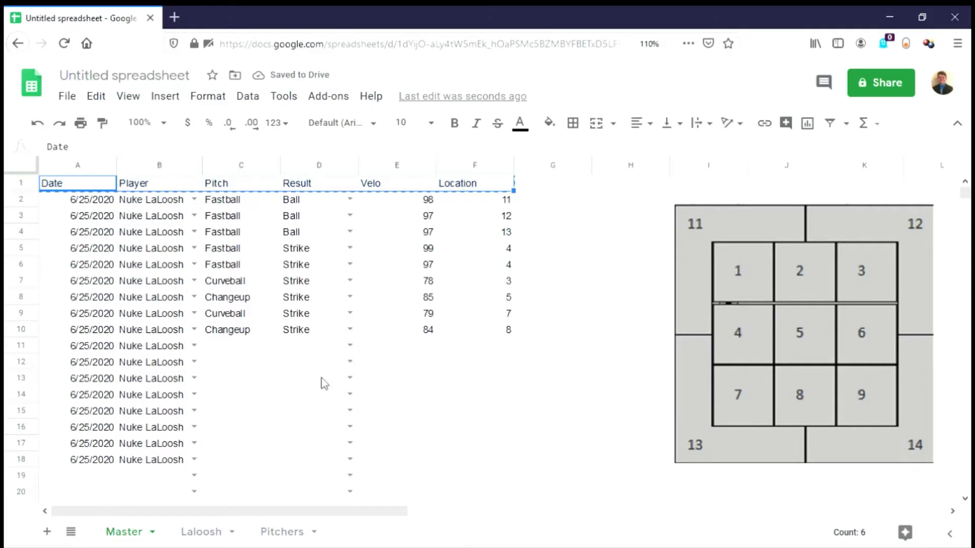
pyautogui.click(218, 532)
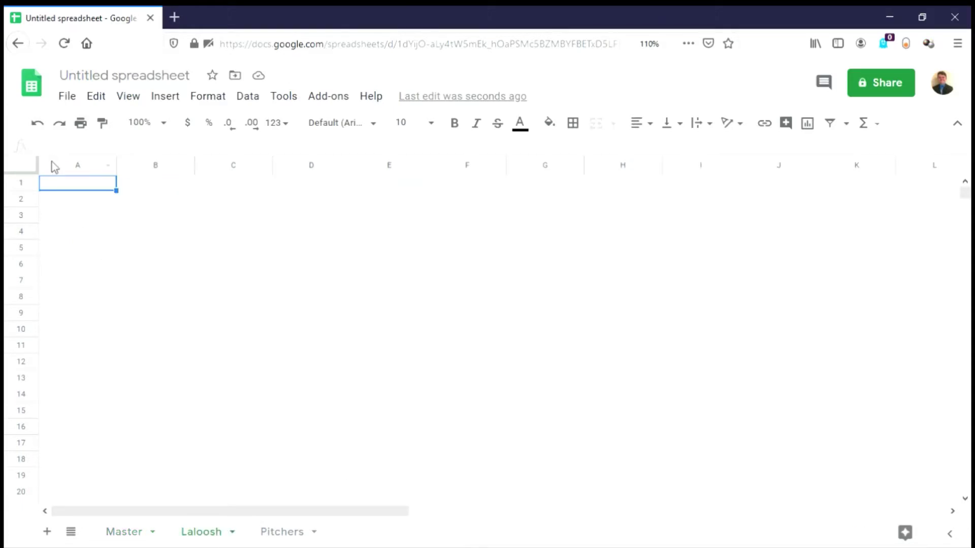
pyautogui.hotkey('ctrl', 'v')
pyautogui.click(71, 206)
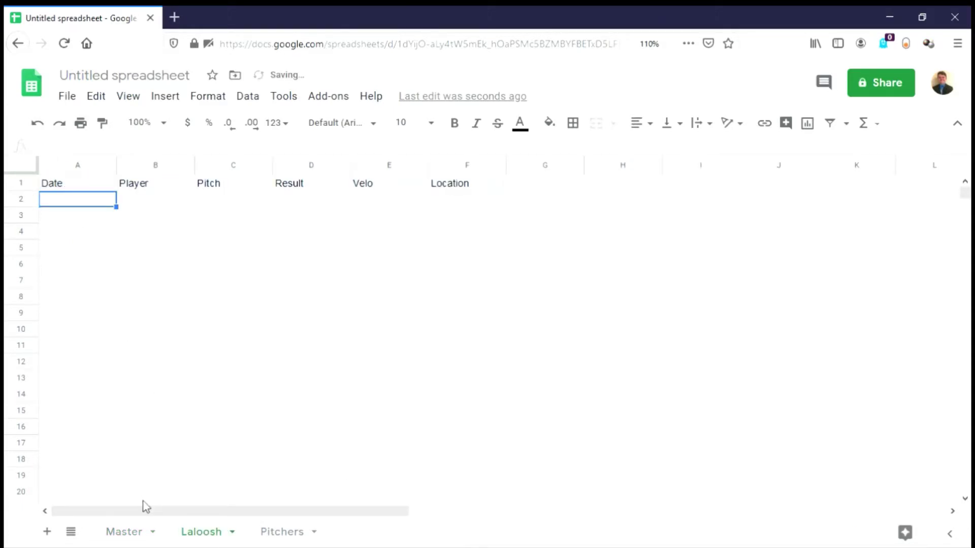
pyautogui.click(114, 532)
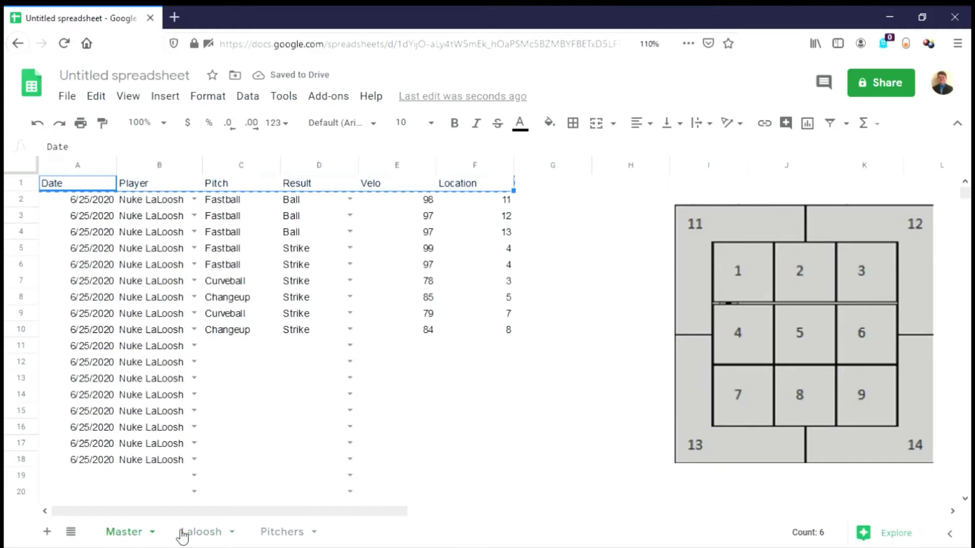
pyautogui.click(201, 531)
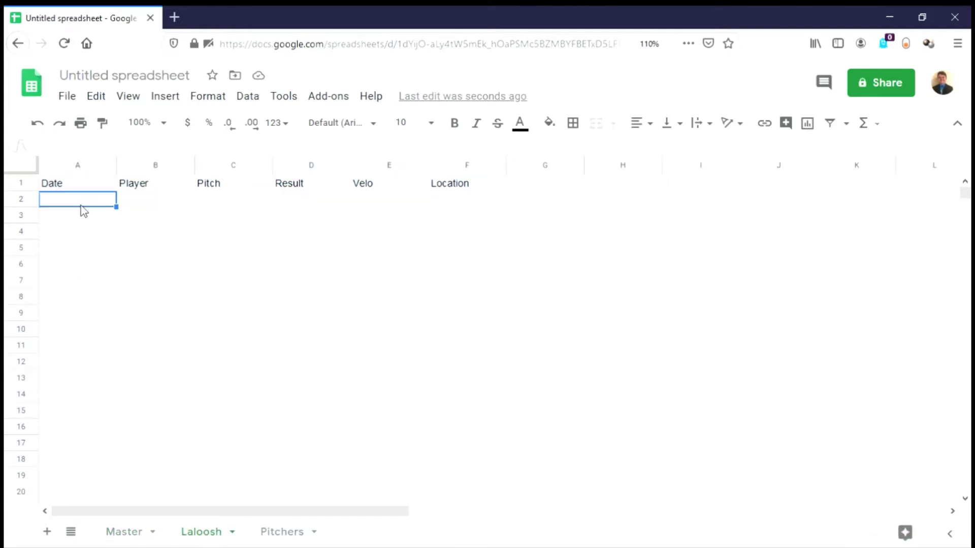
pyautogui.click(127, 534)
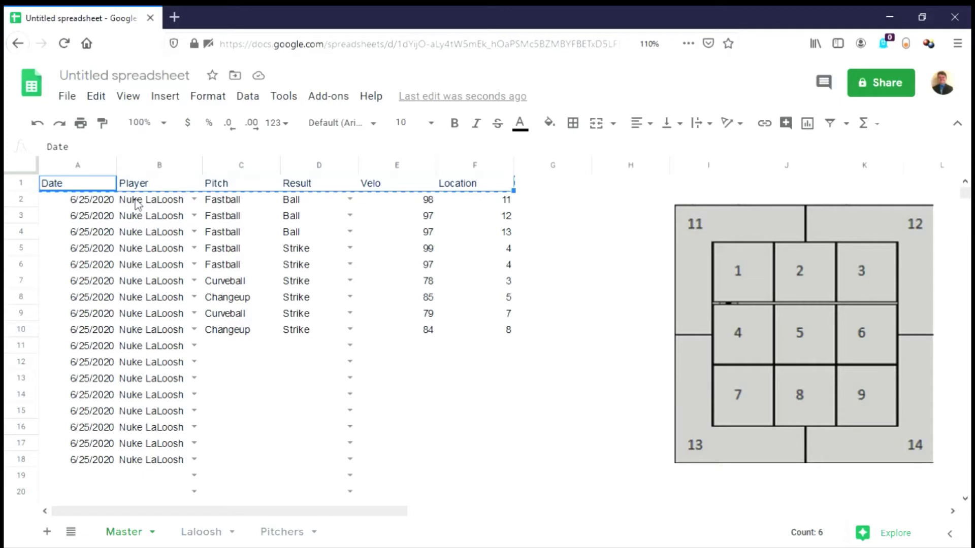
pyautogui.click(216, 536)
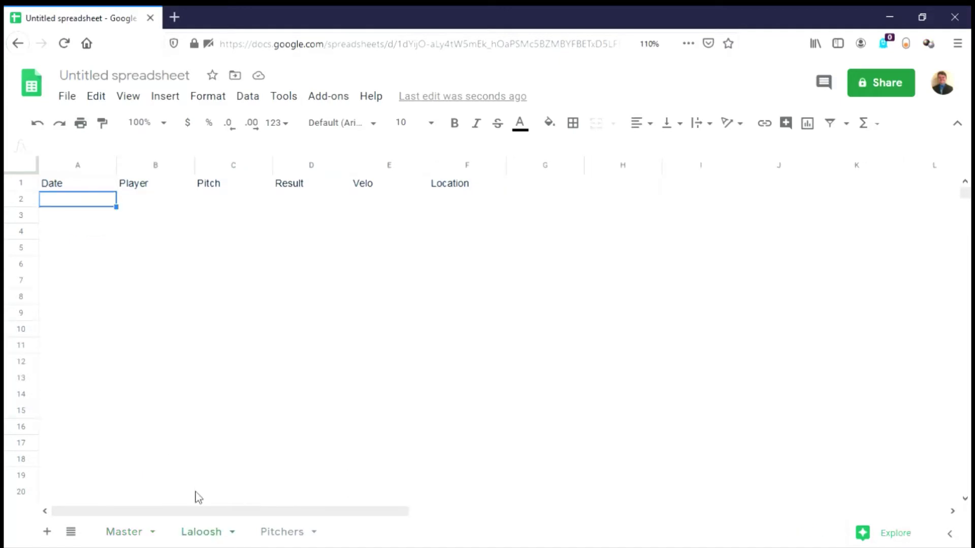
# In A2 of the pitcher sheet, enter a FILTER formula returning Master!A:F where Master!B:B equals the pitcher's full name.
pyautogui.doubleClick(84, 206)
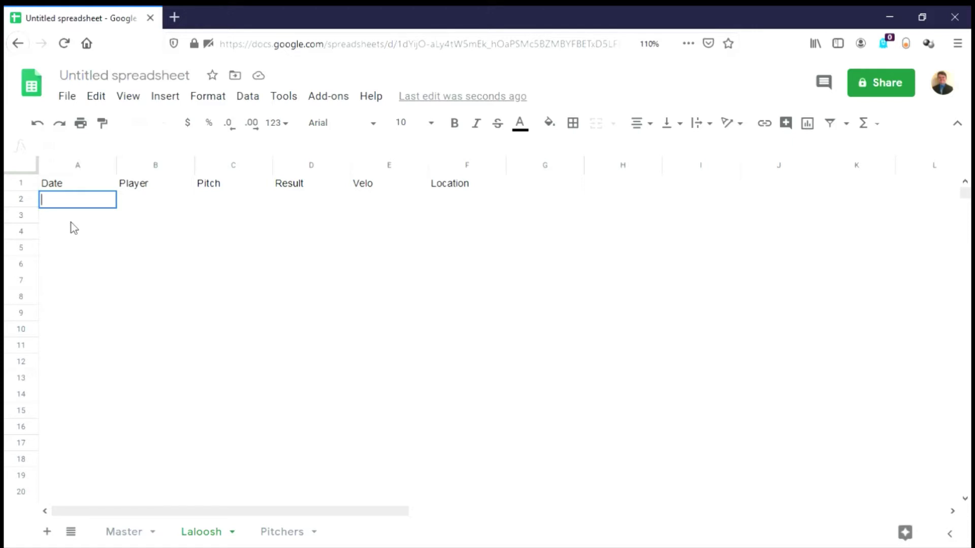
pyautogui.write('=')
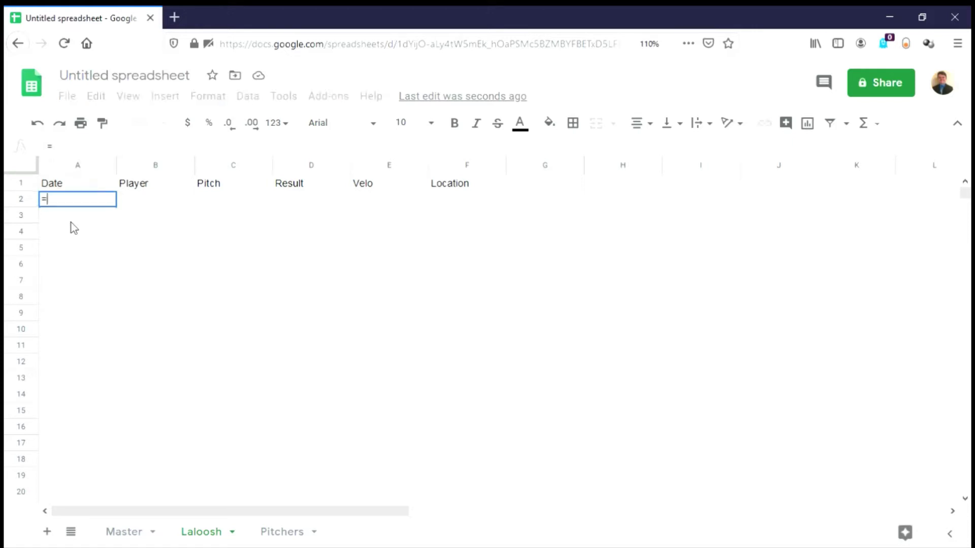
pyautogui.write('filter(')
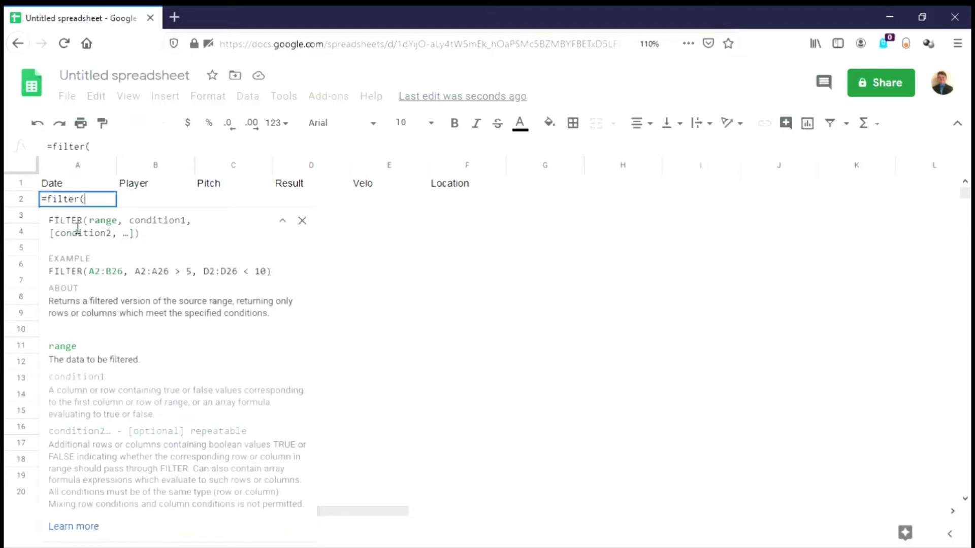
pyautogui.write('Master')
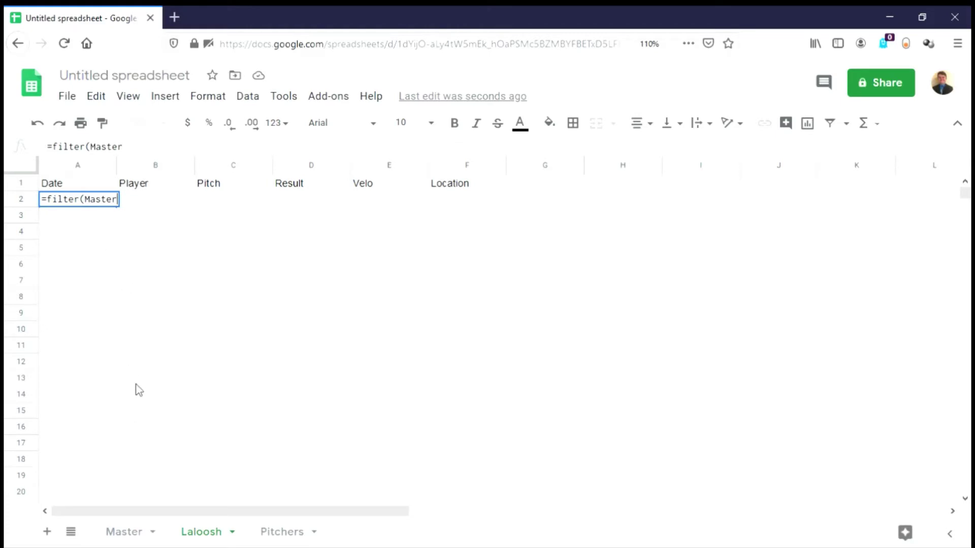
pyautogui.write('!A:F')
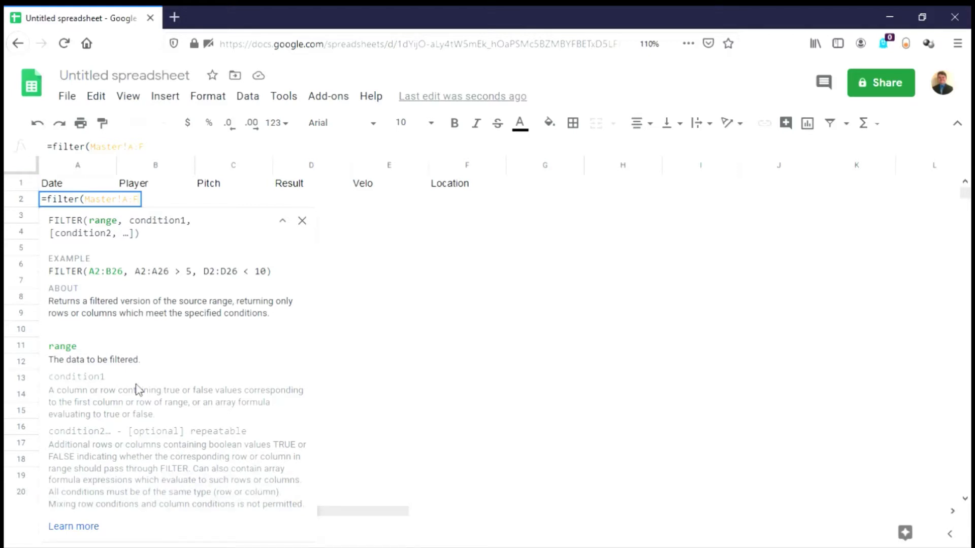
pyautogui.write(',')
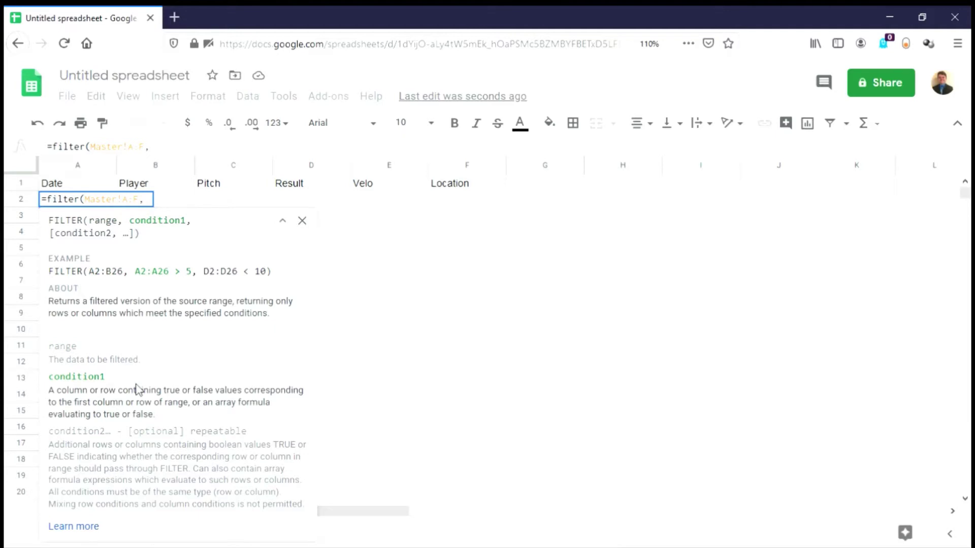
pyautogui.write('Master!B:B')
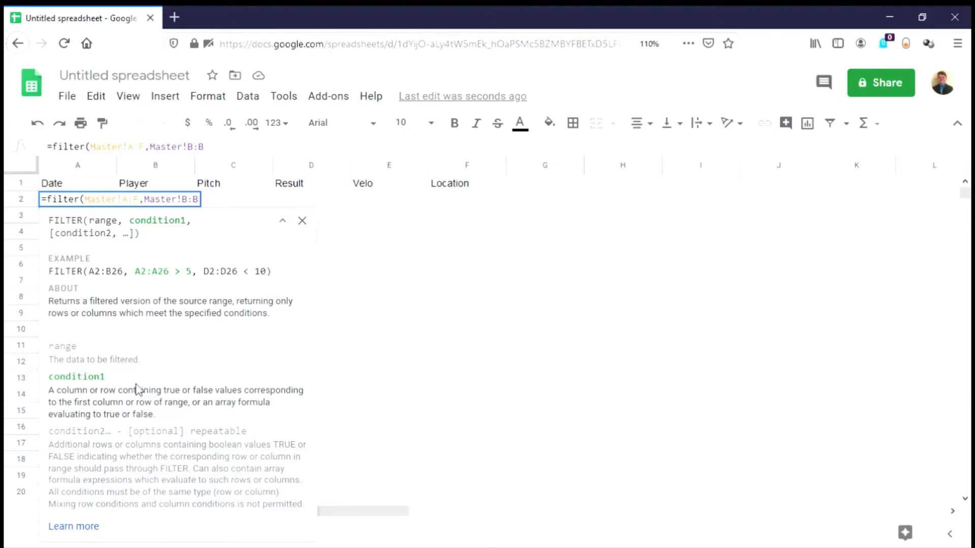
pyautogui.write('=')
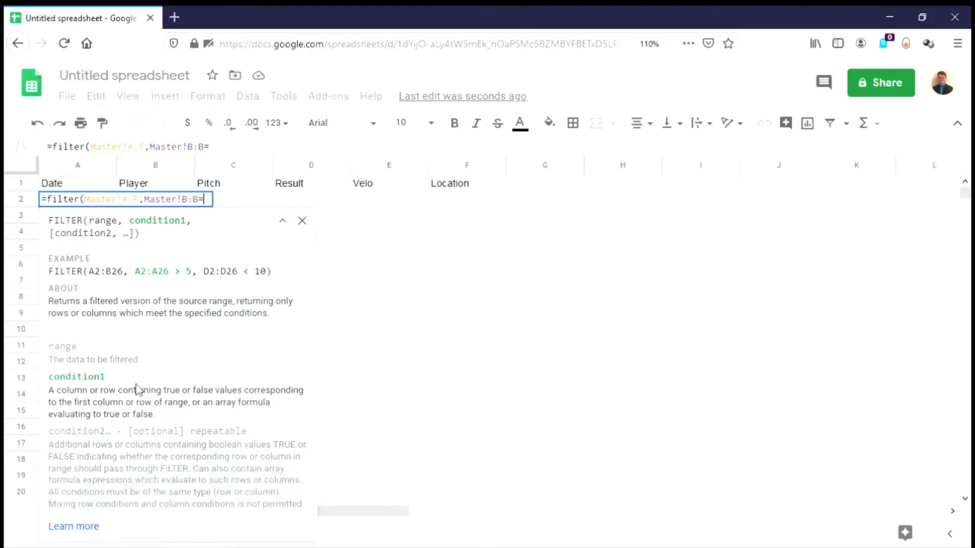
pyautogui.write('"Nuk')
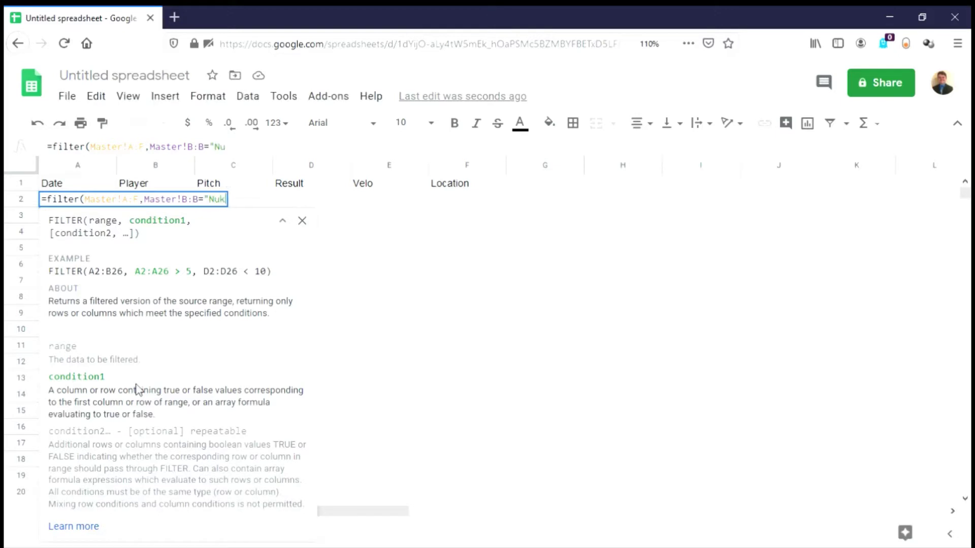
pyautogui.write('e L')
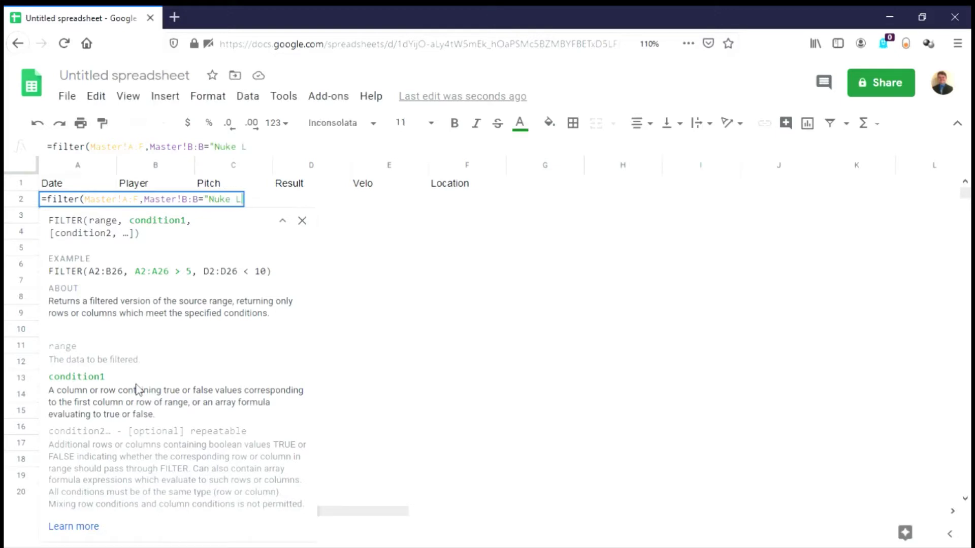
pyautogui.write('aLoosh')
pyautogui.write(':')
pyautogui.write(')')
pyautogui.press('Return')
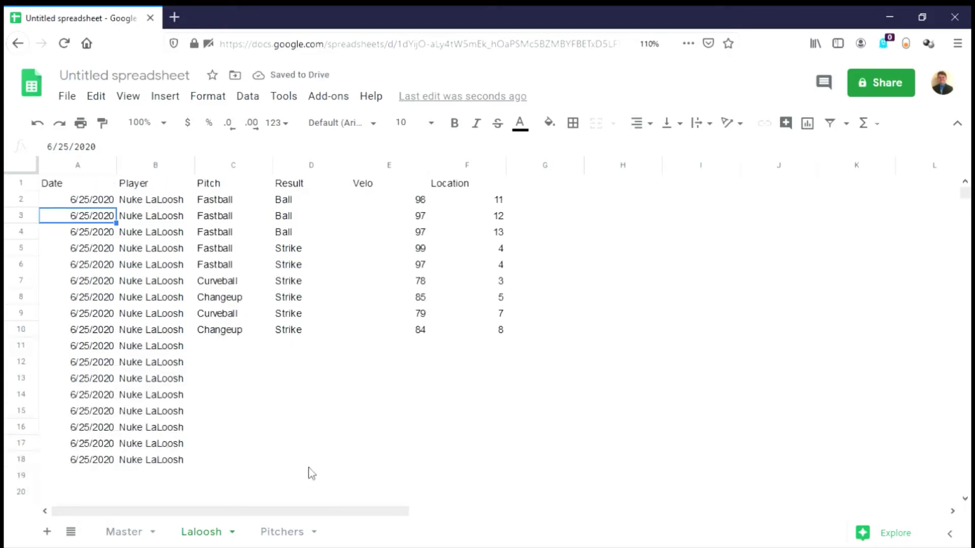
# Copy the numbered strike-zone image from the Master sheet and paste it beside the data on the pitcher sheet, around column I.
pyautogui.click(126, 533)
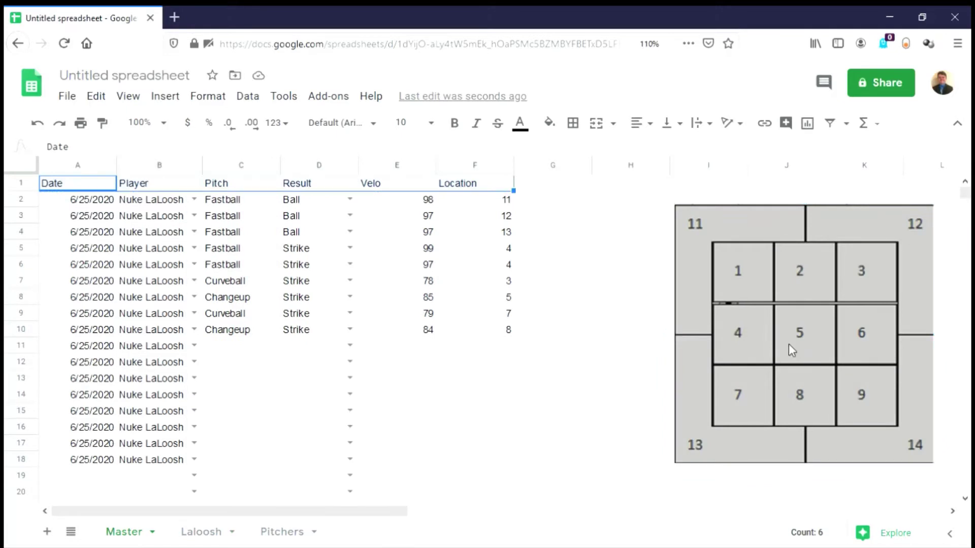
pyautogui.click(218, 534)
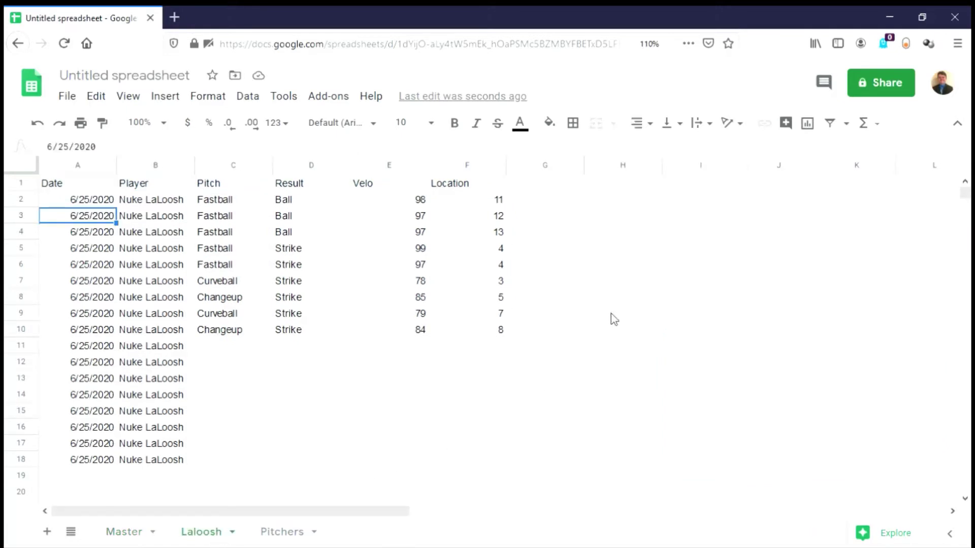
pyautogui.click(695, 219)
pyautogui.hotkey('ctrl', 'v')
pyautogui.click(649, 267)
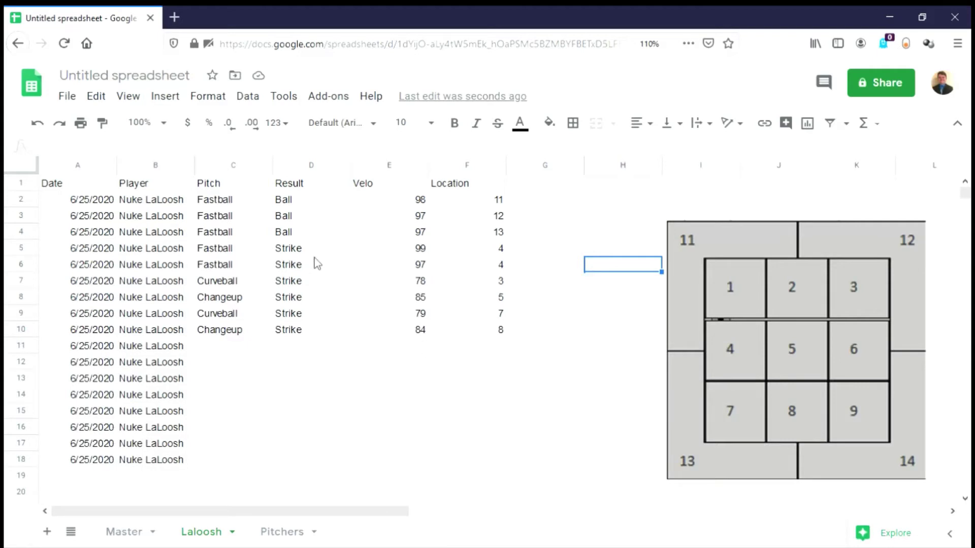
# Start a conditional format rule on the pitcher sheet's Result column and apply it to D2:D1000.
pyautogui.click(300, 203)
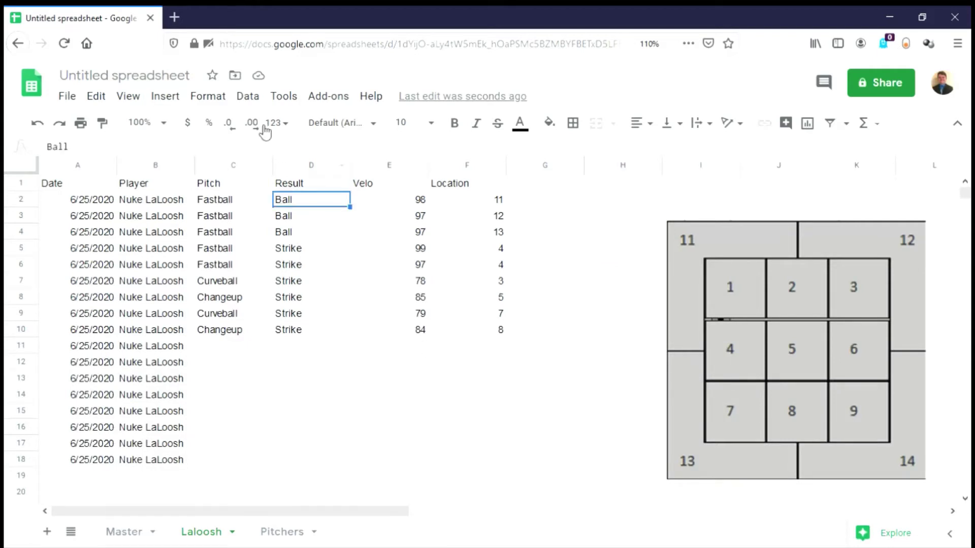
pyautogui.click(220, 103)
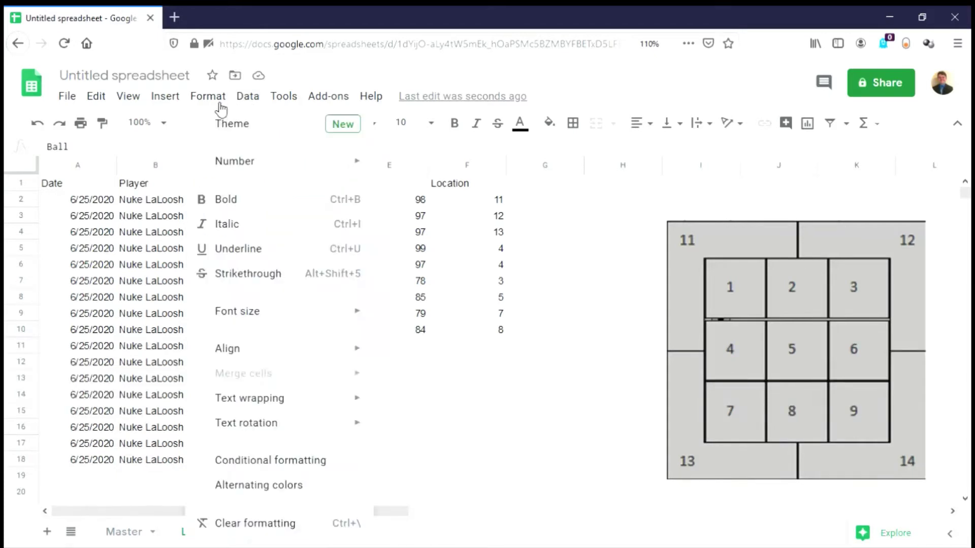
pyautogui.click(294, 461)
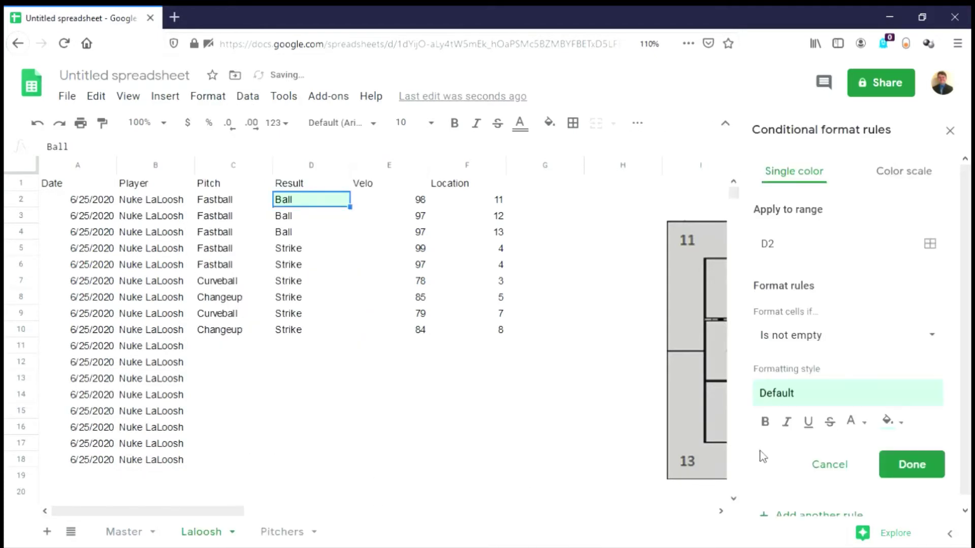
pyautogui.click(788, 248)
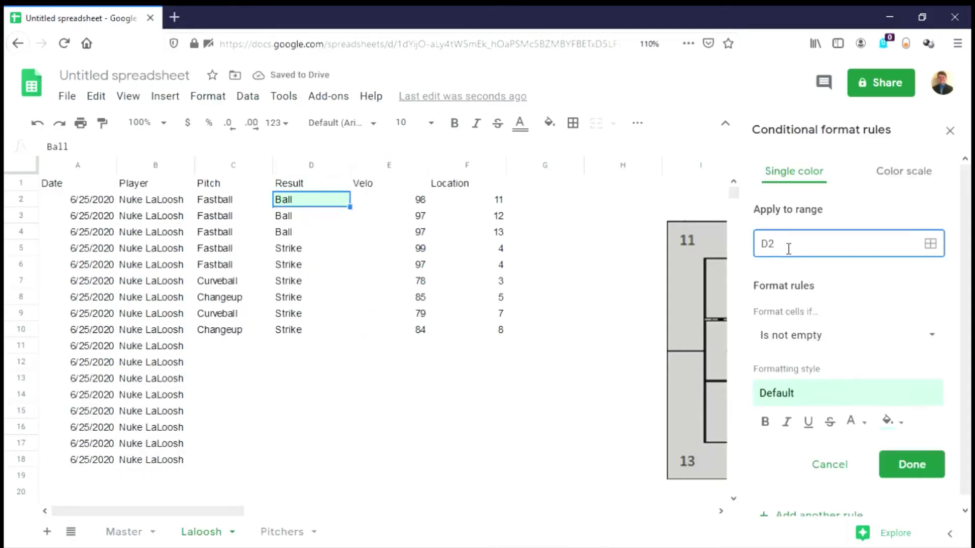
pyautogui.write(':D1000')
pyautogui.scroll(-1, 841, 315)
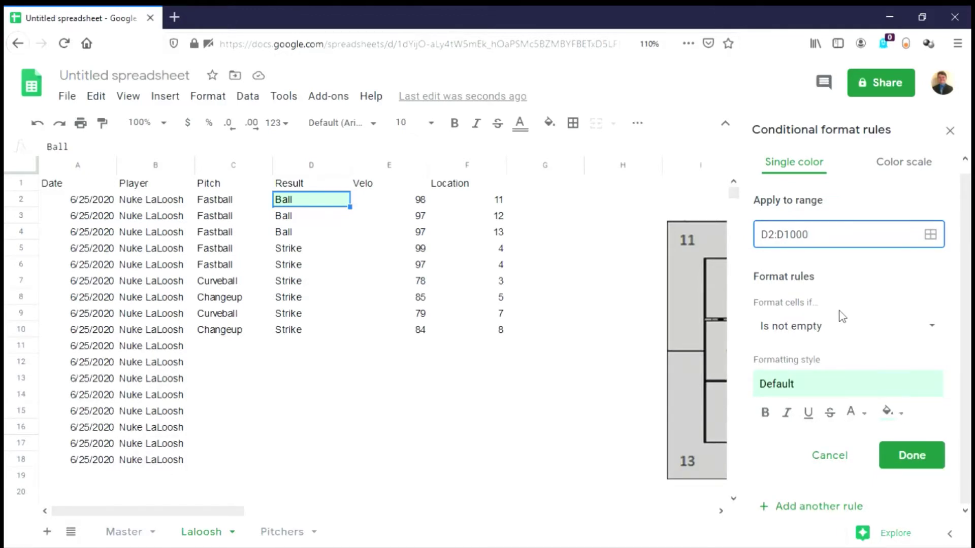
# Make the rule fill cells red when the text is exactly Ball, and save it.
pyautogui.click(848, 328)
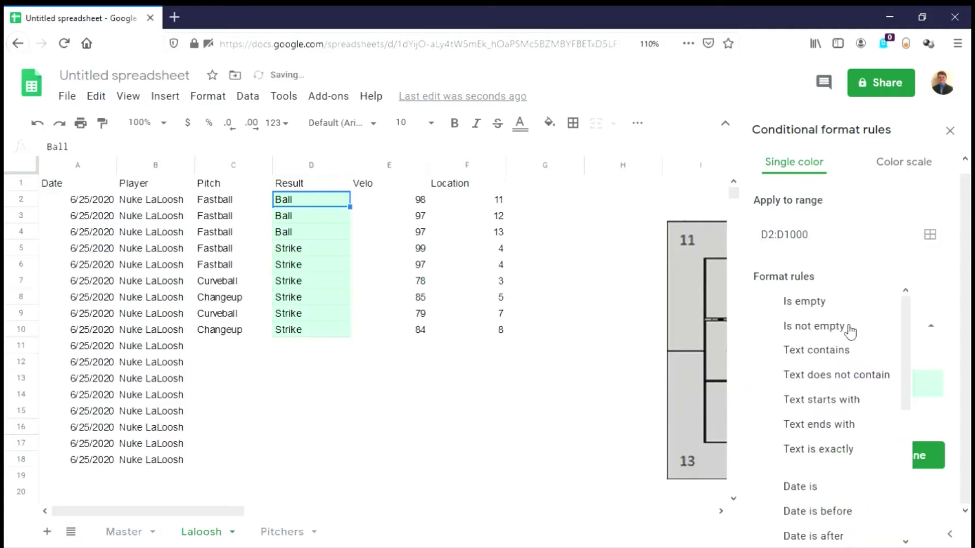
pyautogui.click(838, 449)
pyautogui.click(812, 361)
pyautogui.write('Ball')
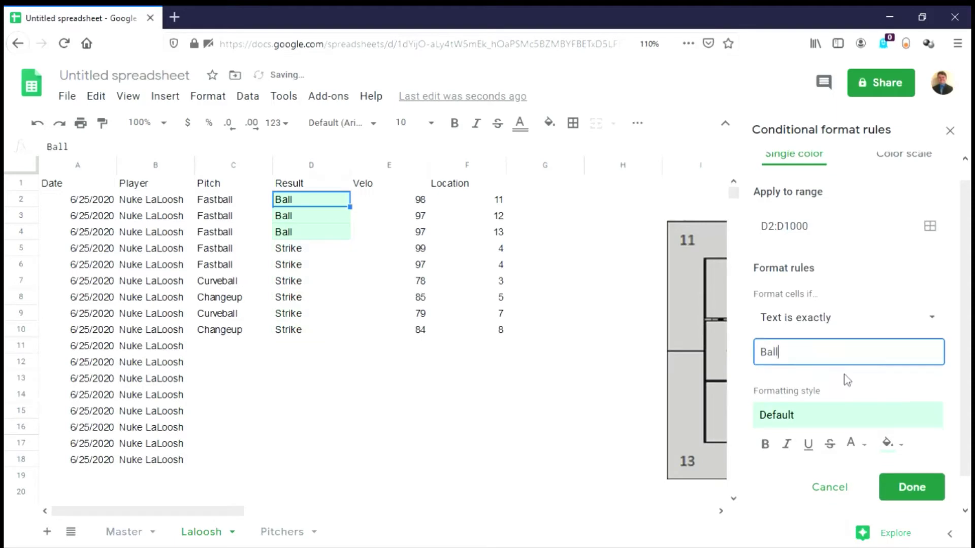
pyautogui.scroll(-1, 852, 391)
pyautogui.click(887, 411)
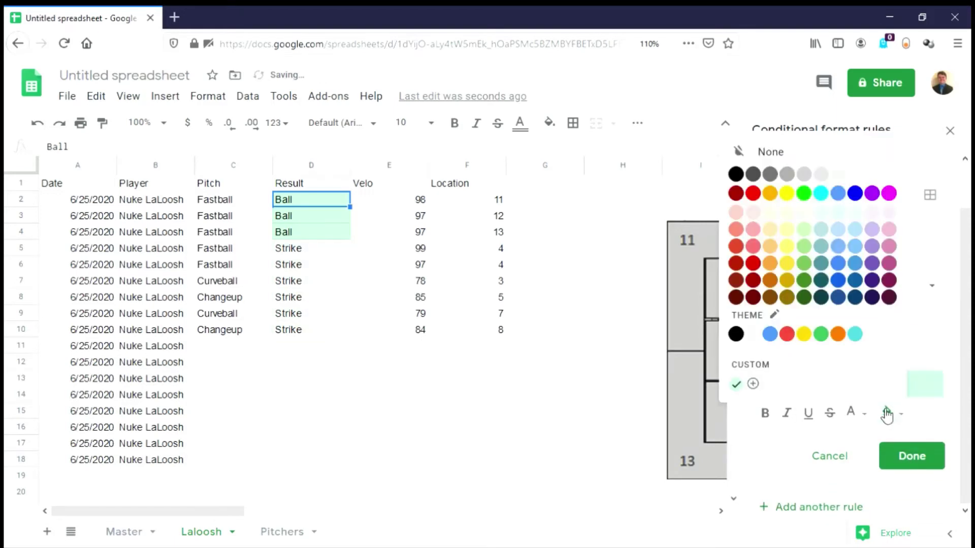
pyautogui.click(753, 196)
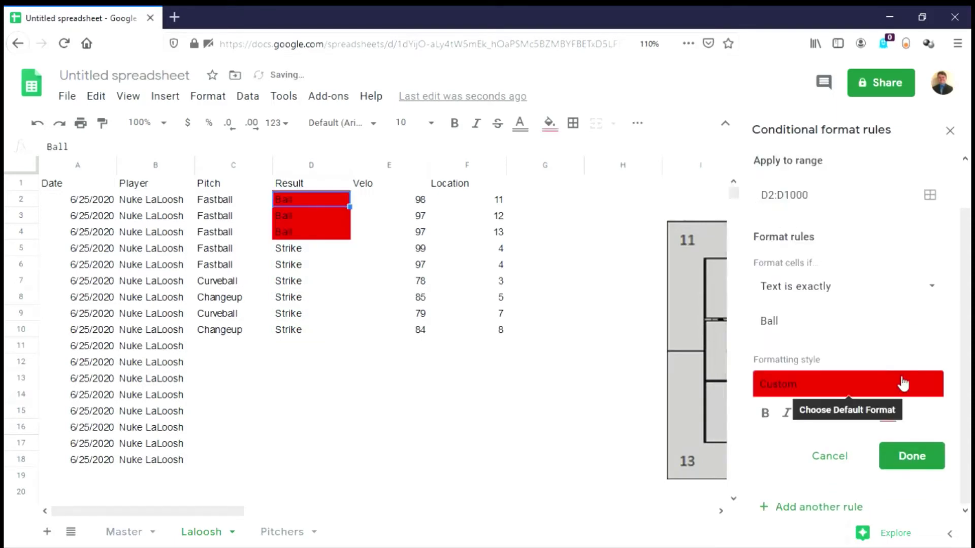
pyautogui.click(912, 456)
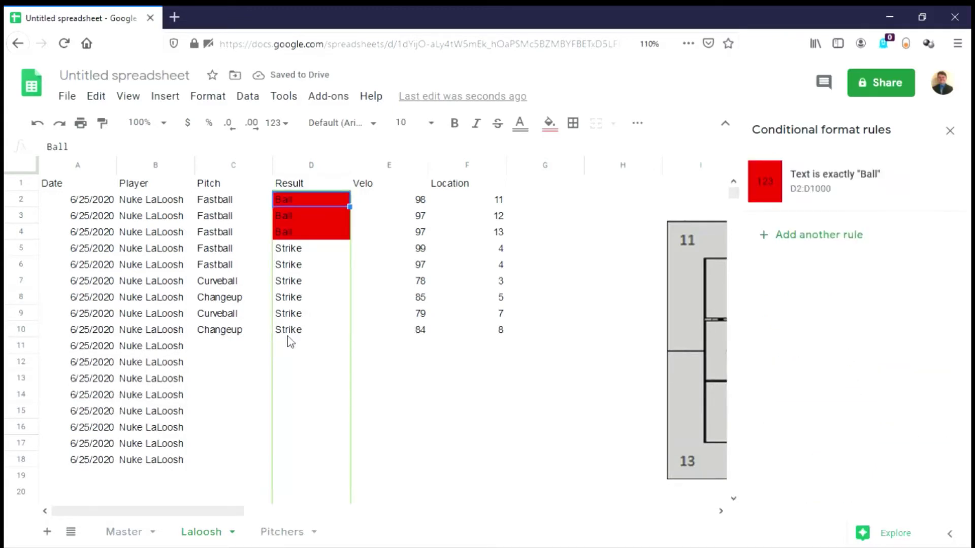
# Add a second conditional format rule for D2:D1000 that fills cells bright green when the text is exactly Strike.
pyautogui.click(852, 237)
pyautogui.click(826, 250)
pyautogui.write(':D1000')
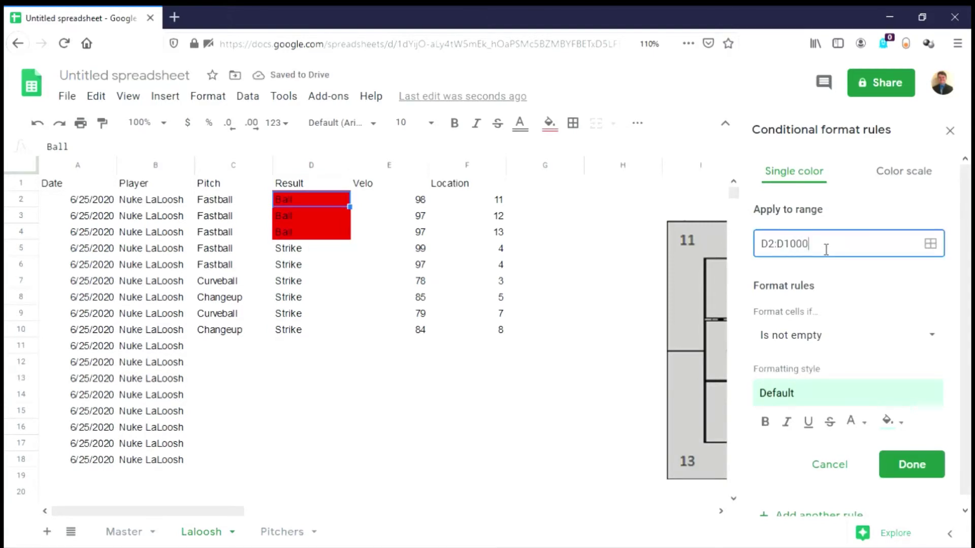
pyautogui.click(869, 331)
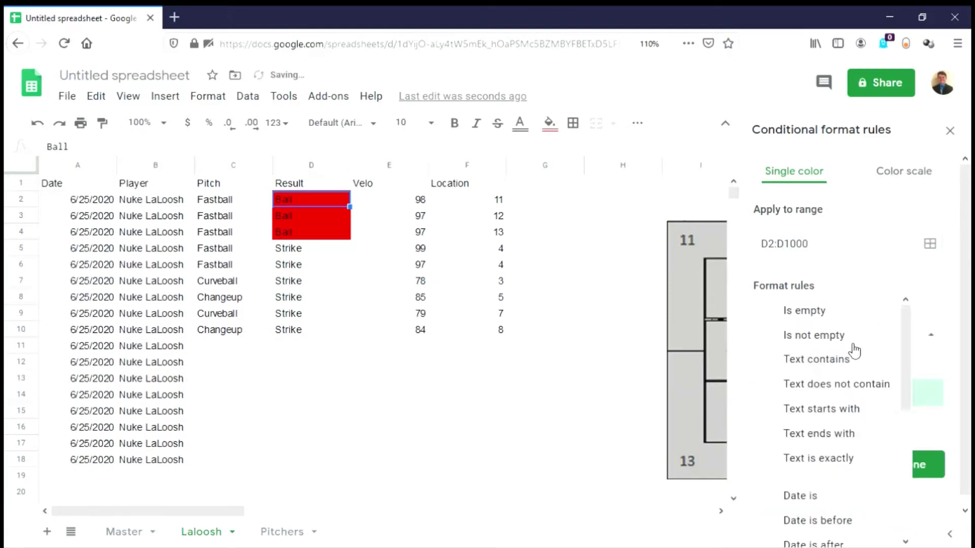
pyautogui.click(827, 462)
pyautogui.click(816, 374)
pyautogui.write('Strike')
pyautogui.click(902, 462)
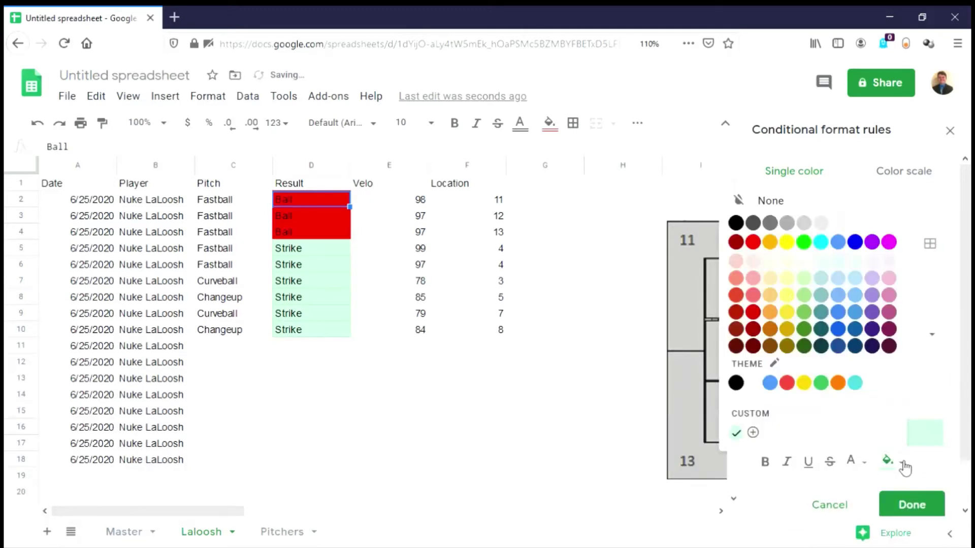
pyautogui.click(803, 242)
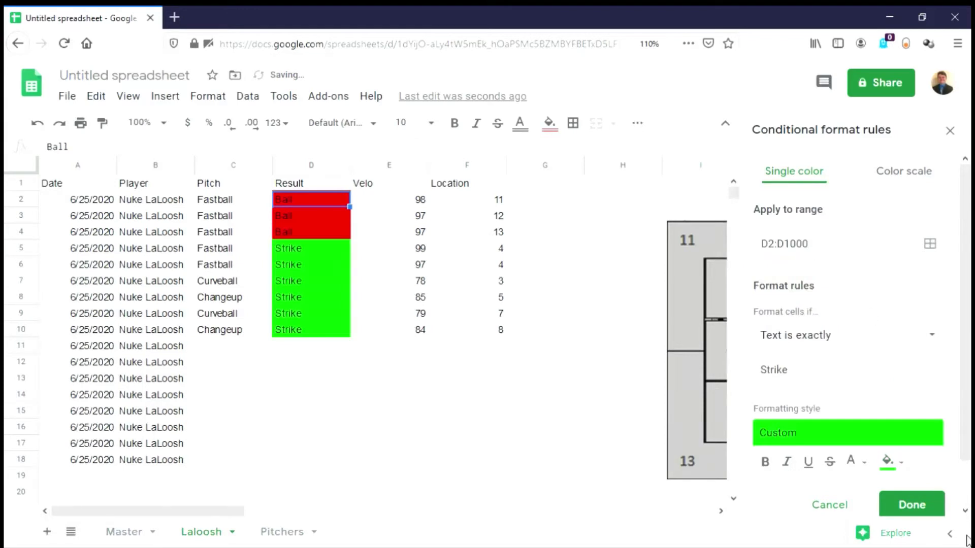
pyautogui.click(911, 504)
pyautogui.click(388, 385)
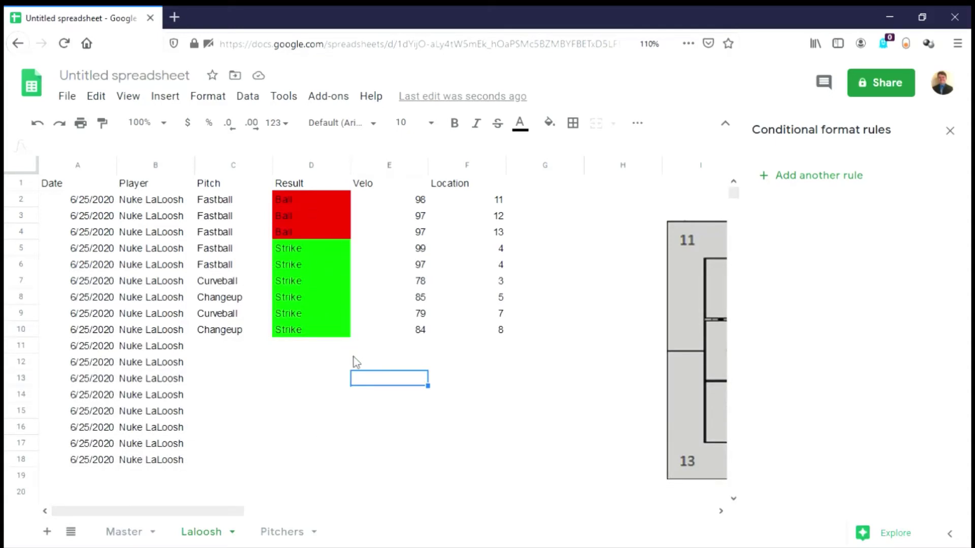
# Set the player in B19:B21 of the Master sheet to the second pitcher in the list, and check the first pitcher's filtered sheet.
pyautogui.scroll(-4, 325, 272)
pyautogui.scroll(4, 333, 282)
pyautogui.click(136, 531)
pyautogui.scroll(-1, 175, 401)
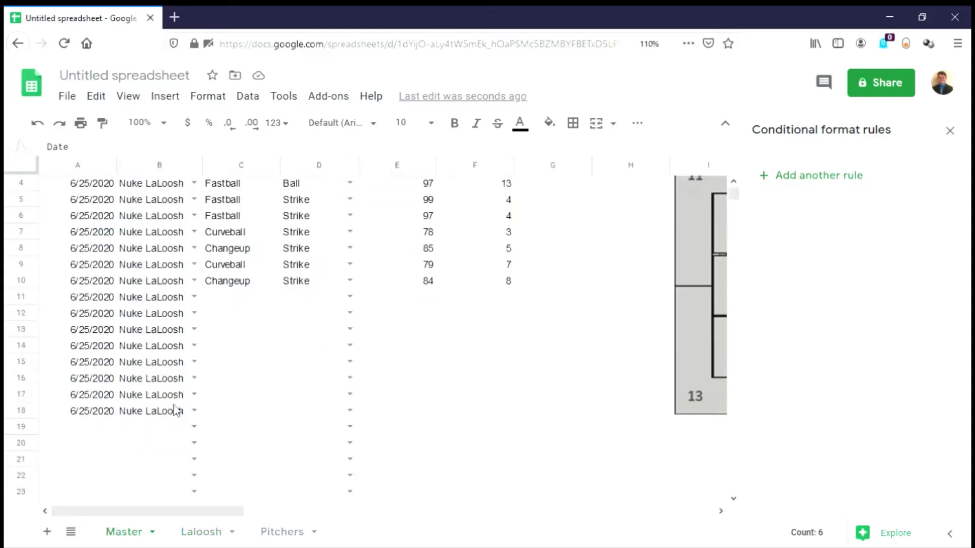
pyautogui.click(194, 426)
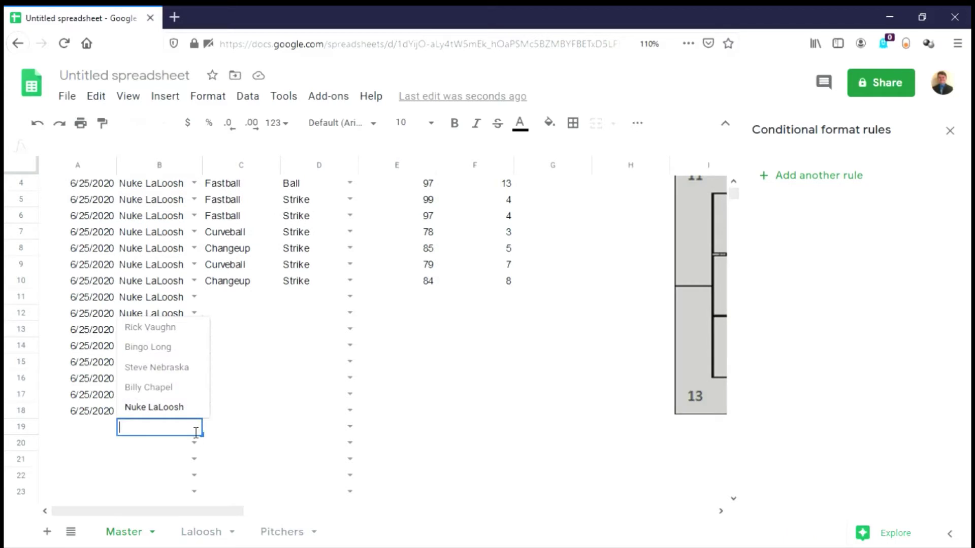
pyautogui.click(158, 350)
pyautogui.click(193, 442)
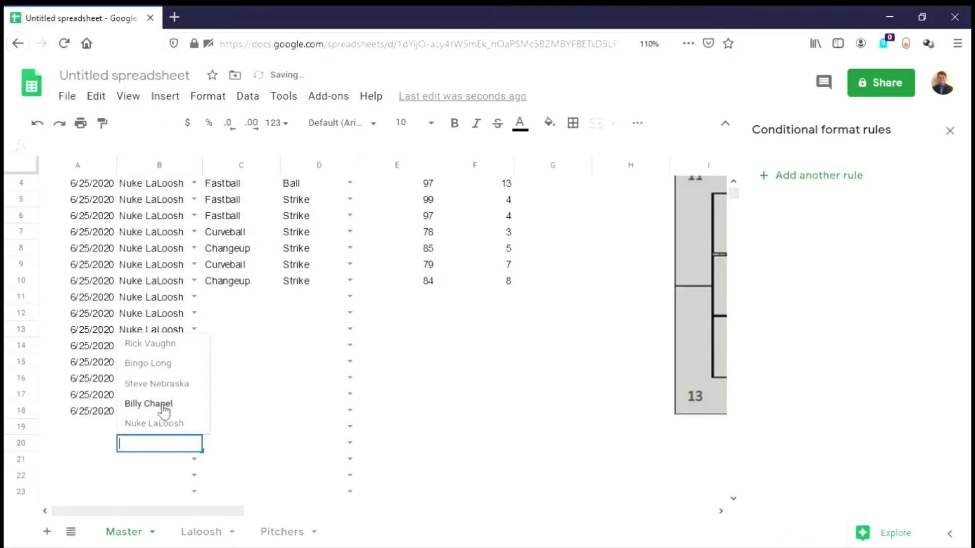
pyautogui.click(152, 364)
pyautogui.click(194, 458)
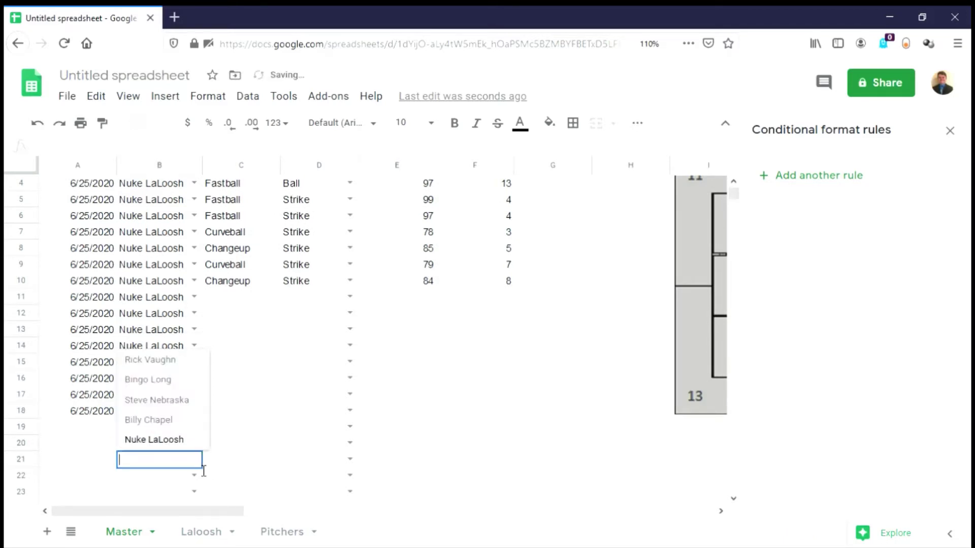
pyautogui.click(159, 382)
pyautogui.click(217, 532)
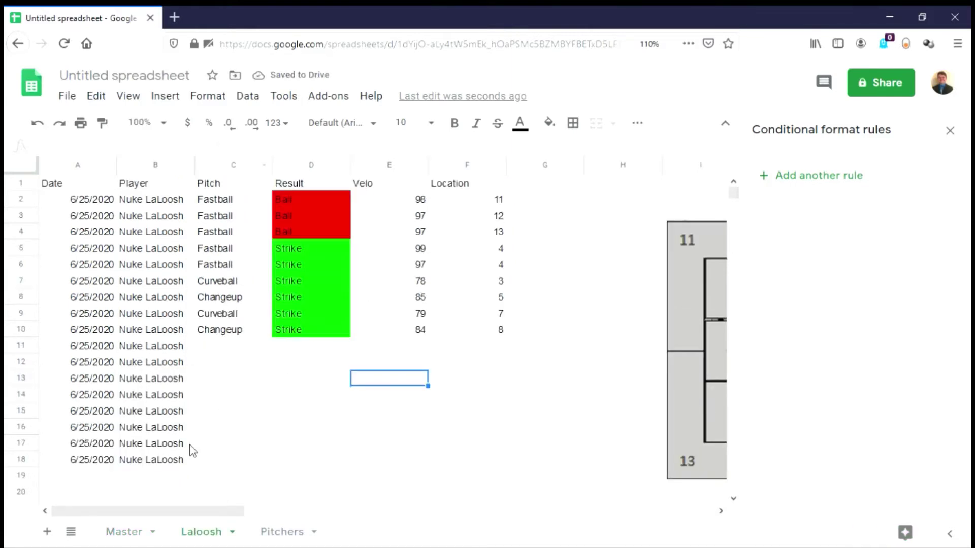
# Add a new sheet after the first pitcher's sheet and rename it with the second pitcher's last name.
pyautogui.click(47, 531)
pyautogui.rightClick(281, 532)
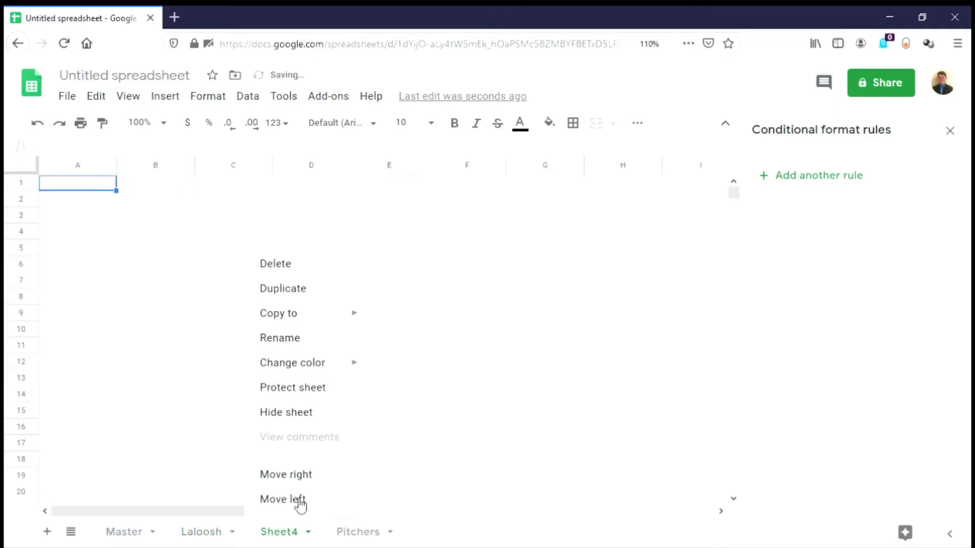
pyautogui.click(281, 338)
pyautogui.write('Long')
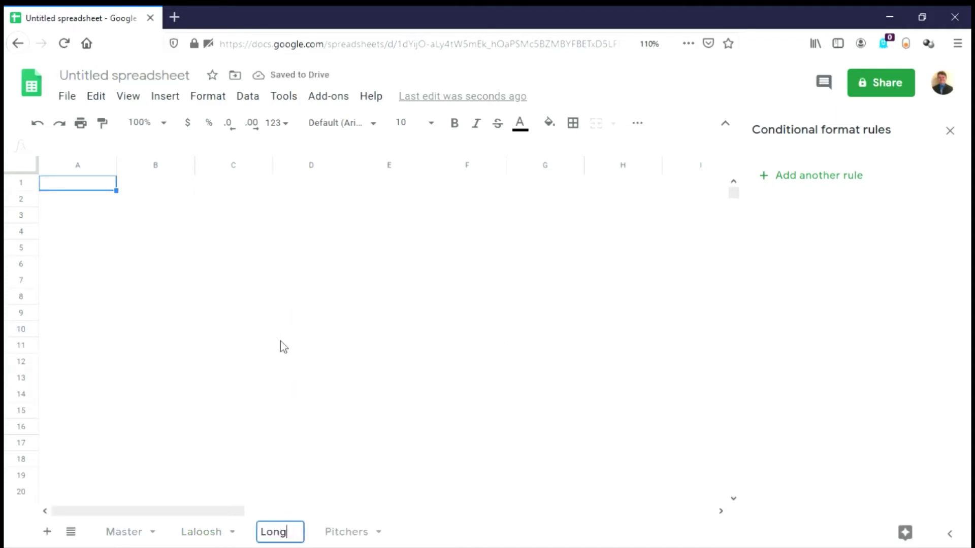
pyautogui.press('Return')
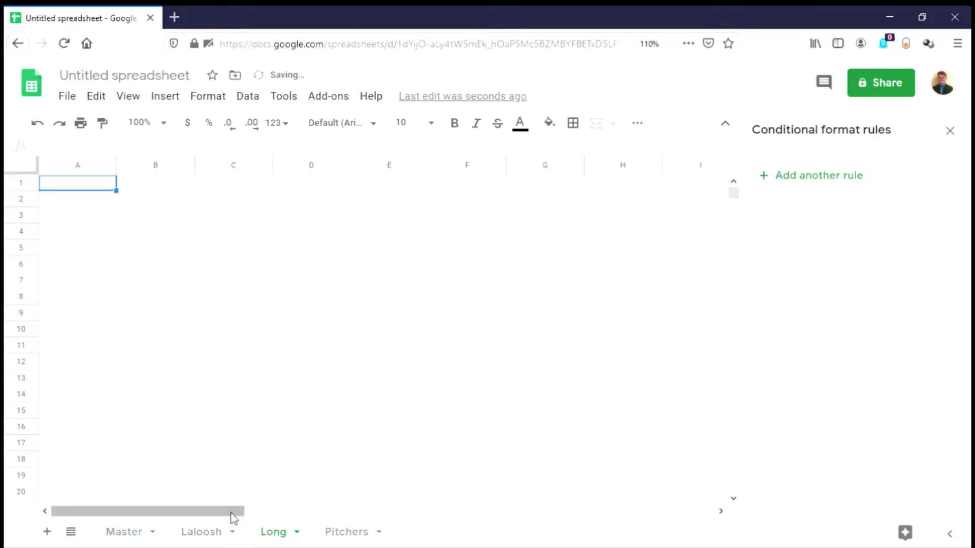
# Copy the header row A1:F1 from the Master sheet into row 1 of the second pitcher's sheet.
pyautogui.click(129, 531)
pyautogui.scroll(1, 108, 256)
pyautogui.moveTo(76, 185); pyautogui.dragTo(472, 192)
pyautogui.hotkey('ctrl', 'c')
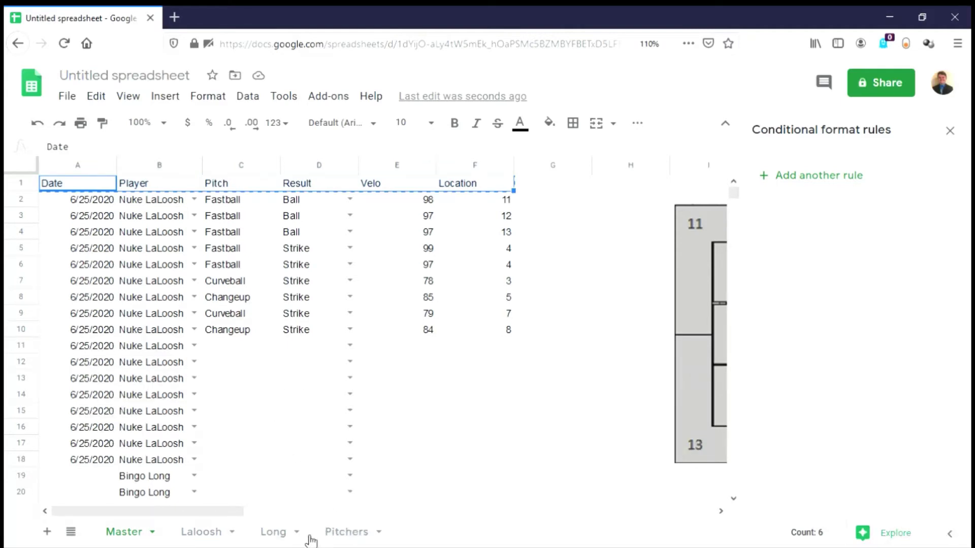
pyautogui.click(287, 534)
pyautogui.hotkey('ctrl', 'v')
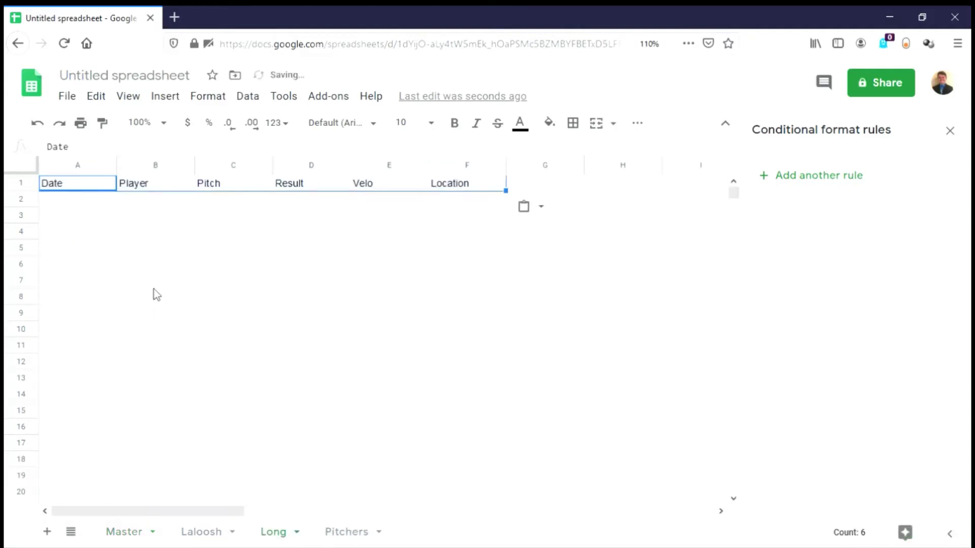
# In A2 of the second pitcher's sheet, enter a FILTER of Master!A:F where Master!B:B equals the second pitcher's full name.
pyautogui.click(94, 203)
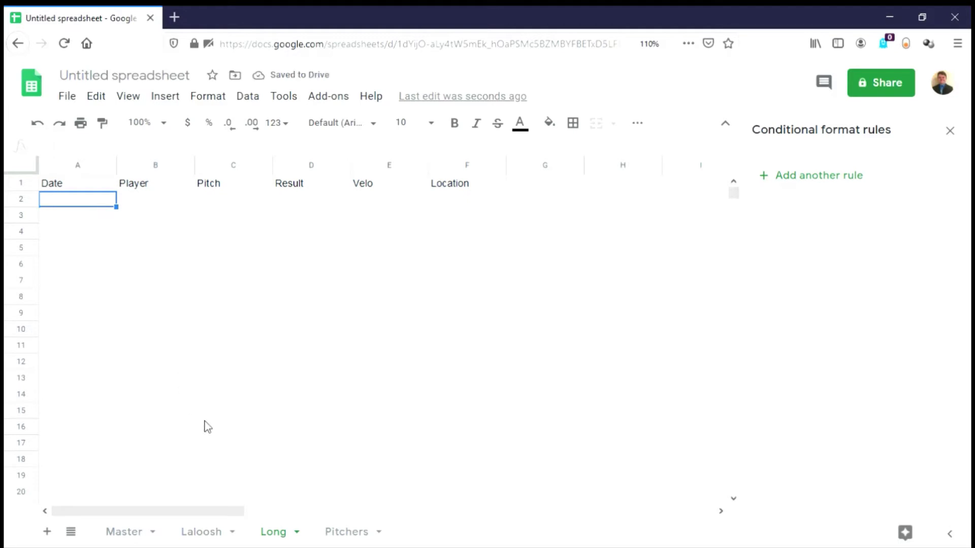
pyautogui.click(133, 533)
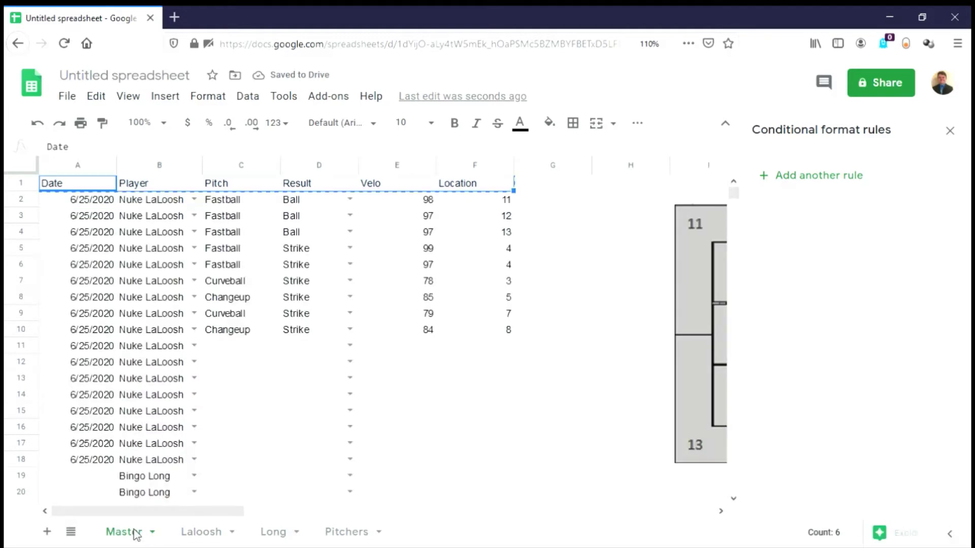
pyautogui.click(266, 533)
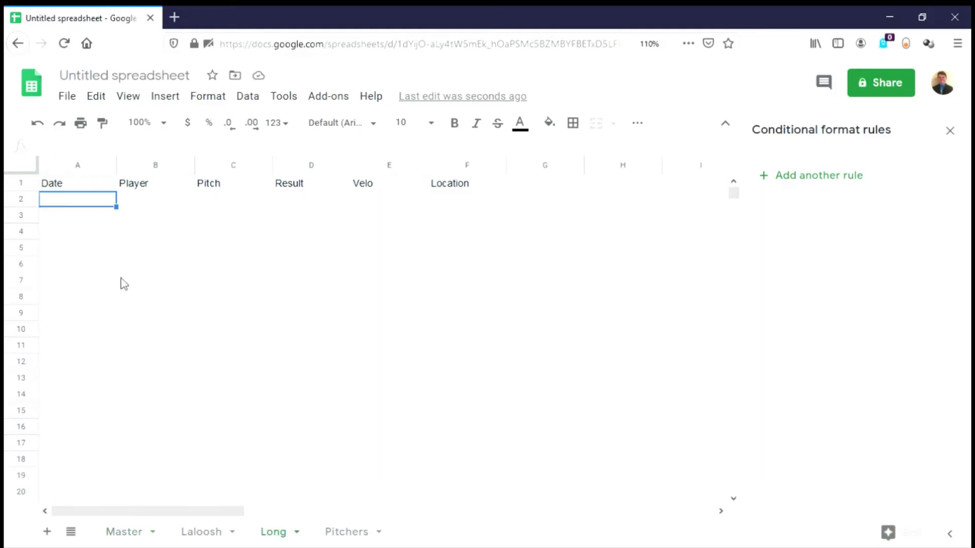
pyautogui.write('=filt')
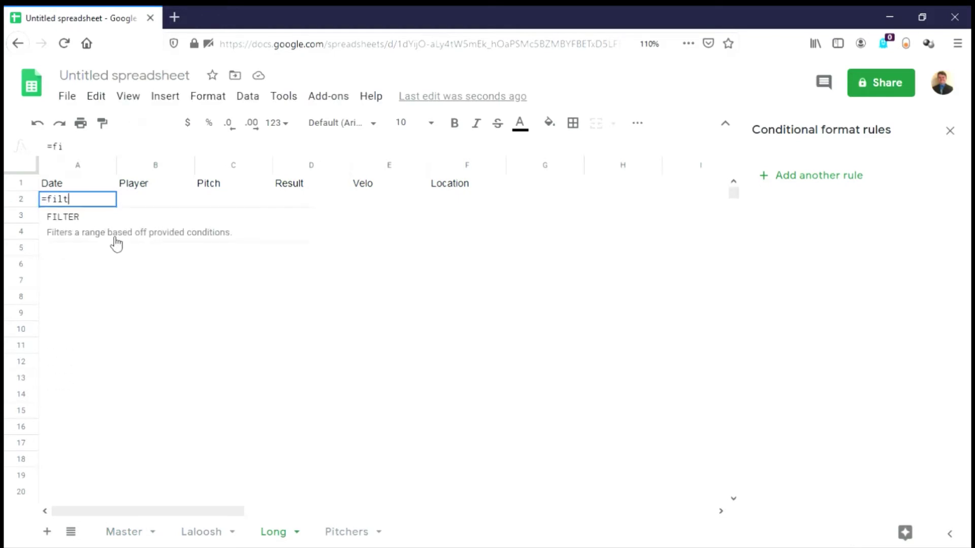
pyautogui.write('er(Master')
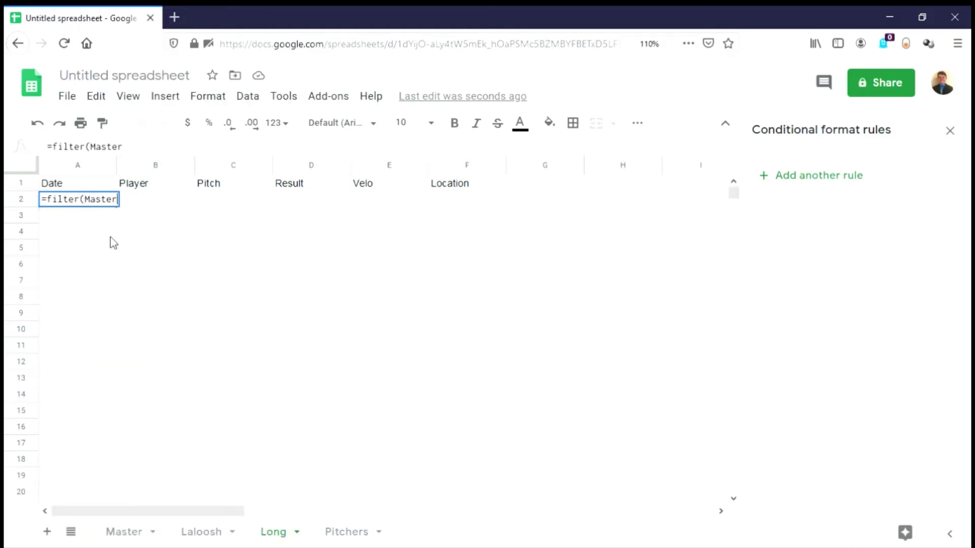
pyautogui.write('!A:F')
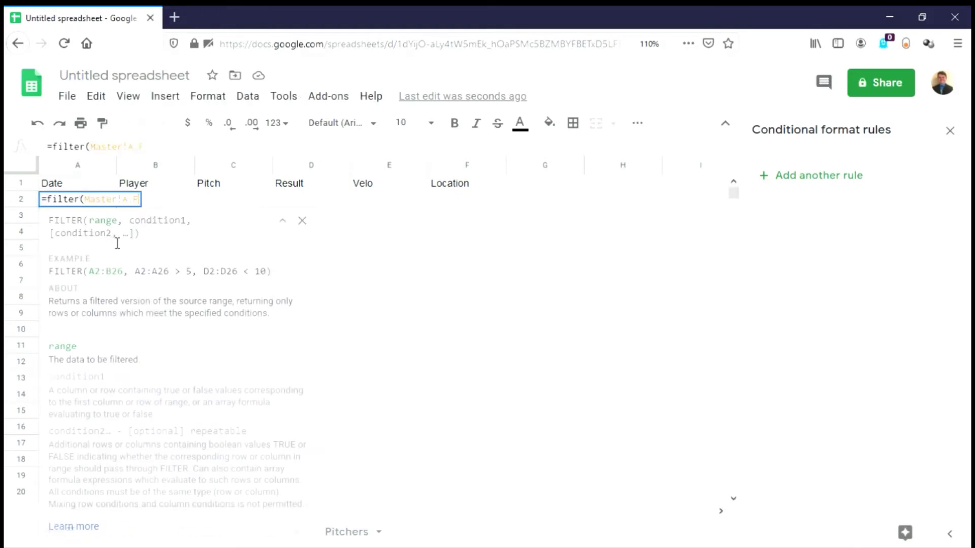
pyautogui.write(',Mast')
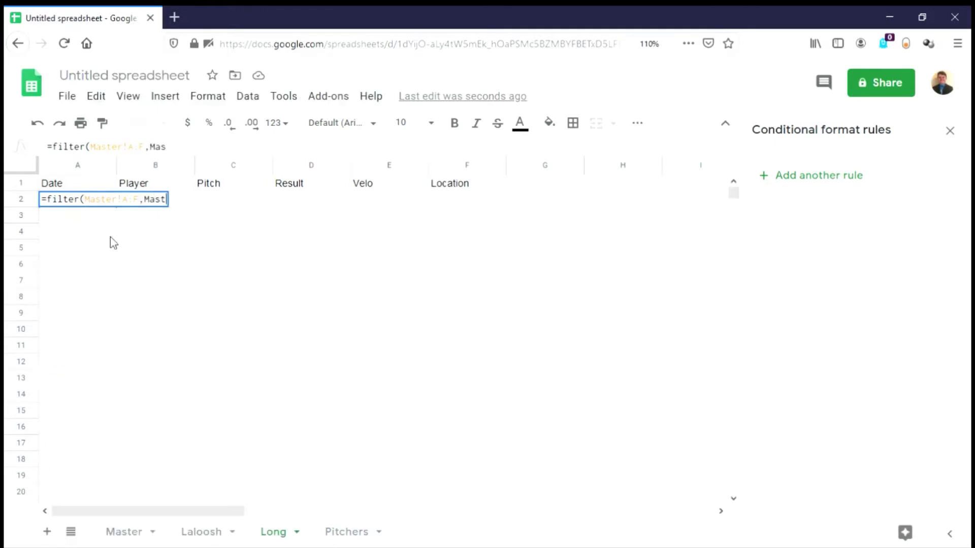
pyautogui.write('er!B:B="Bin')
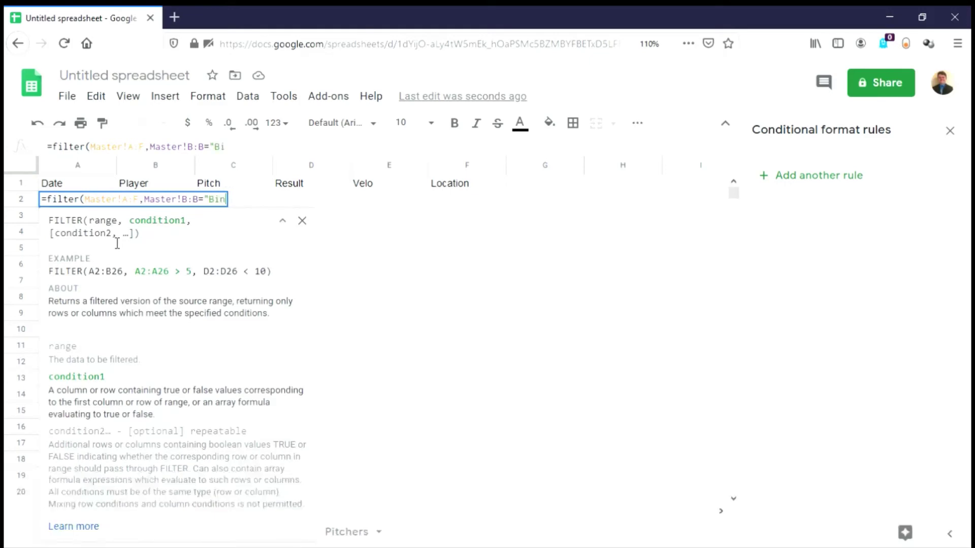
pyautogui.write('go Long')
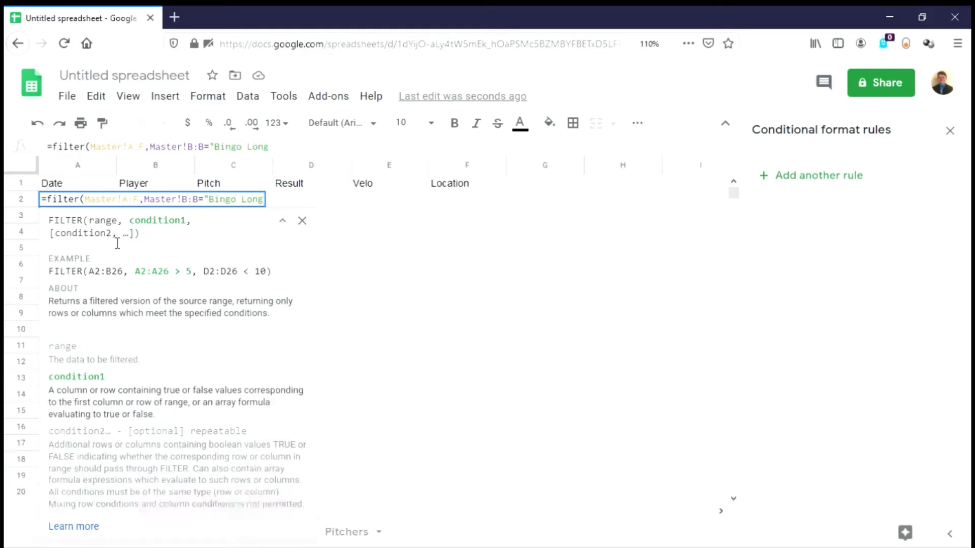
pyautogui.write('"')
pyautogui.press('Return')
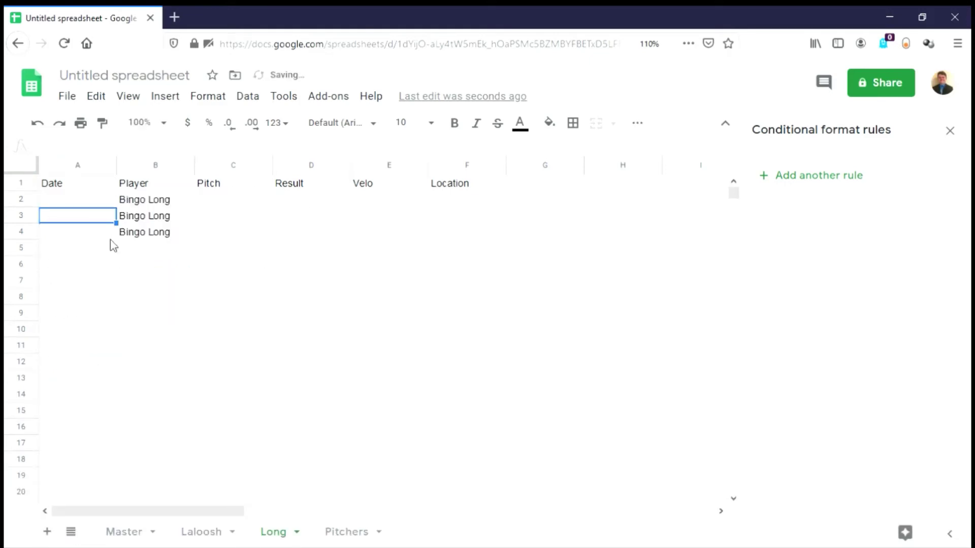
# Fill the date in A18 of the Master sheet down to A21, check the second pitcher's sheet, and close the conditional format rules.
pyautogui.click(143, 531)
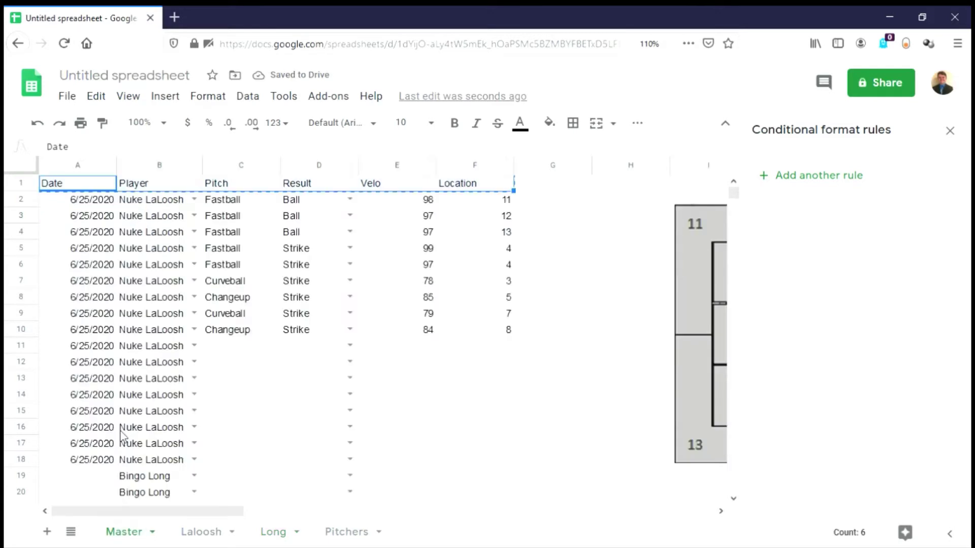
pyautogui.scroll(-1, 109, 411)
pyautogui.click(97, 365)
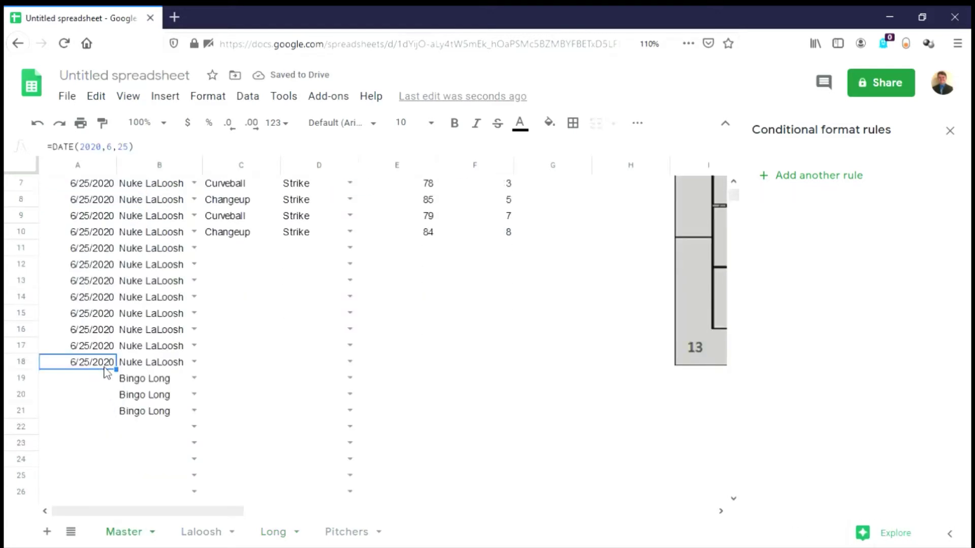
pyautogui.moveTo(124, 379); pyautogui.dragTo(127, 420)
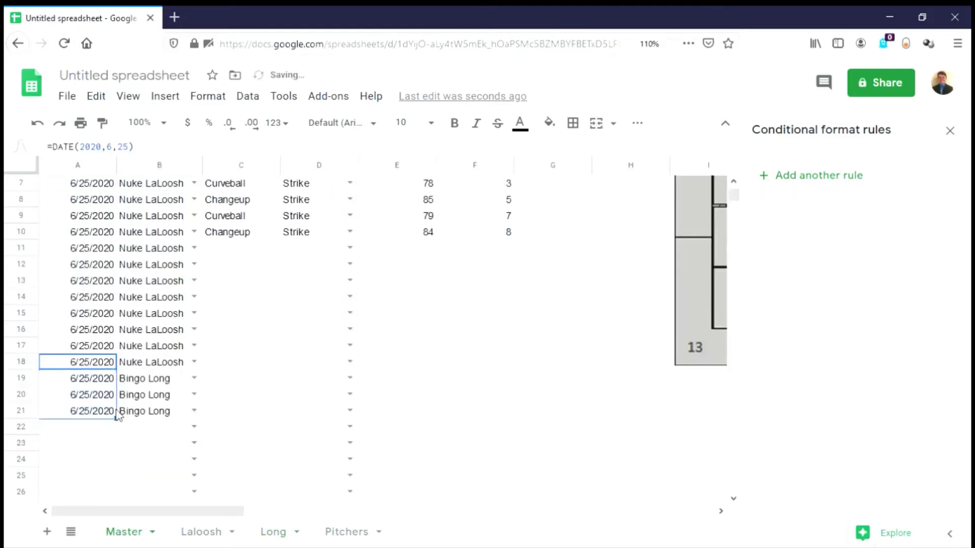
pyautogui.scroll(2, 118, 413)
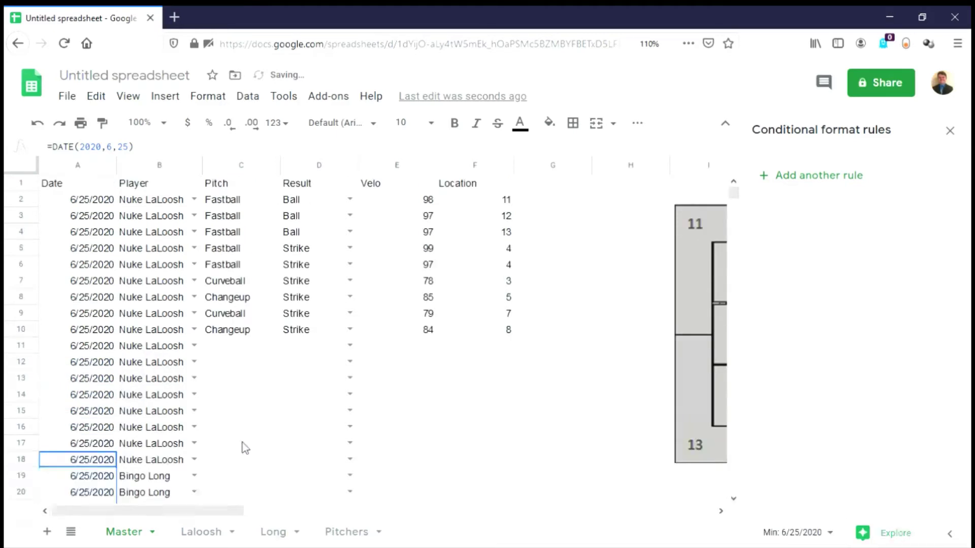
pyautogui.click(209, 532)
pyautogui.click(276, 532)
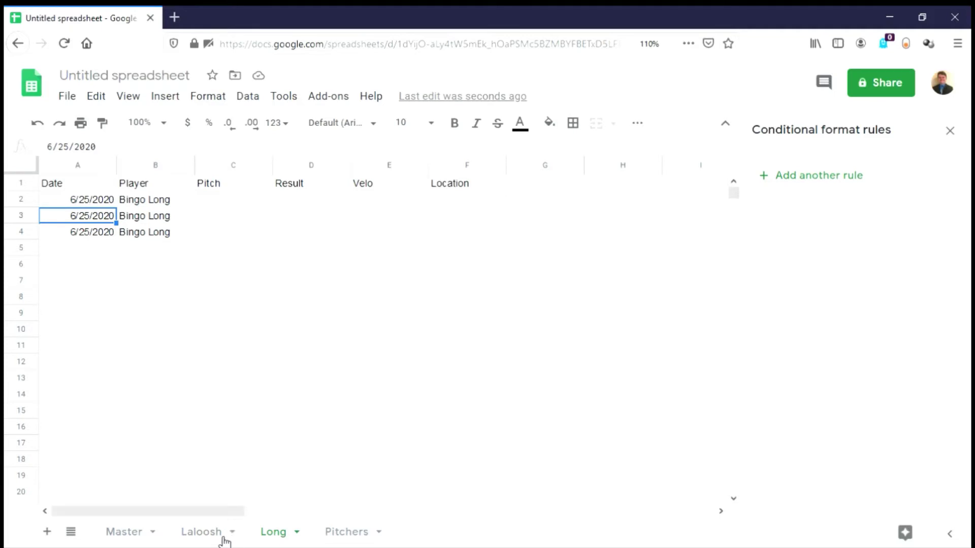
pyautogui.click(949, 131)
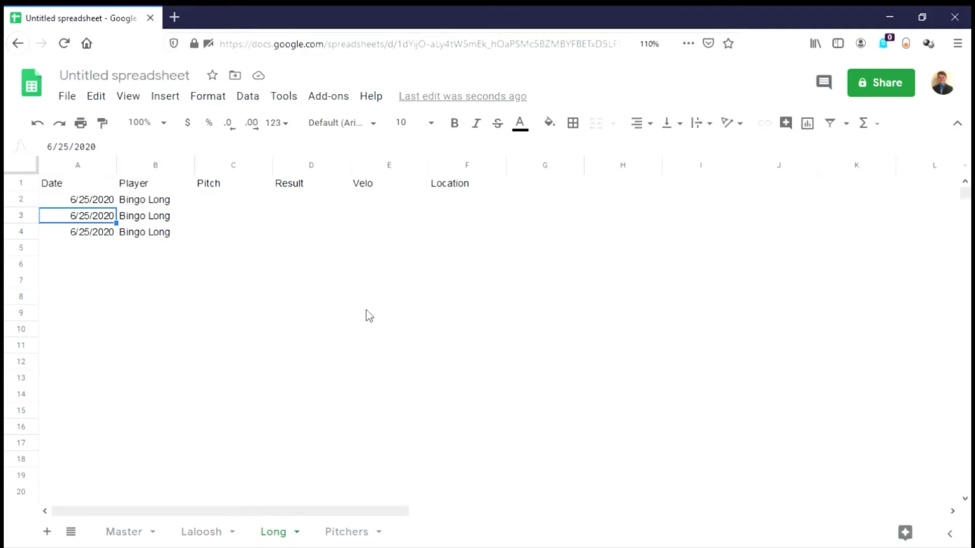
# On the first pitcher's sheet, enter the labels Date, Balls, Strikes and Strike % in G1:G4.
pyautogui.click(212, 532)
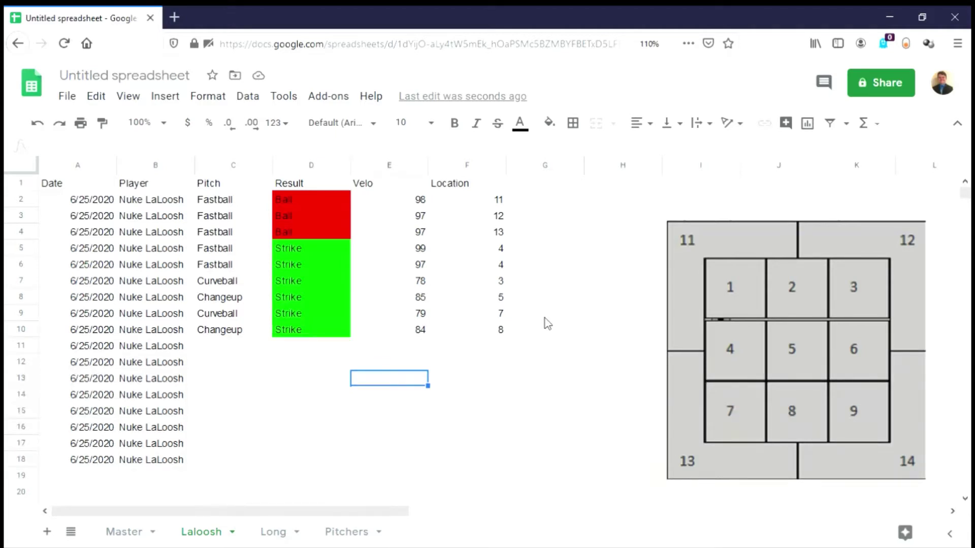
pyautogui.click(547, 184)
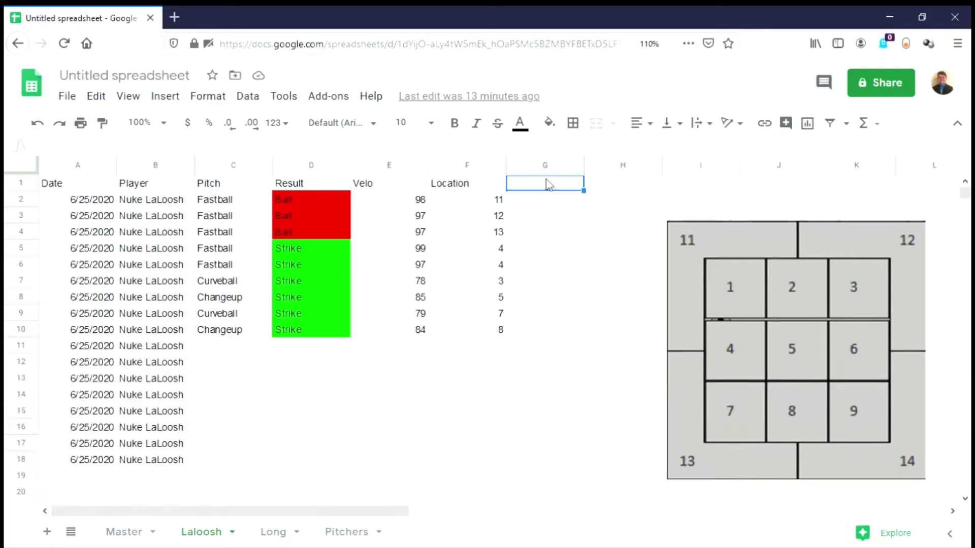
pyautogui.write('Date')
pyautogui.press('Return')
pyautogui.write('Balls')
pyautogui.press('Return')
pyautogui.write('Strikes')
pyautogui.press('Return')
pyautogui.write('Strike %')
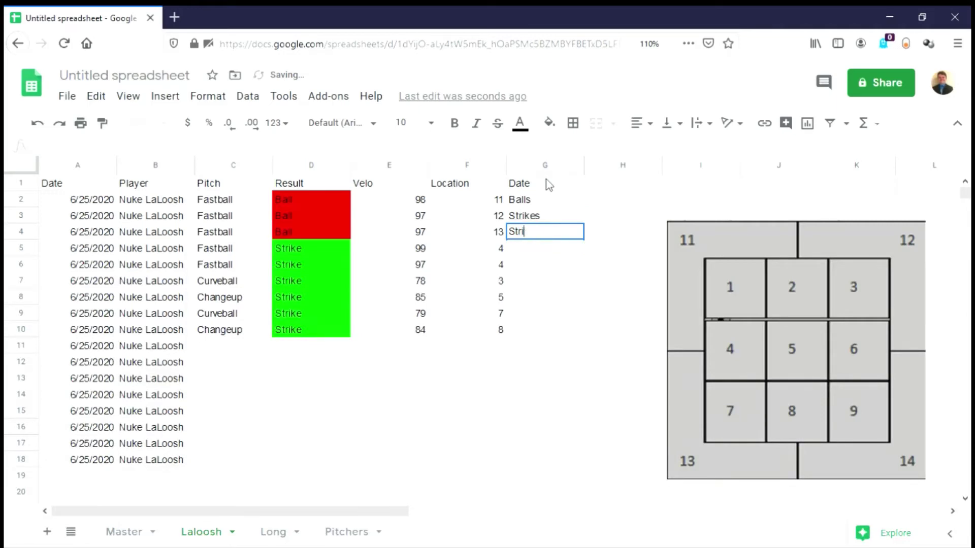
pyautogui.press('Return')
# Enter the pitch-type labels Fastballs, Changeups and Curveballs in G5:G7.
pyautogui.write('Fastballs')
pyautogui.press('Return')
pyautogui.write('Changeups')
pyautogui.press('Return')
pyautogui.write('Curbe')
pyautogui.press('BackSpace')
pyautogui.press('BackSpace')
pyautogui.write('veb')
pyautogui.press('Return')
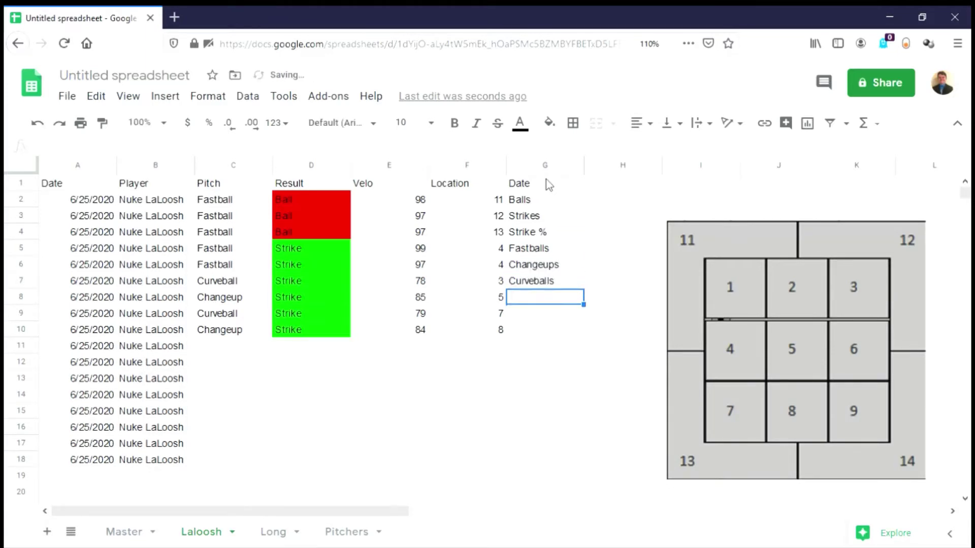
# Enter the location labels High Pitches, Middle Pitches and Low Pitches in G8:G10.
pyautogui.write('High Pitches')
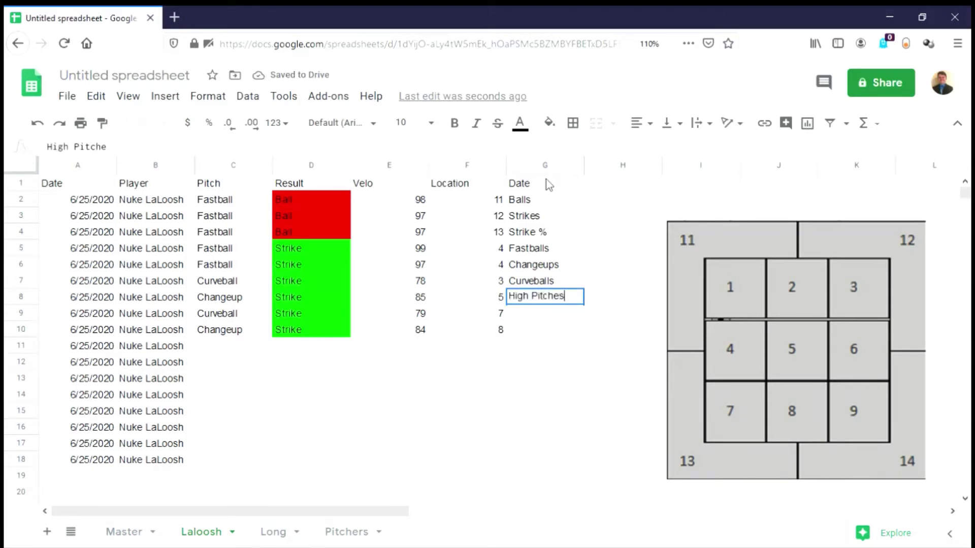
pyautogui.press('Return')
pyautogui.write('Middle P')
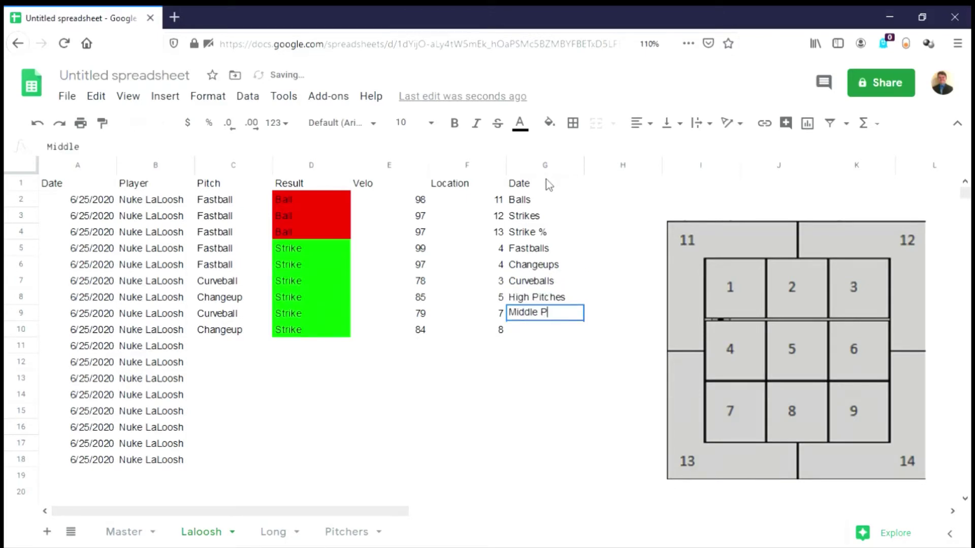
pyautogui.write('itches')
pyautogui.press('Return')
pyautogui.write('Lo')
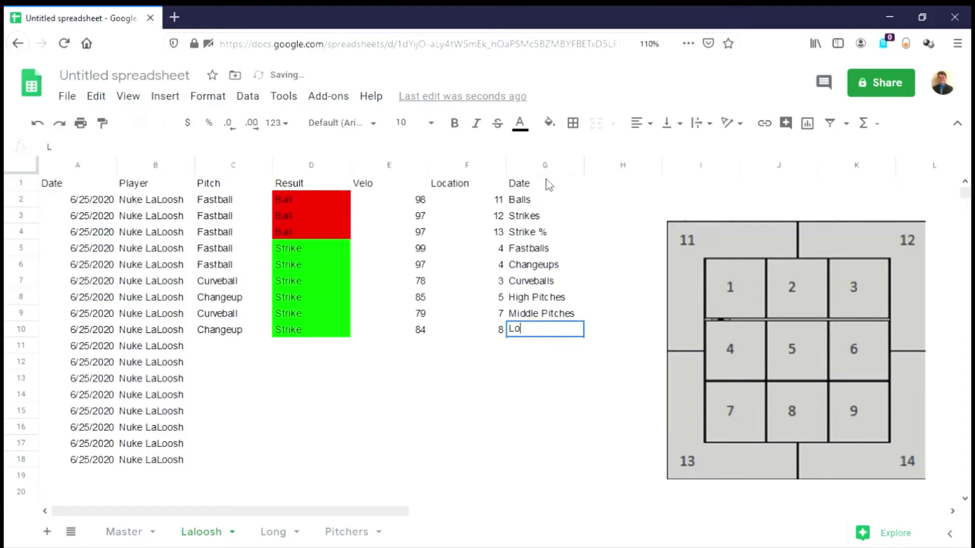
pyautogui.write('w Pitches')
pyautogui.press('Return')
# Enter the velocity labels Average Fastball and Max Fastball in G11:G12.
pyautogui.write('Av')
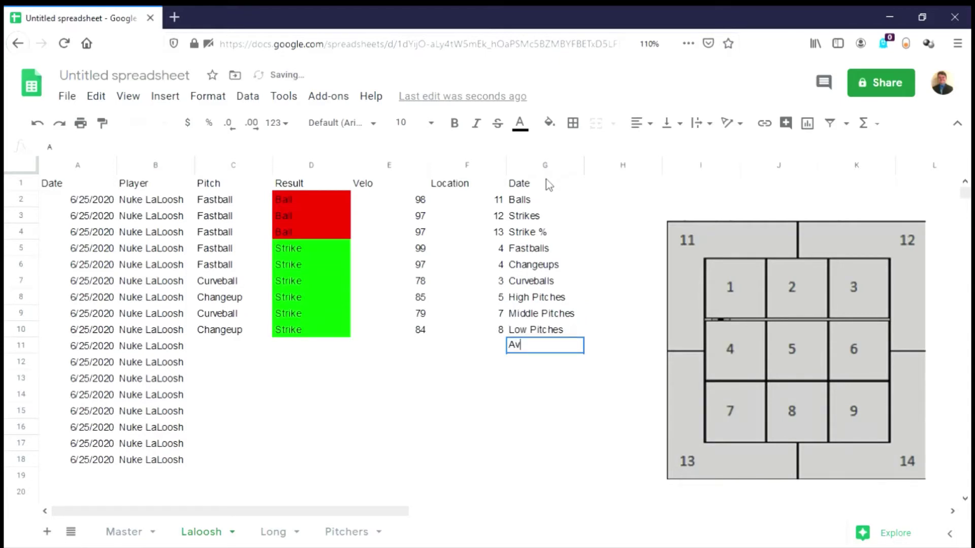
pyautogui.write('erage Fastball')
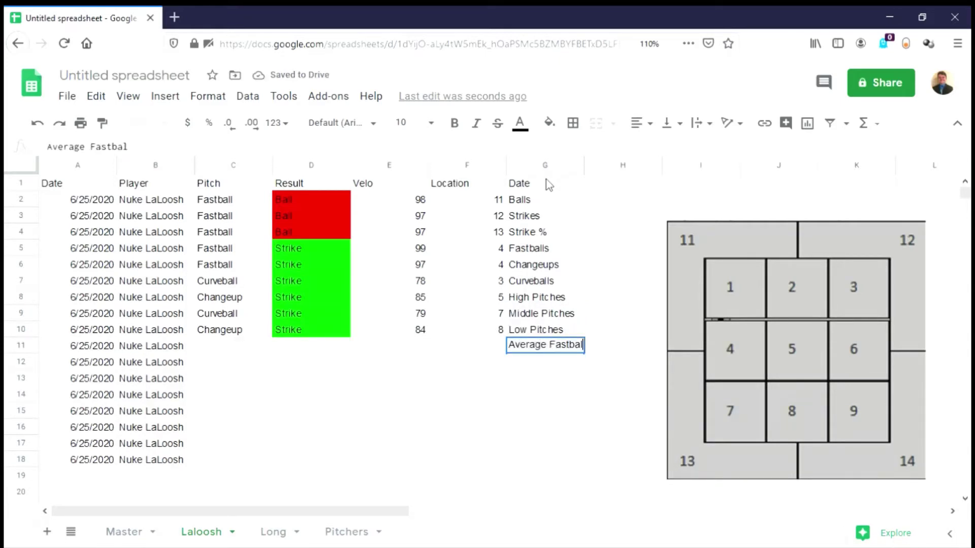
pyautogui.press('Return')
pyautogui.write('Max Fastab')
pyautogui.press('BackSpace')
pyautogui.press('BackSpace')
pyautogui.write('ball')
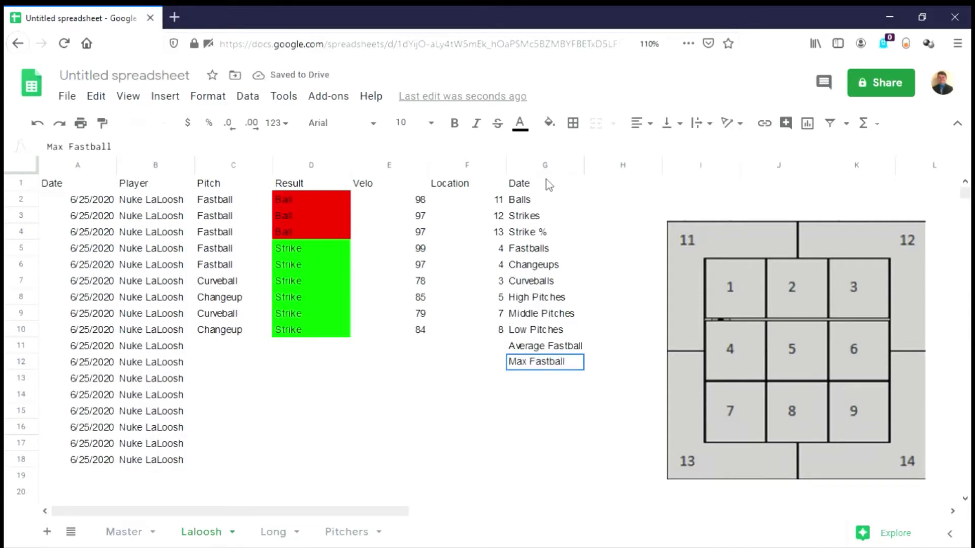
pyautogui.press('Return')
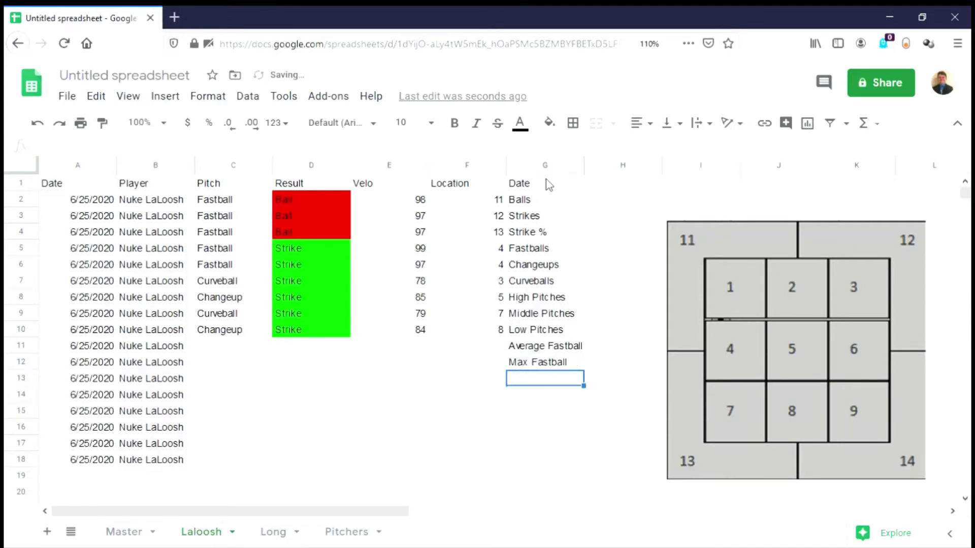
# Widen column G slightly to fit its labels and set the font of G1:G12 to Oswald.
pyautogui.click(584, 175)
pyautogui.moveTo(585, 175); pyautogui.dragTo(587, 175)
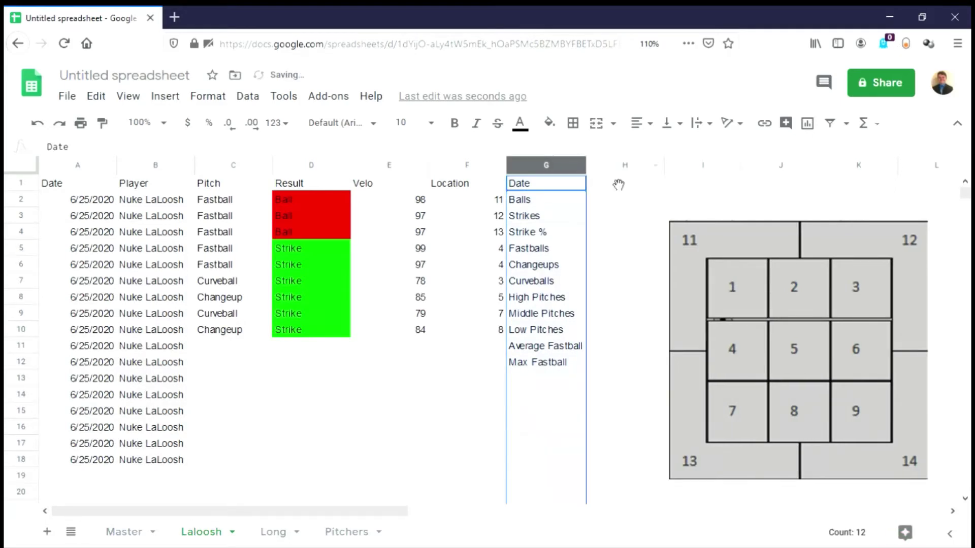
pyautogui.click(608, 185)
pyautogui.moveTo(553, 183); pyautogui.dragTo(558, 362)
pyautogui.click(360, 125)
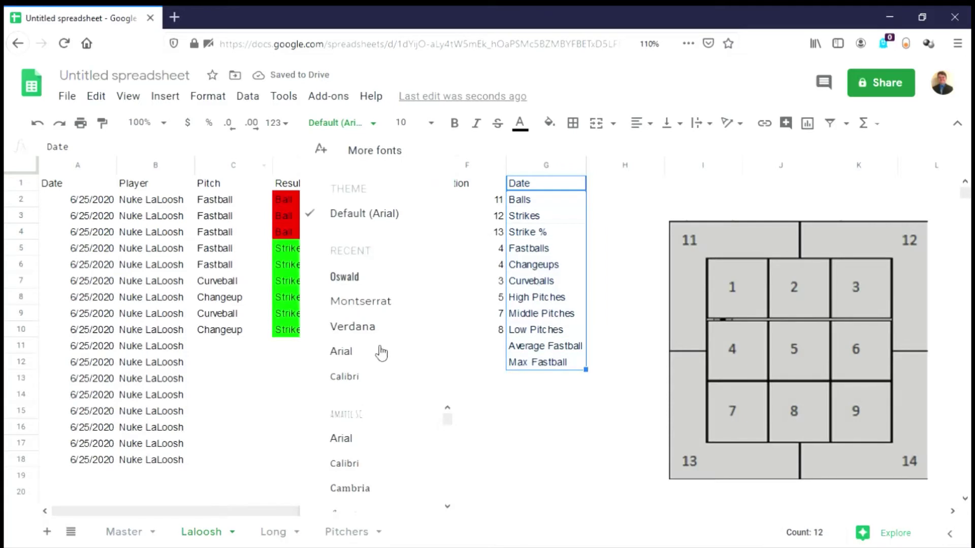
pyautogui.click(351, 278)
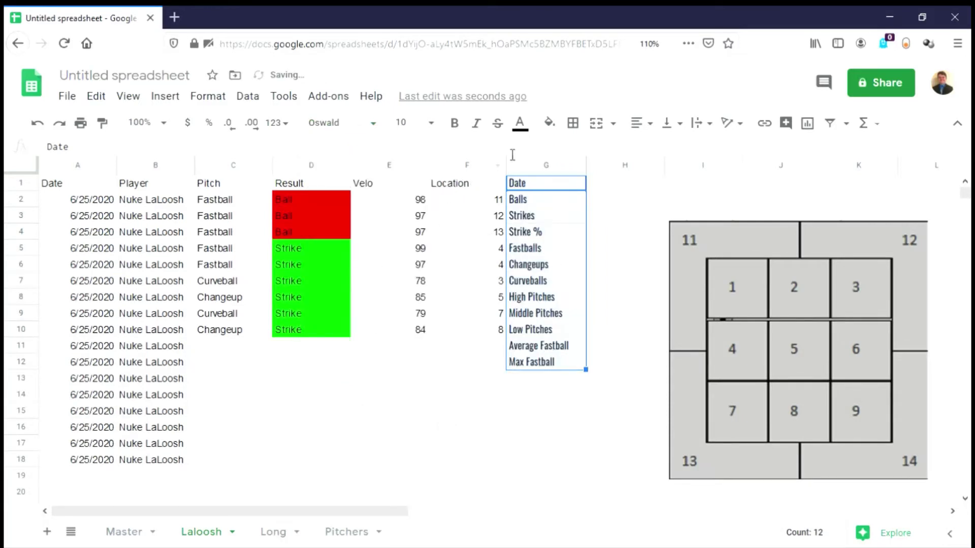
# Fill the stats labels in G1:G12 with cyan and make them bold.
pyautogui.click(549, 123)
pyautogui.click(642, 196)
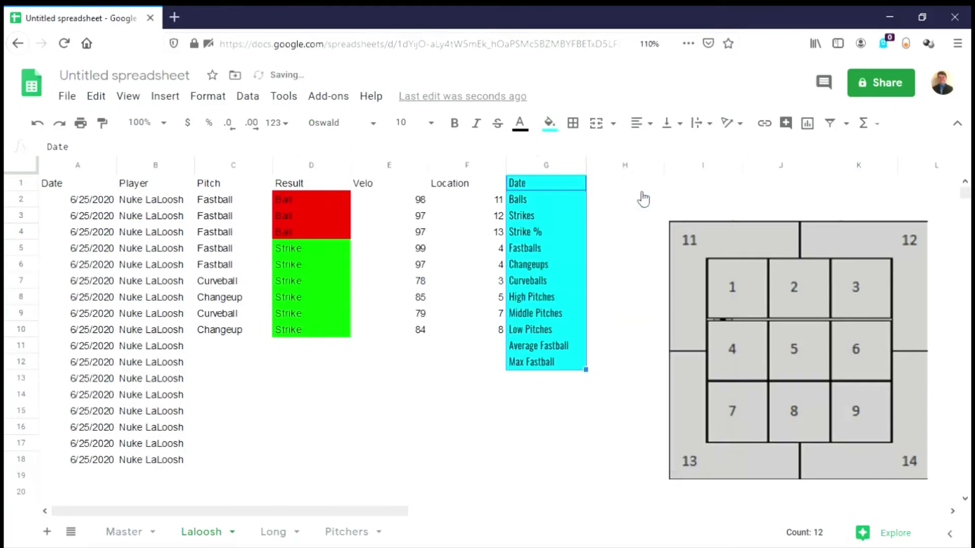
pyautogui.click(566, 252)
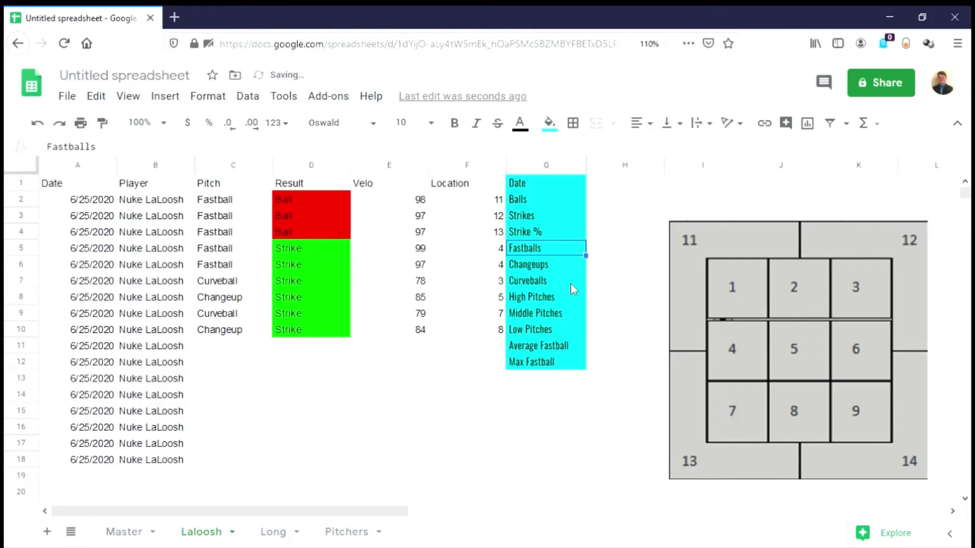
pyautogui.moveTo(532, 183); pyautogui.dragTo(546, 366)
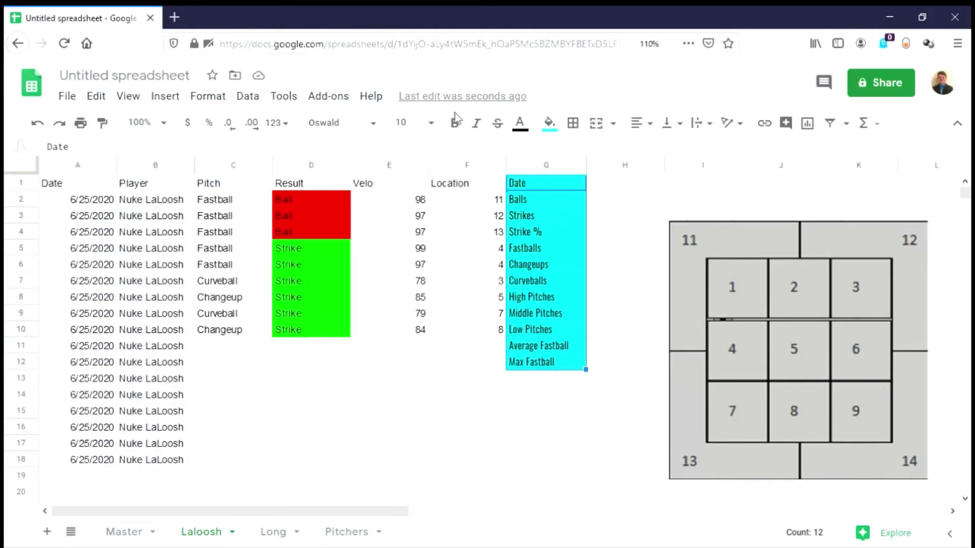
pyautogui.click(454, 123)
pyautogui.click(602, 165)
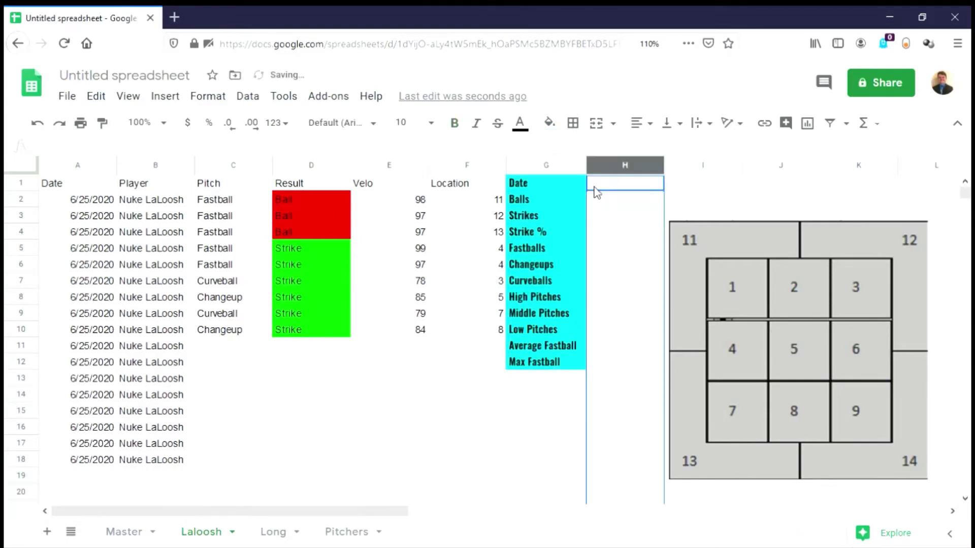
pyautogui.click(600, 190)
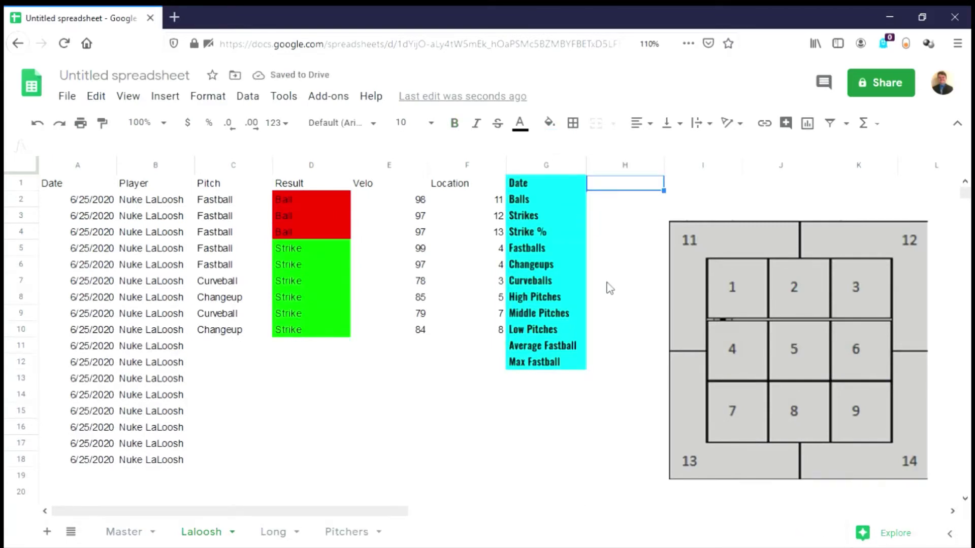
# On the Master sheet, change the date in A11 to =DATE(2020,6,26) and fill it down to A18.
pyautogui.click(135, 533)
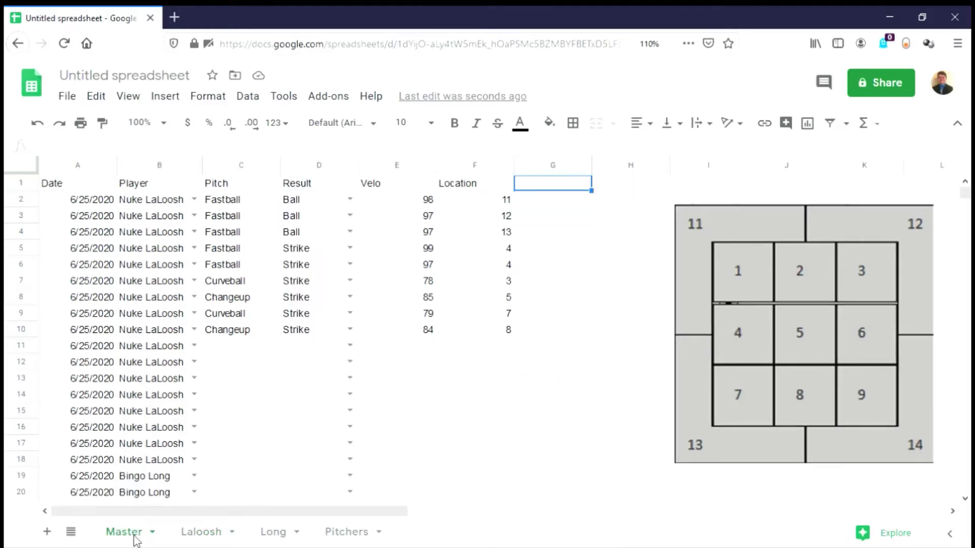
pyautogui.click(103, 351)
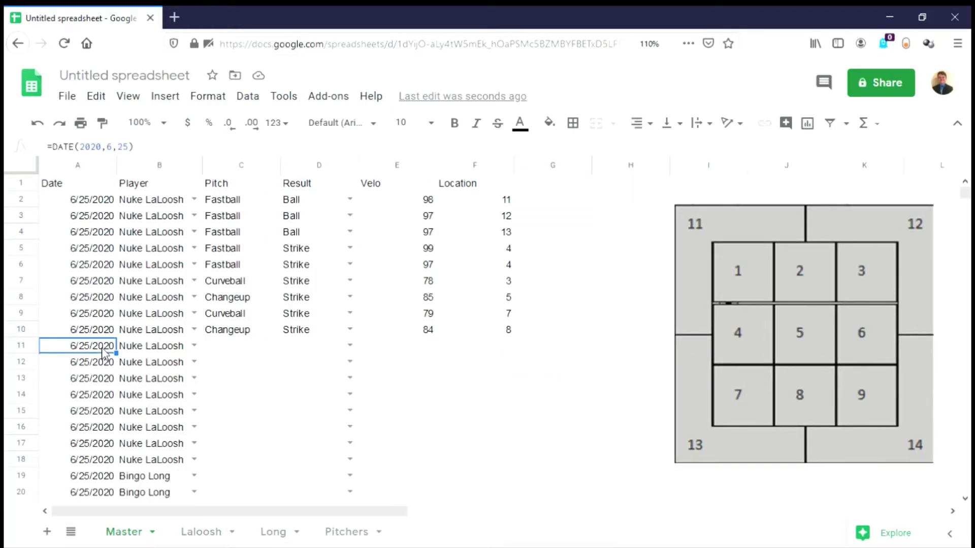
pyautogui.click(135, 157)
pyautogui.press('BackSpace')
pyautogui.write('6')
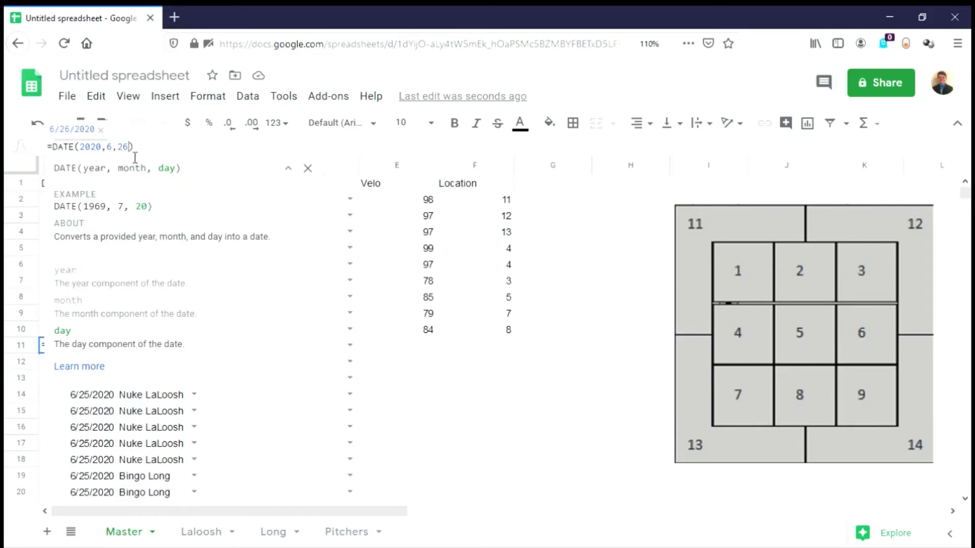
pyautogui.press('Return')
pyautogui.click(110, 349)
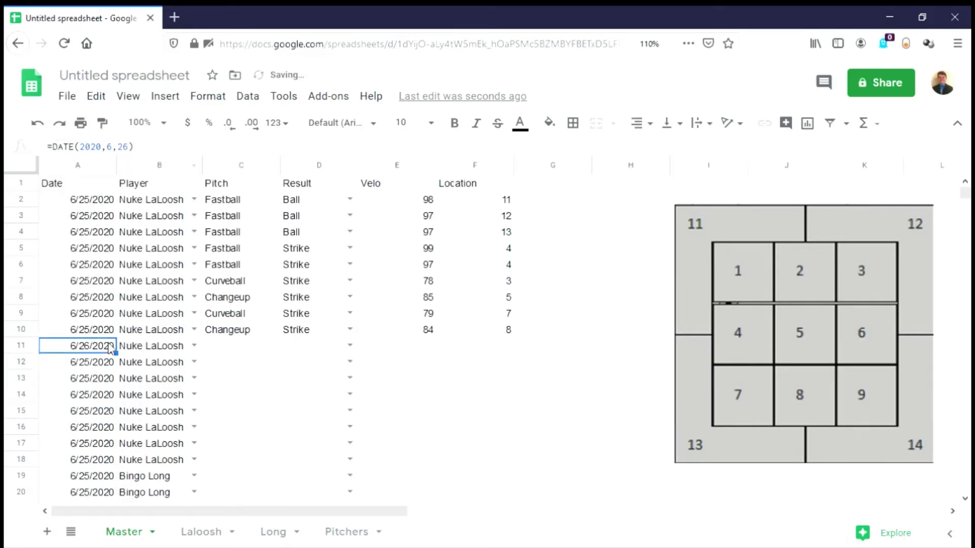
pyautogui.moveTo(113, 350); pyautogui.dragTo(115, 464)
# Enter the pitch types Fastball, Fastball, Curveball and Curveball in C11:C14.
pyautogui.click(226, 352)
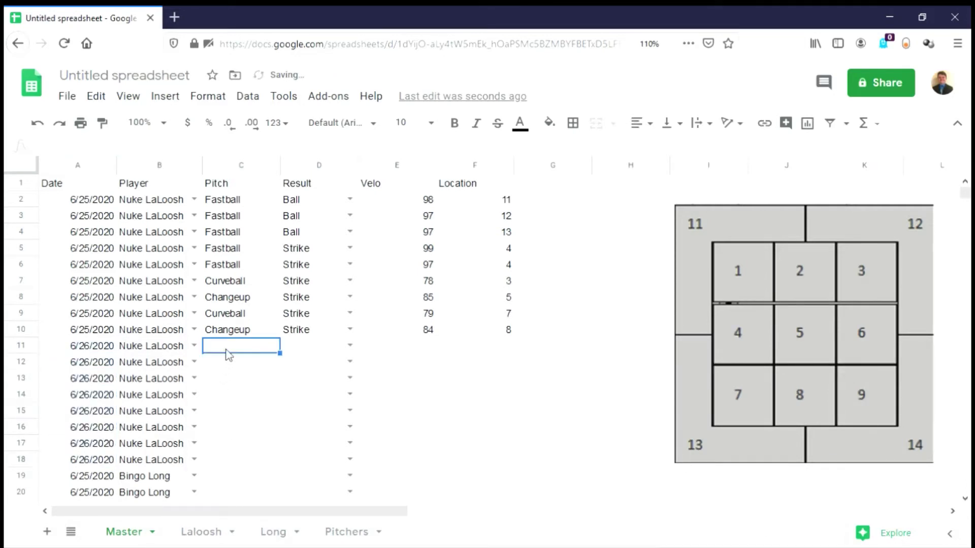
pyautogui.write('Fas')
pyautogui.press('Return')
pyautogui.write('F')
pyautogui.press('Return')
pyautogui.write('Cur')
pyautogui.press('Return')
pyautogui.write('C')
pyautogui.press('Return')
pyautogui.press('Up')
pyautogui.write('Cu')
pyautogui.press('Return')
# Enter the pitch types Changeup, Changeup, Fastball and Fastball in C15:C18.
pyautogui.write('Ch')
pyautogui.press('Return')
pyautogui.write('Ch')
pyautogui.press('Return')
pyautogui.write('f')
pyautogui.press('Return')
pyautogui.write('f')
pyautogui.press('Return')
# Set the result in D11 to Strike and fill it down to D13.
pyautogui.click(333, 351)
pyautogui.click(349, 347)
pyautogui.click(334, 389)
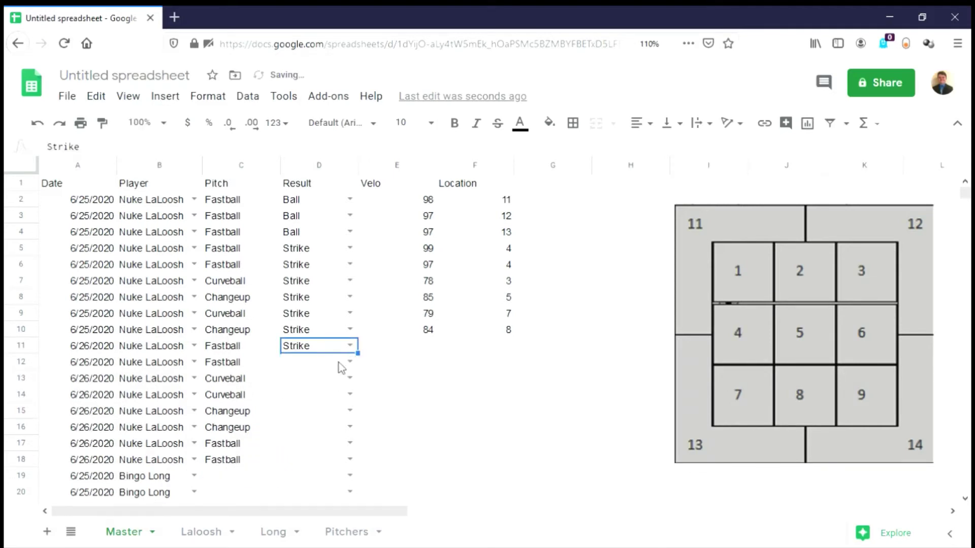
pyautogui.moveTo(358, 354); pyautogui.dragTo(366, 381)
# Set the results in D14 and D15 to Ball.
pyautogui.click(320, 396)
pyautogui.write('B')
pyautogui.click(326, 411)
pyautogui.click(322, 410)
pyautogui.write('B')
pyautogui.click(315, 393)
# Set the result in D16 to Strike and fill it down to D18.
pyautogui.click(312, 428)
pyautogui.write('S')
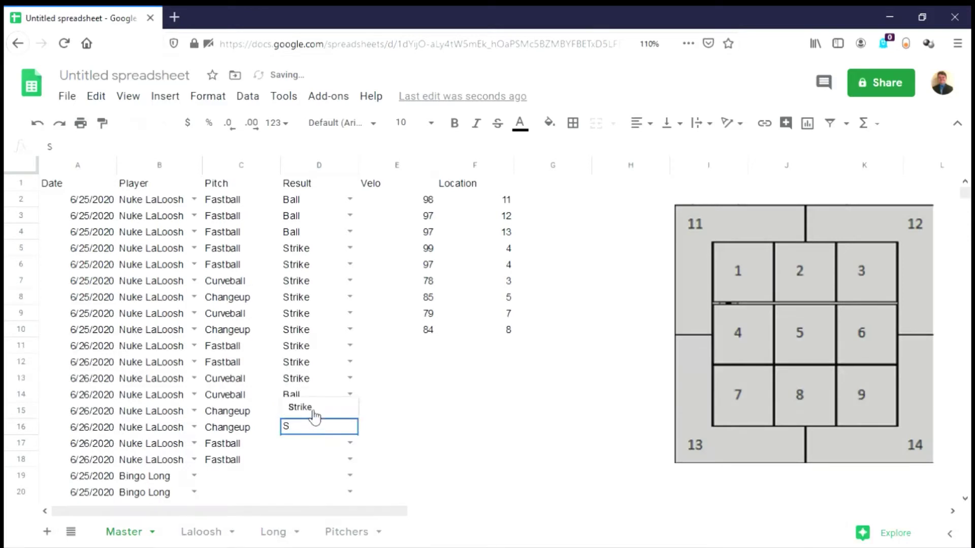
pyautogui.click(315, 408)
pyautogui.moveTo(368, 443); pyautogui.dragTo(370, 467)
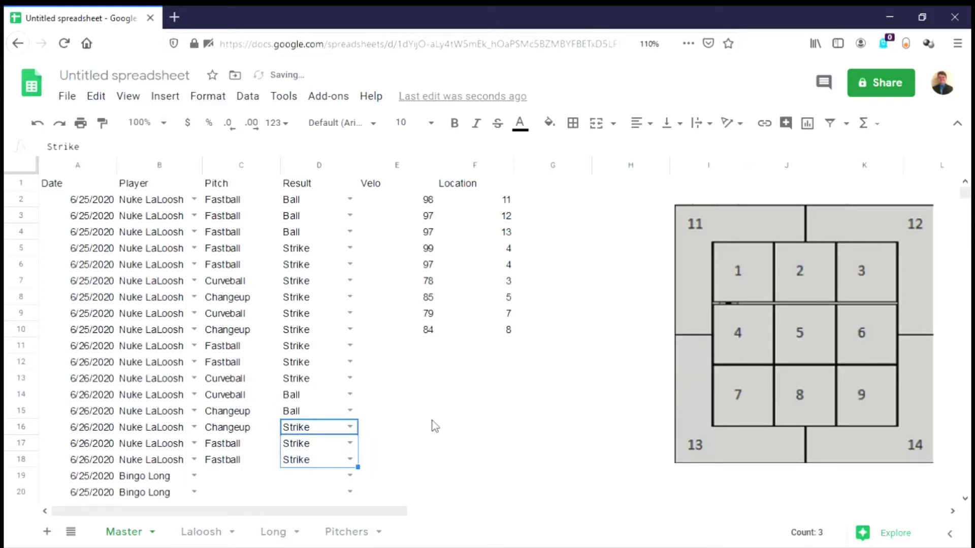
# Enter the velocities 97, 97, 79 and 79 in E11:E14.
pyautogui.click(426, 350)
pyautogui.write('97')
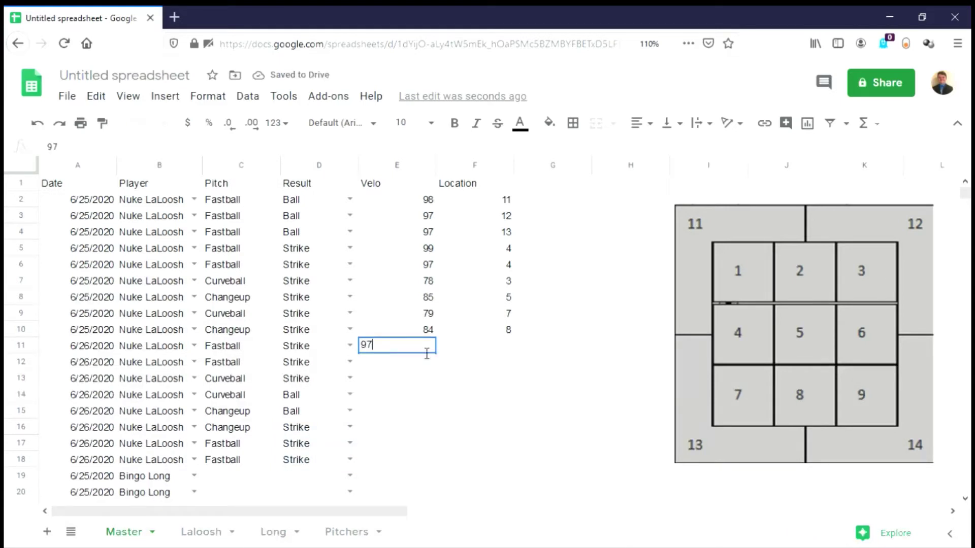
pyautogui.press('Return')
pyautogui.write('97')
pyautogui.press('Return')
pyautogui.write('79')
pyautogui.press('Return')
pyautogui.write('79')
pyautogui.press('Return')
# Enter the velocities 86, 86, 98 and 99 in E15:E18.
pyautogui.write('86')
pyautogui.press('Return')
pyautogui.write('86')
pyautogui.press('Return')
pyautogui.write('98')
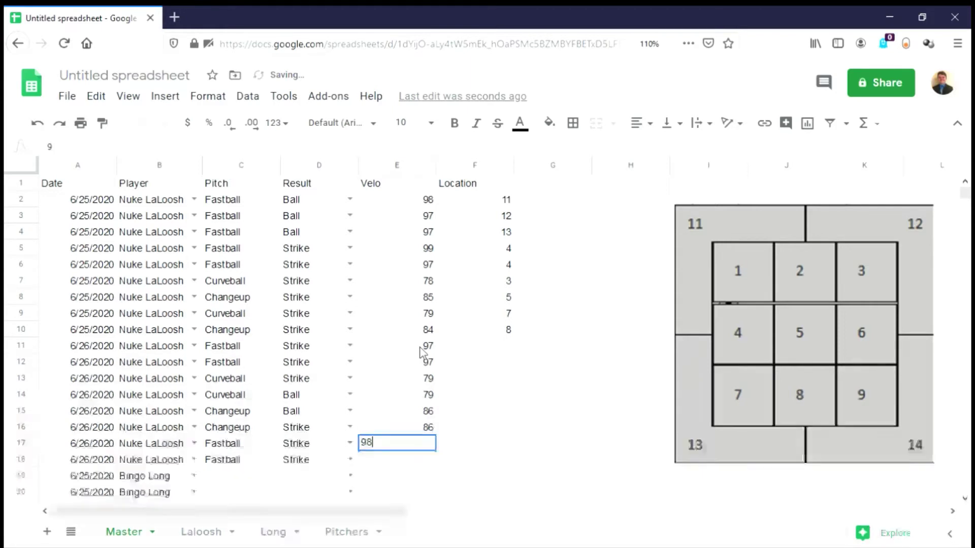
pyautogui.press('Return')
pyautogui.write('99')
pyautogui.press('Return')
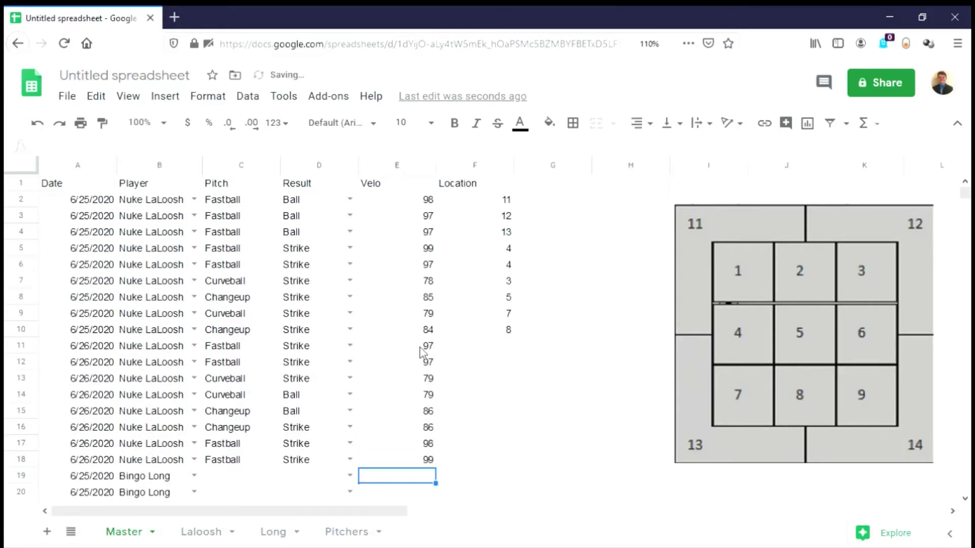
# Enter the pitch locations 4, 5, 6 and 13 in F11:F14.
pyautogui.click(492, 345)
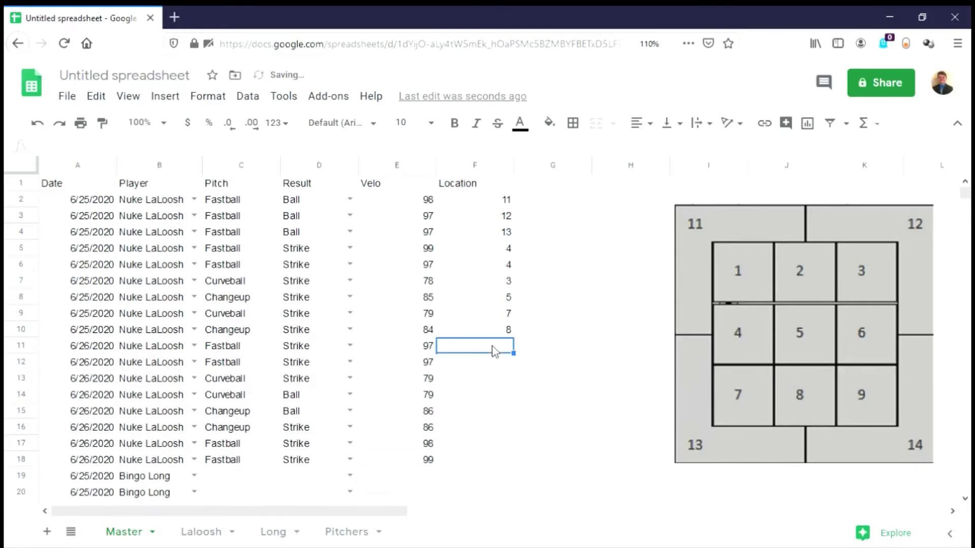
pyautogui.write('4')
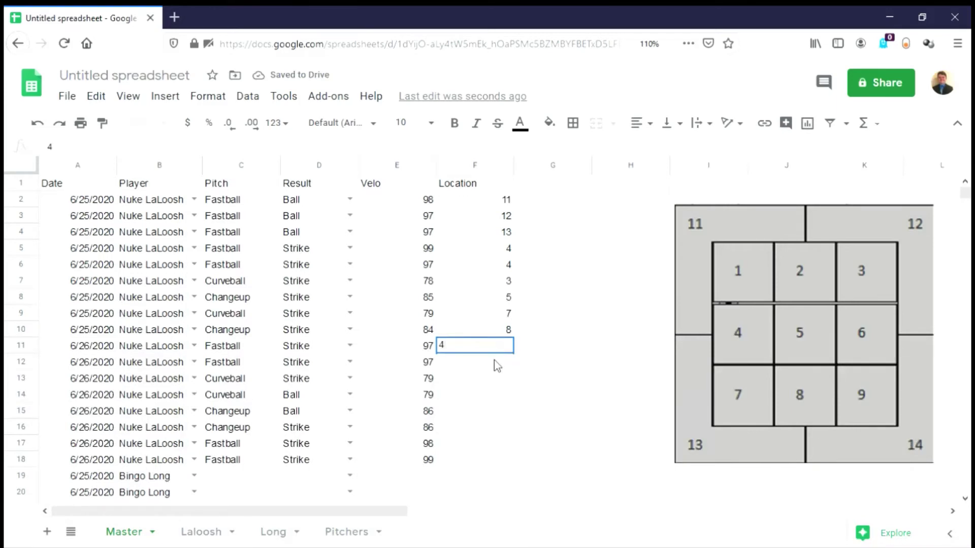
pyautogui.press('Return')
pyautogui.write('5')
pyautogui.press('Return')
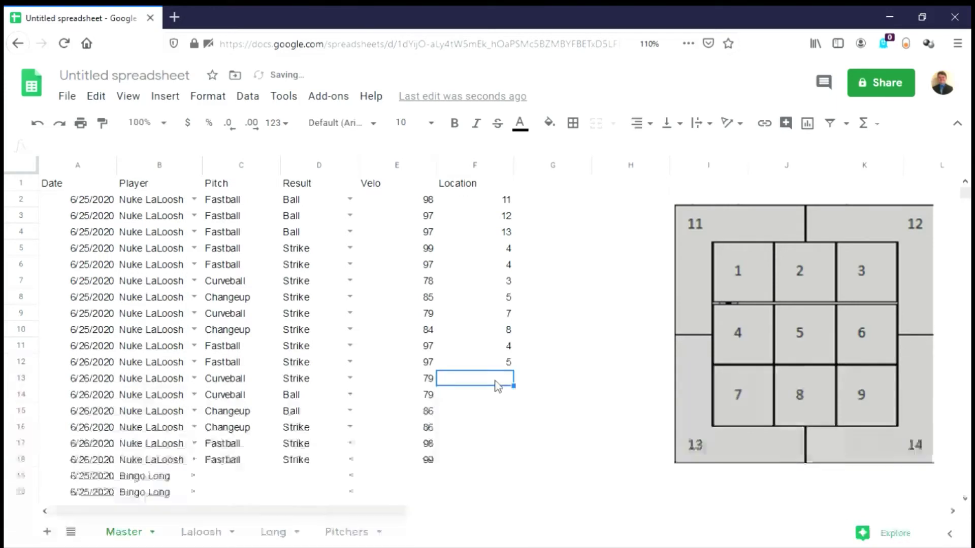
pyautogui.write('6')
pyautogui.press('Return')
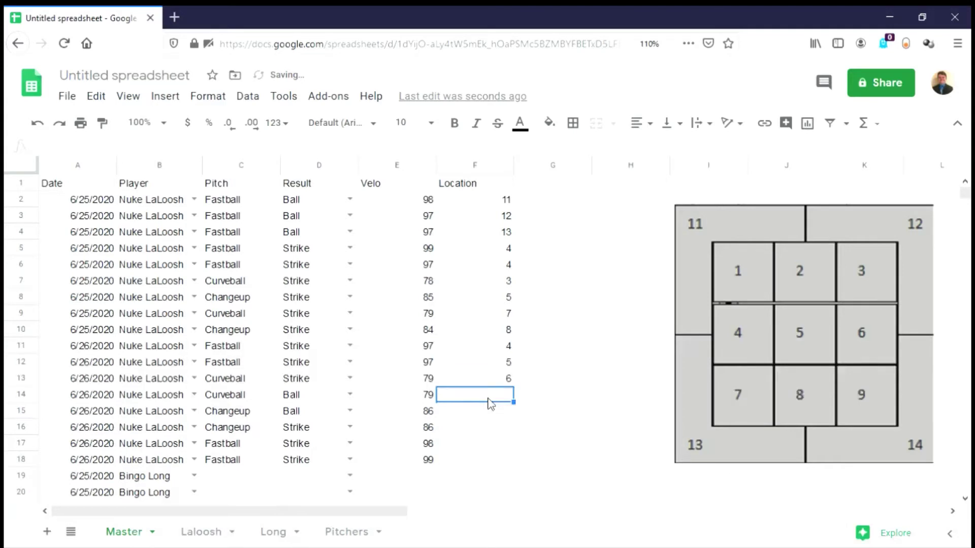
pyautogui.write('13')
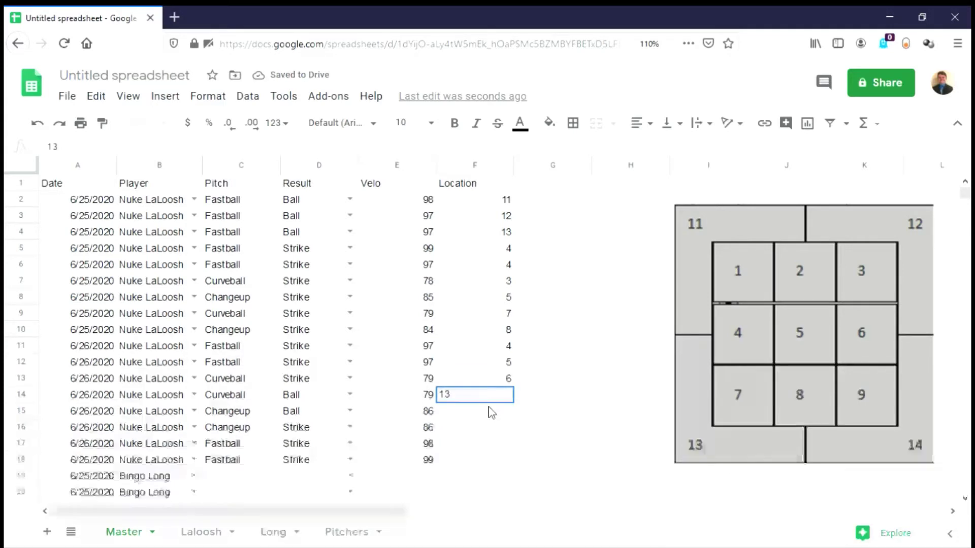
pyautogui.press('Return')
# Enter the pitch locations 13, 7, 8 and 9 in F15:F18.
pyautogui.write('1')
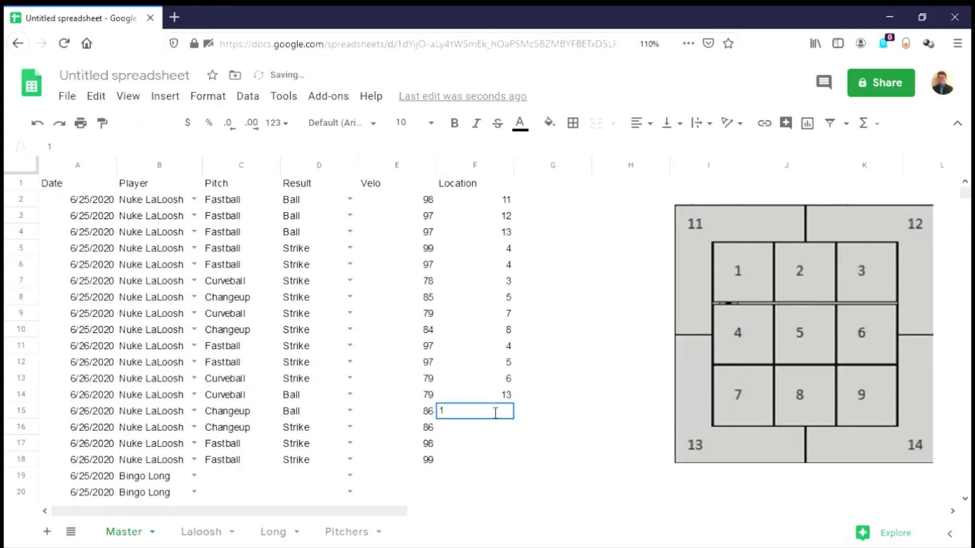
pyautogui.write('3')
pyautogui.press('Return')
pyautogui.write('7')
pyautogui.press('Return')
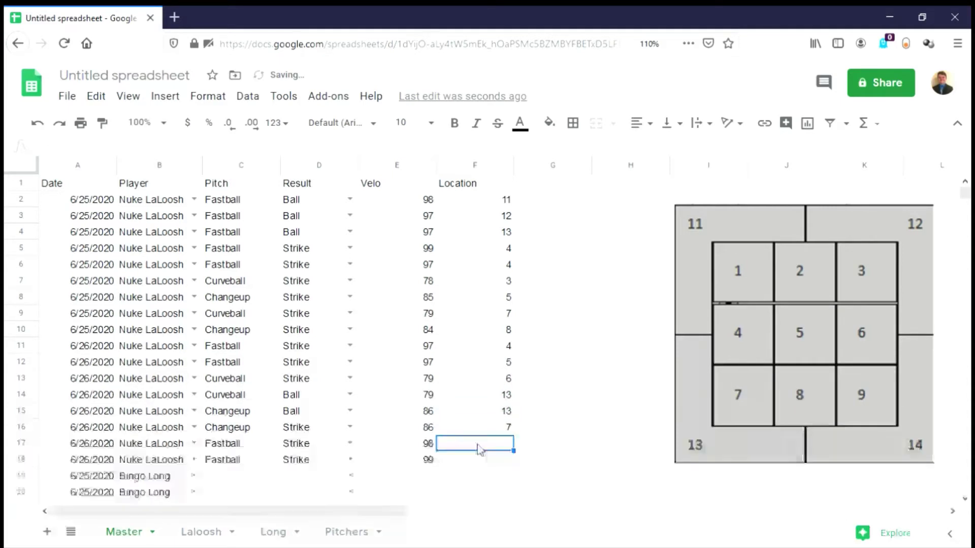
pyautogui.write('8')
pyautogui.press('Return')
pyautogui.write('9')
pyautogui.click(459, 412)
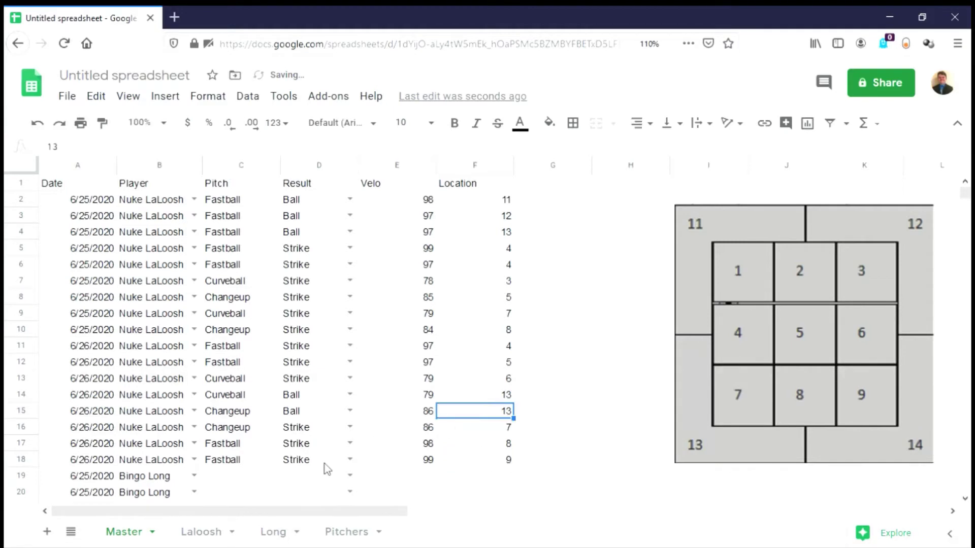
# On the Laloosh sheet, add data validation to H1 that requires a valid date and rejects invalid input.
pyautogui.click(230, 534)
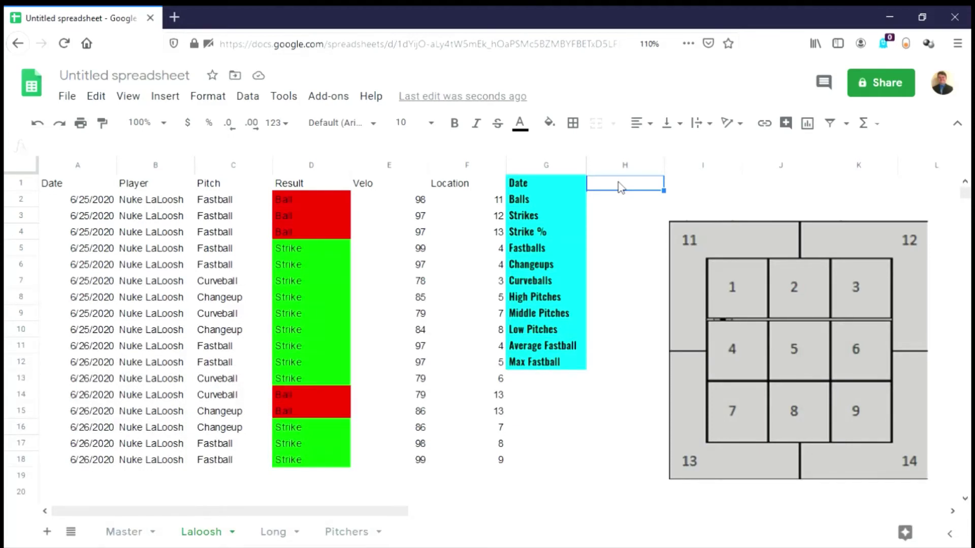
pyautogui.write('=')
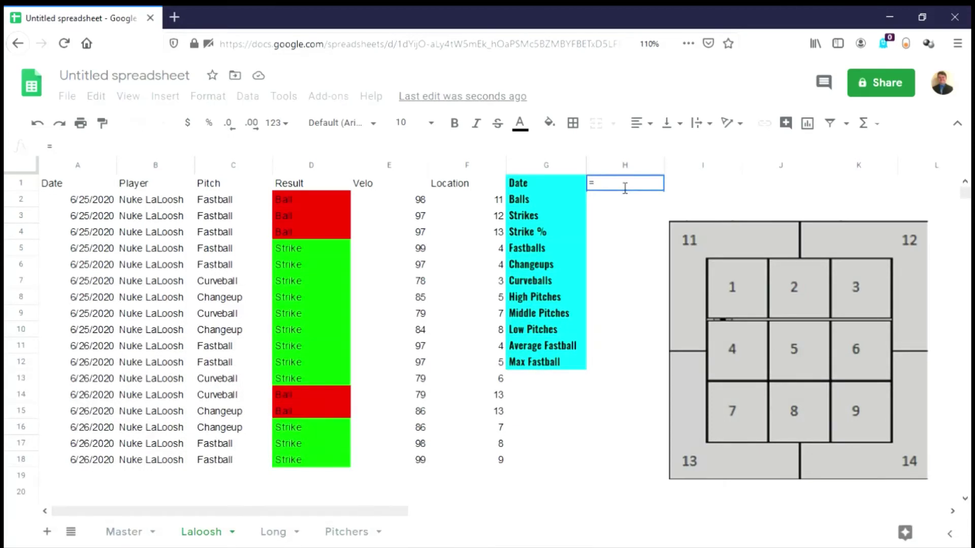
pyautogui.press('Escape')
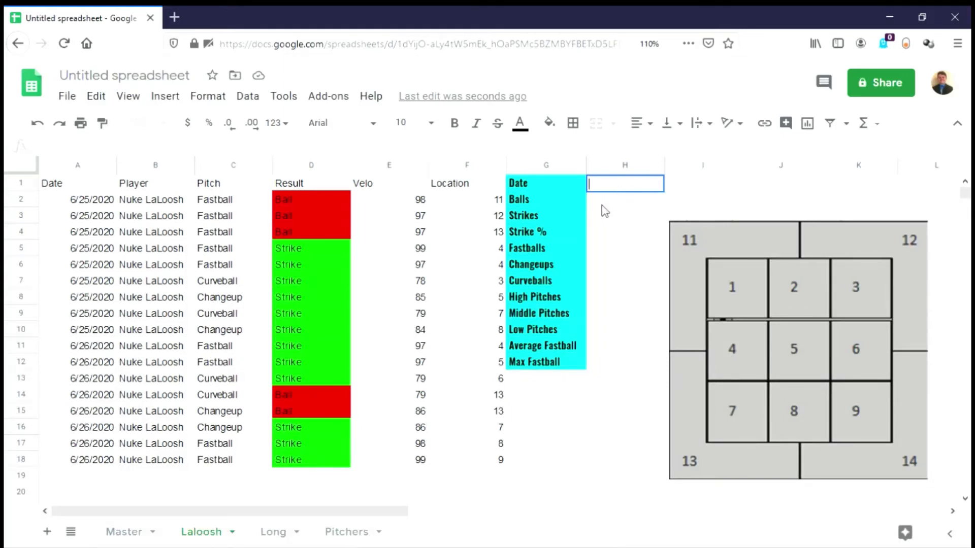
pyautogui.rightClick(605, 189)
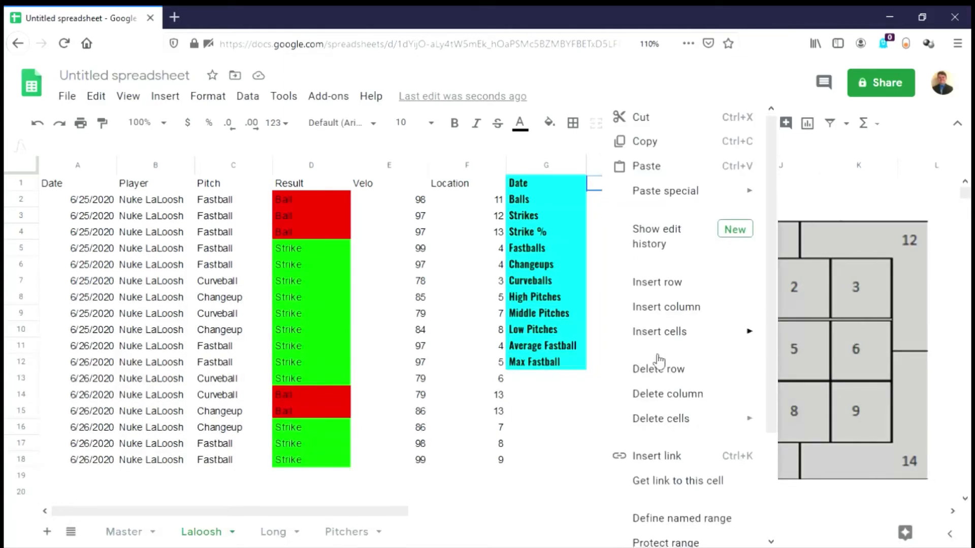
pyautogui.scroll(-3, 655, 356)
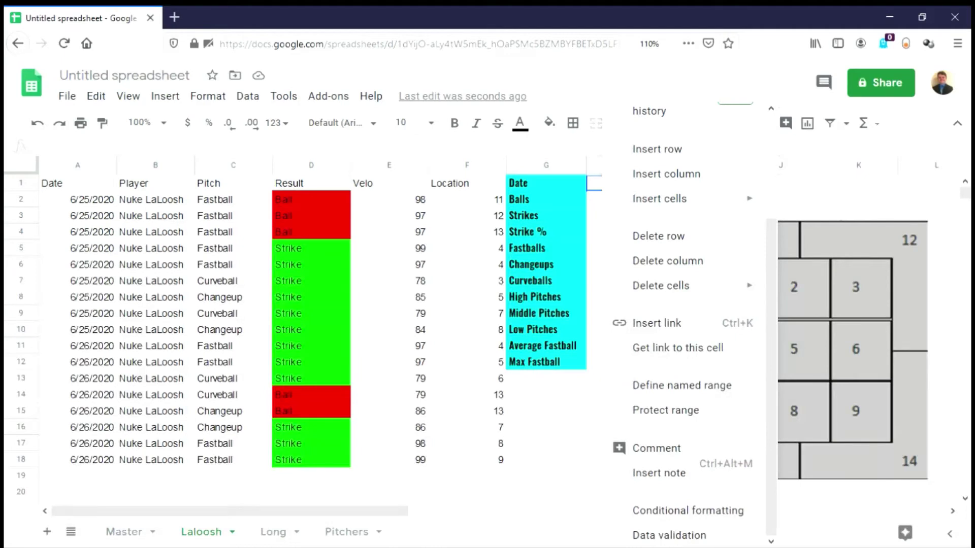
pyautogui.click(666, 535)
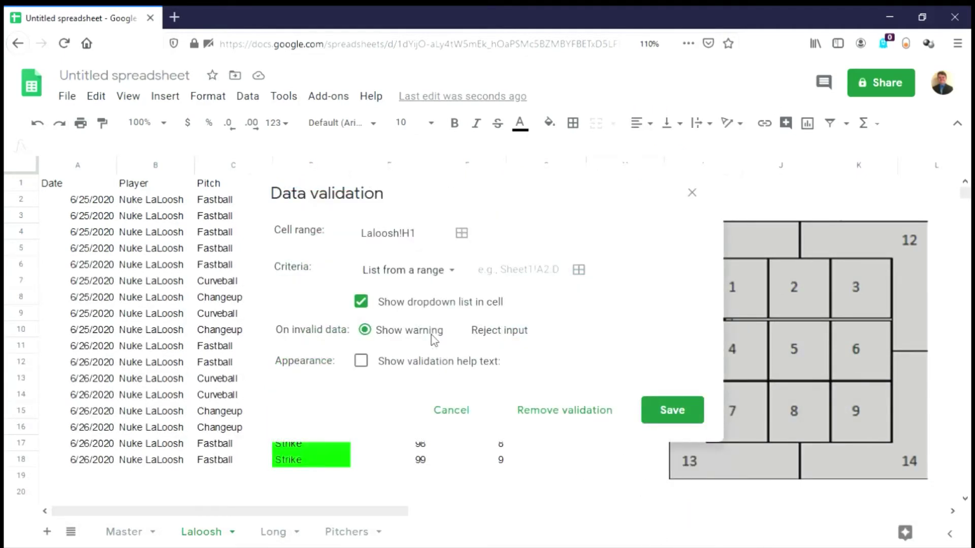
pyautogui.click(416, 273)
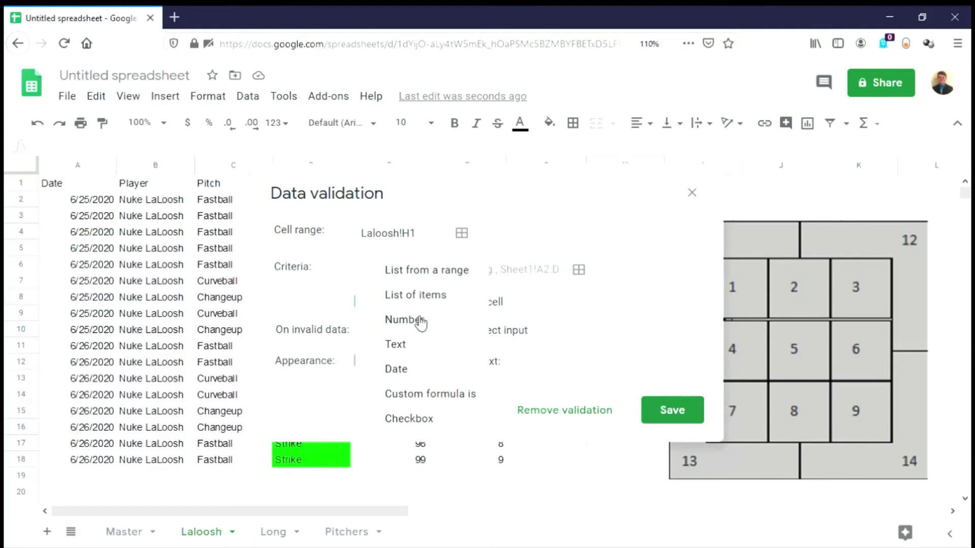
pyautogui.click(401, 369)
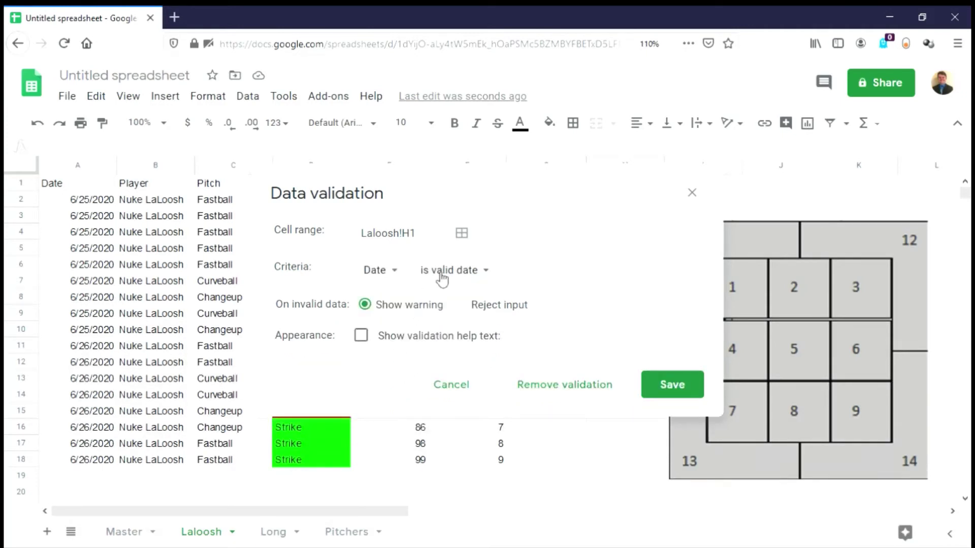
pyautogui.click(460, 304)
pyautogui.click(670, 385)
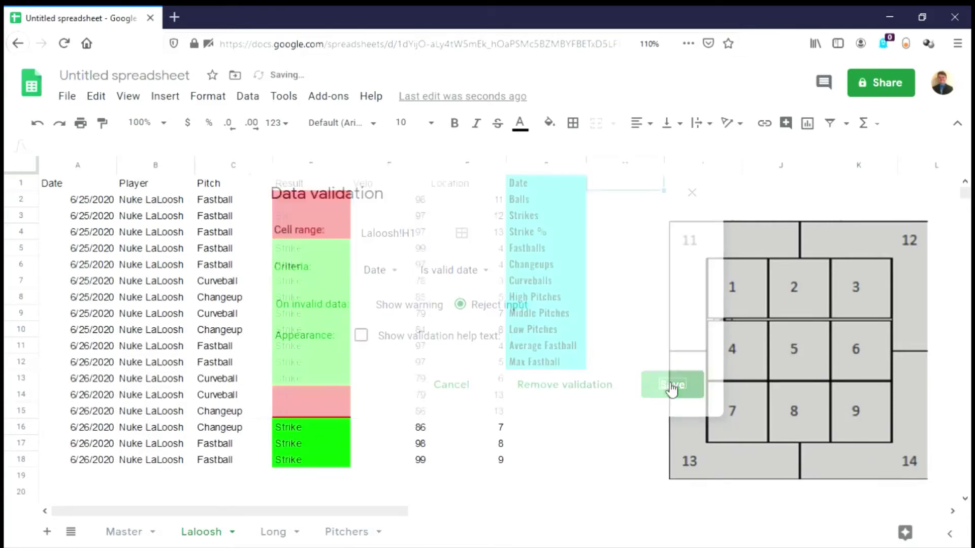
# Check the date picker in H1 and leave it without choosing a date.
pyautogui.doubleClick(617, 188)
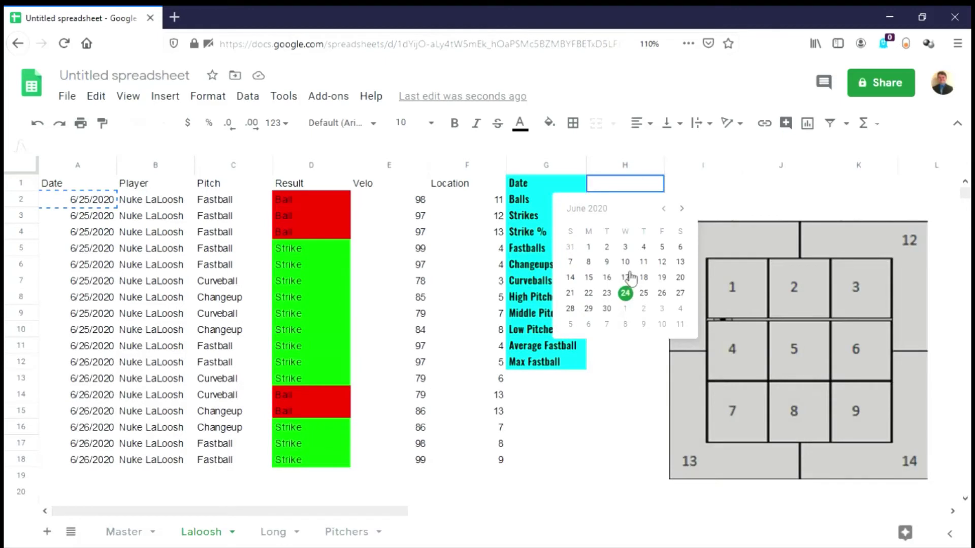
pyautogui.click(713, 189)
pyautogui.click(629, 203)
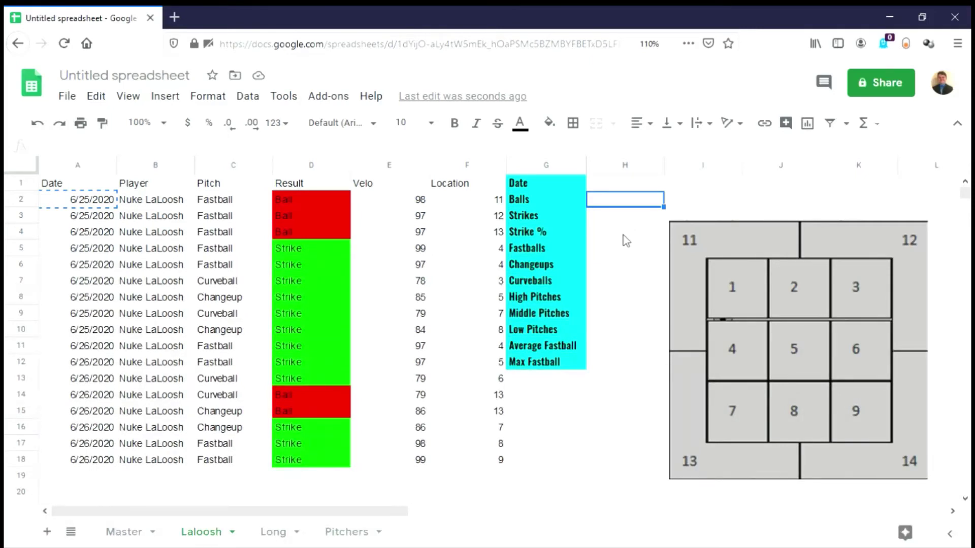
# Count all balls in H2 with the formula =COUNTIF($D$2:$D,"Ball").
pyautogui.write('=count')
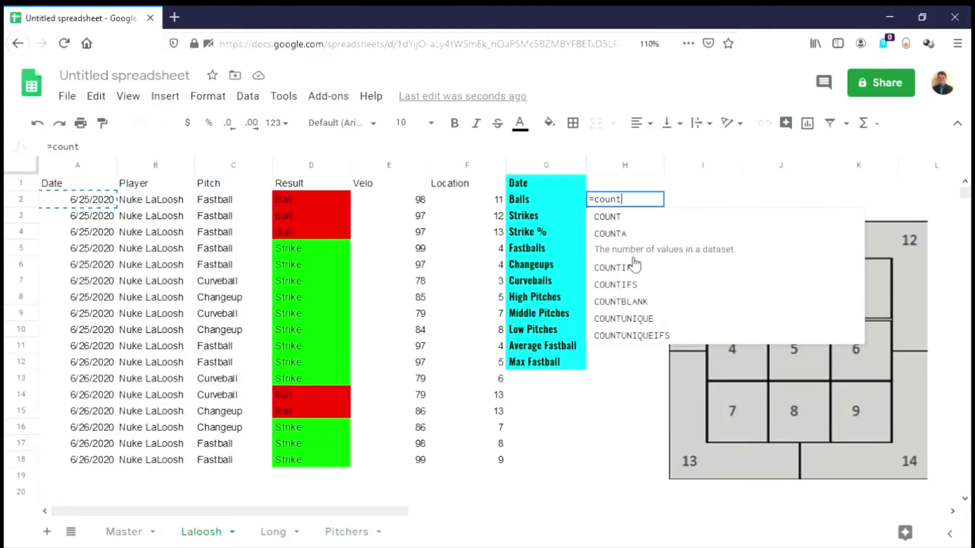
pyautogui.click(632, 253)
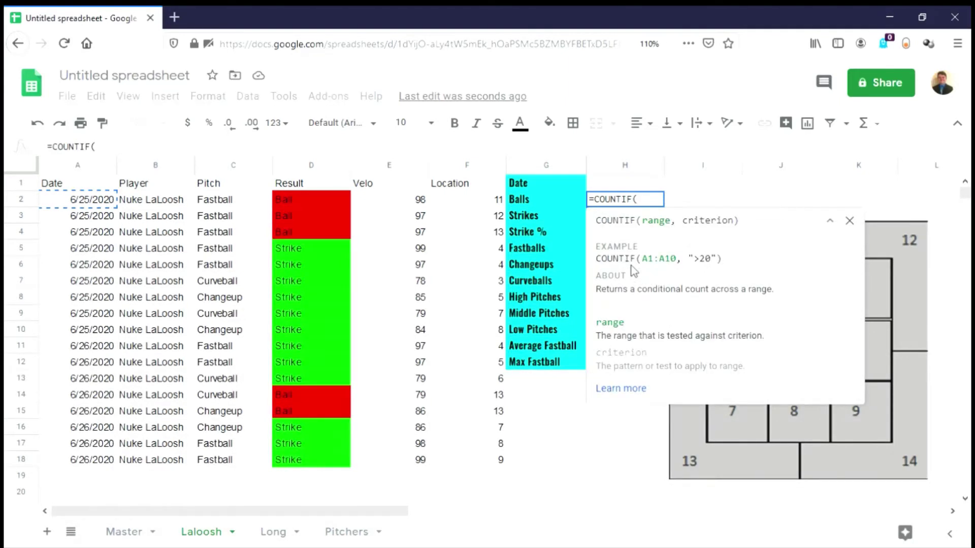
pyautogui.write('$D')
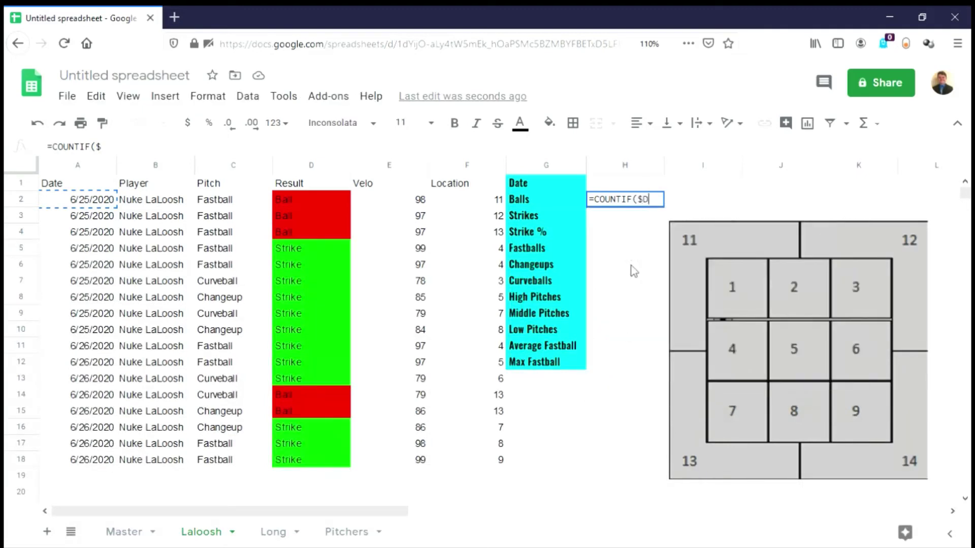
pyautogui.write(':')
pyautogui.press('BackSpace')
pyautogui.write('$2:$D')
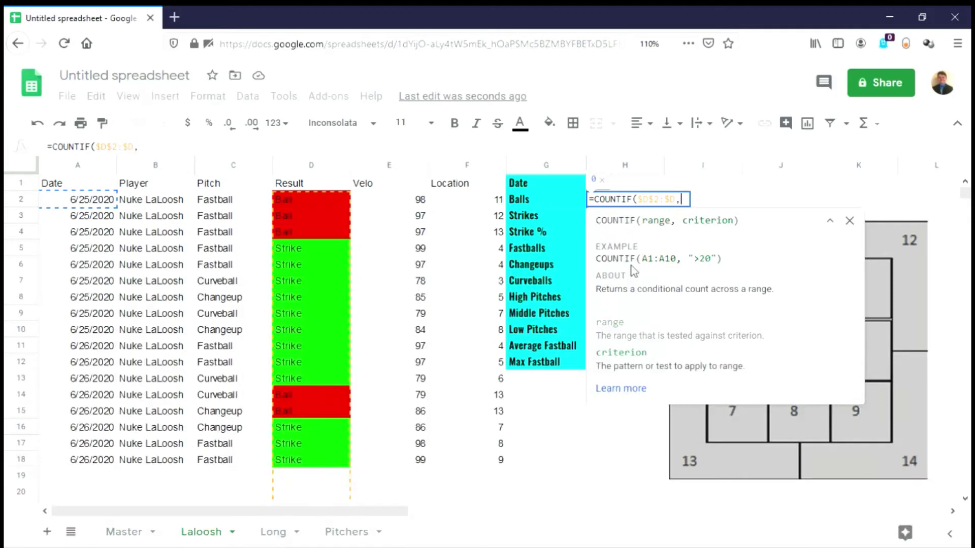
pyautogui.write(',"Ball')
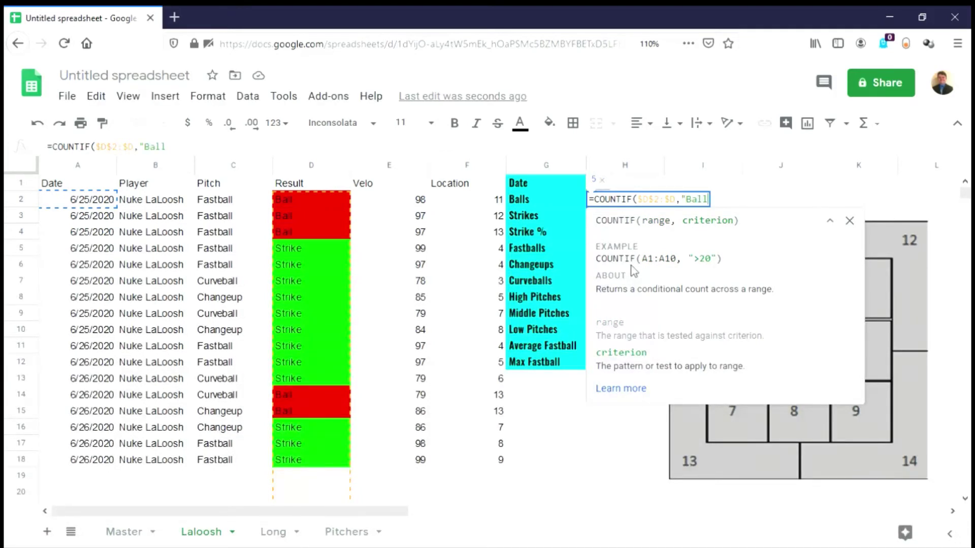
pyautogui.write('")')
pyautogui.press('Return')
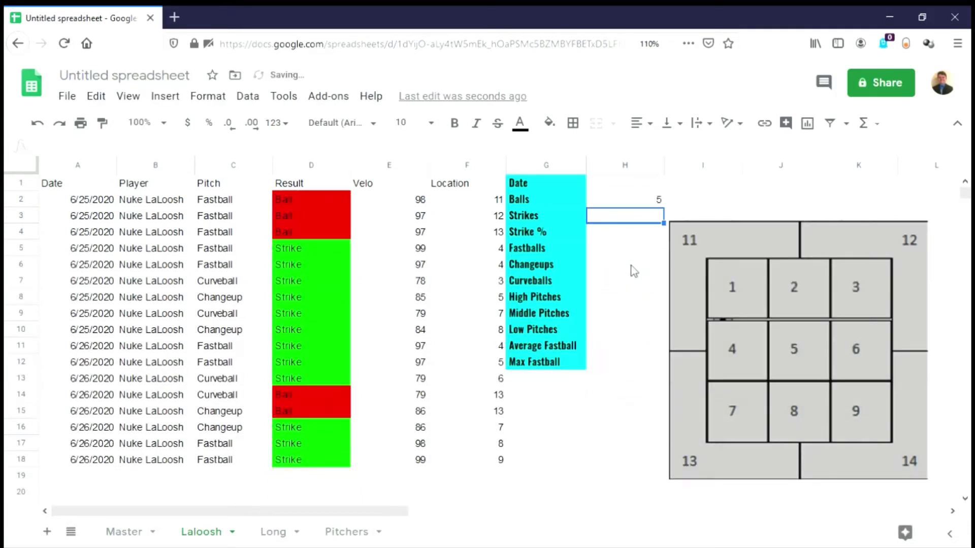
# Copy the Balls formula from H2 to H3 and change its criterion to "Strike".
pyautogui.click(629, 202)
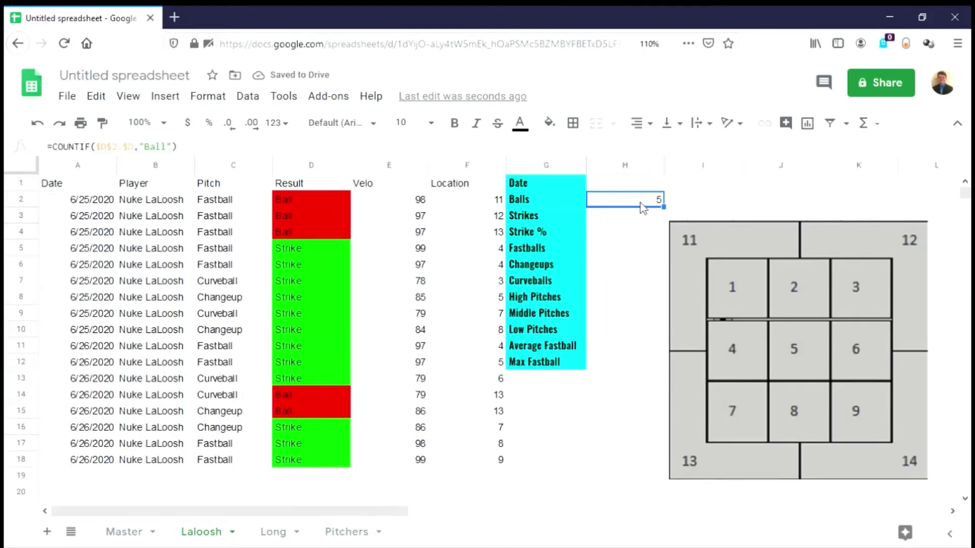
pyautogui.moveTo(672, 215); pyautogui.dragTo(669, 223)
pyautogui.click(631, 217)
pyautogui.click(193, 150)
pyautogui.doubleClick(153, 152)
pyautogui.write('Strike')
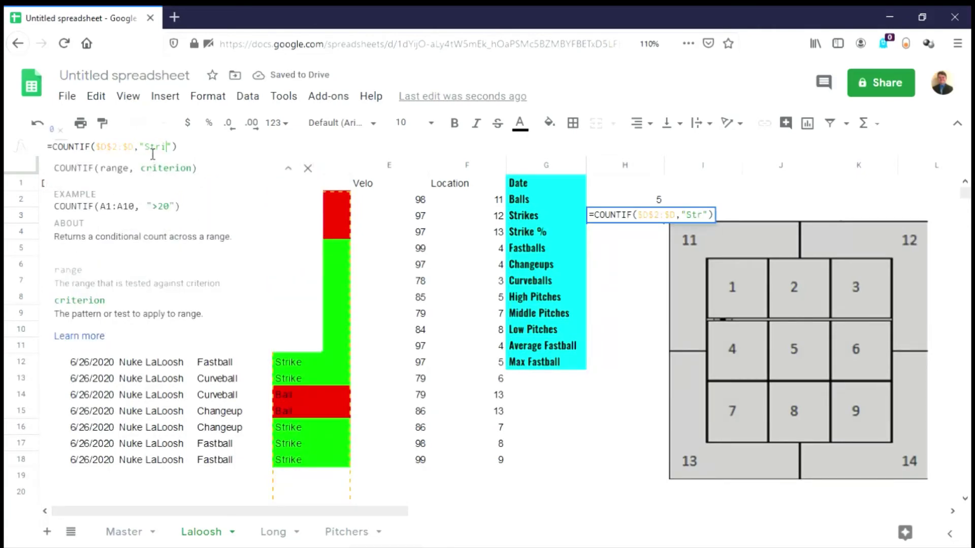
pyautogui.press('Return')
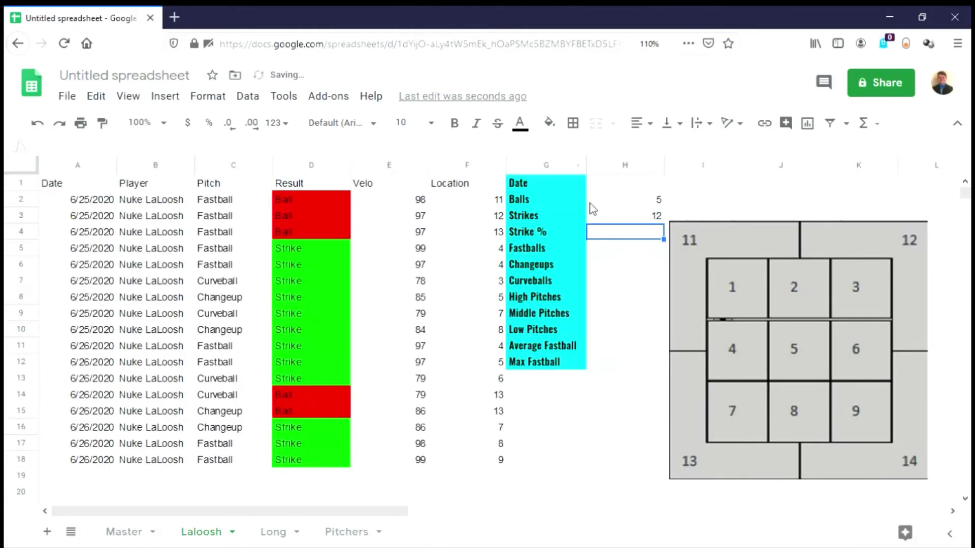
# Calculate the strike percentage in H4 with the formula =H3/(H3+H2).
pyautogui.write('=')
pyautogui.click(615, 216)
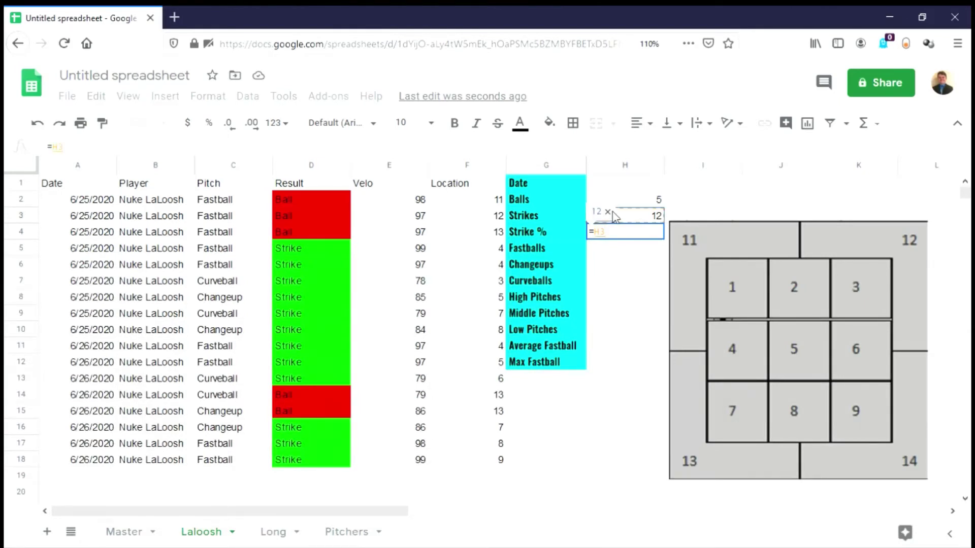
pyautogui.write('/(')
pyautogui.click(615, 217)
pyautogui.write('+')
pyautogui.click(632, 199)
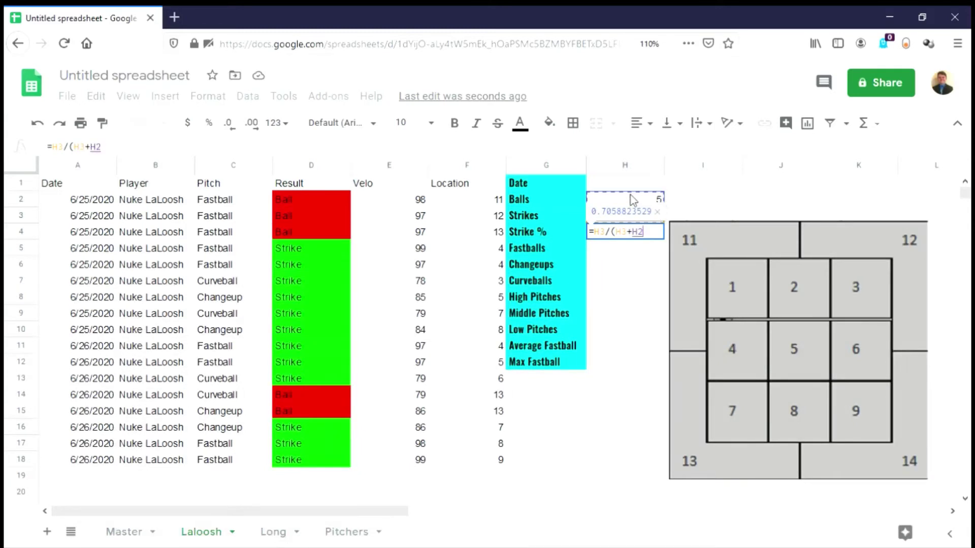
pyautogui.write(')')
pyautogui.press('Return')
# Format the strike percentage in H4 as a percentage with one decimal place.
pyautogui.click(643, 229)
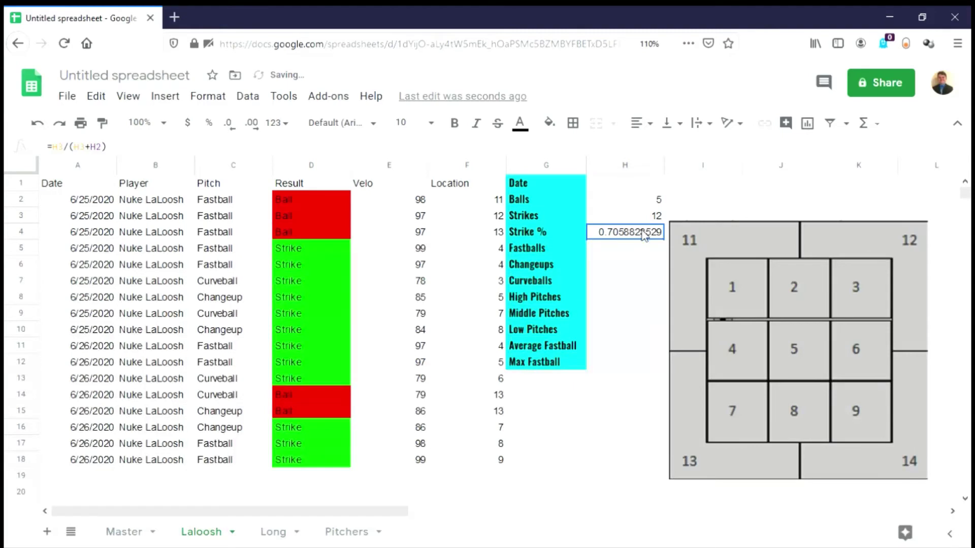
pyautogui.click(209, 131)
pyautogui.click(231, 132)
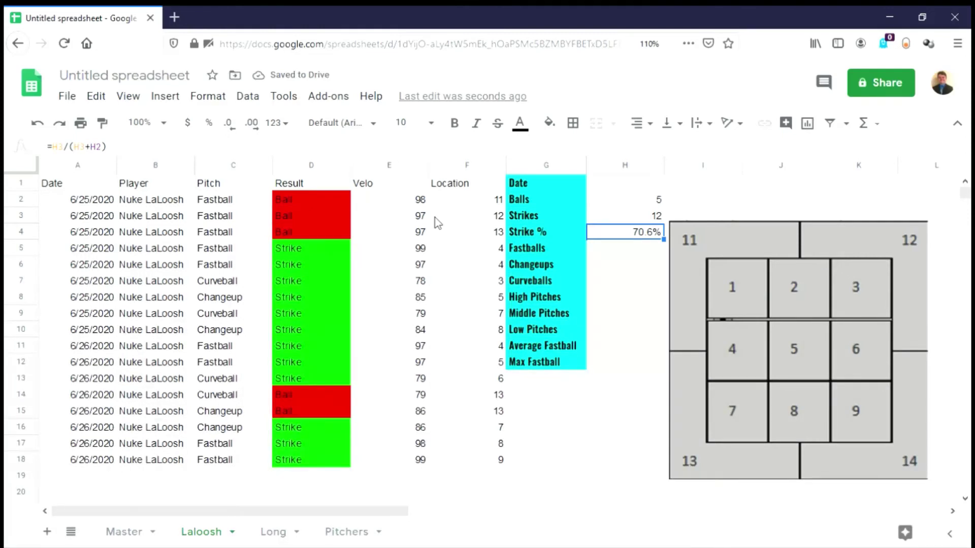
# Set the date in H1 to 2020-06-25 using its date picker.
pyautogui.click(602, 249)
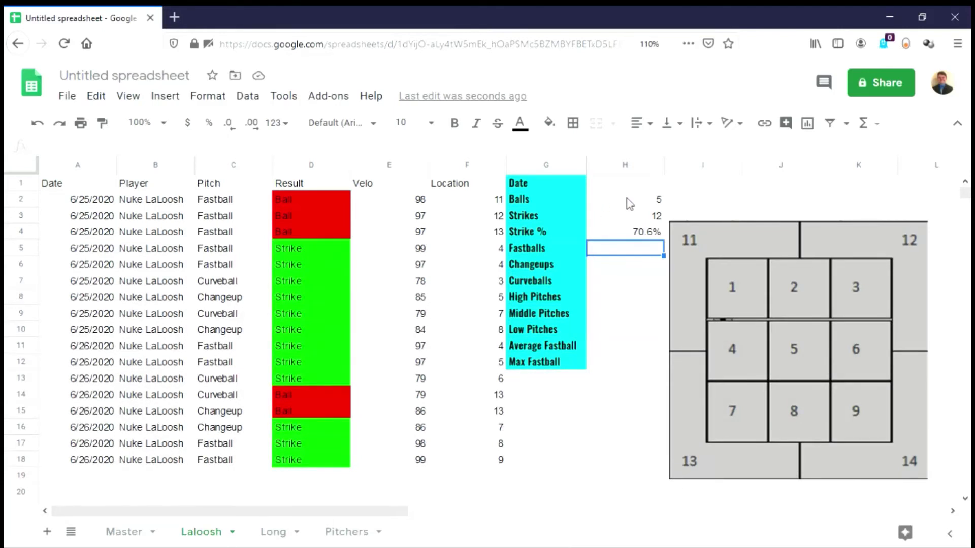
pyautogui.doubleClick(623, 184)
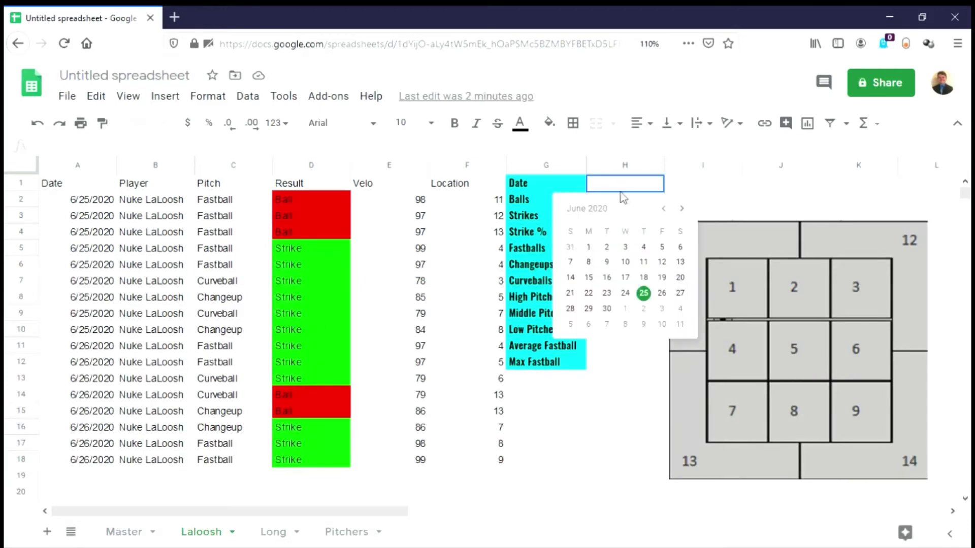
pyautogui.click(646, 299)
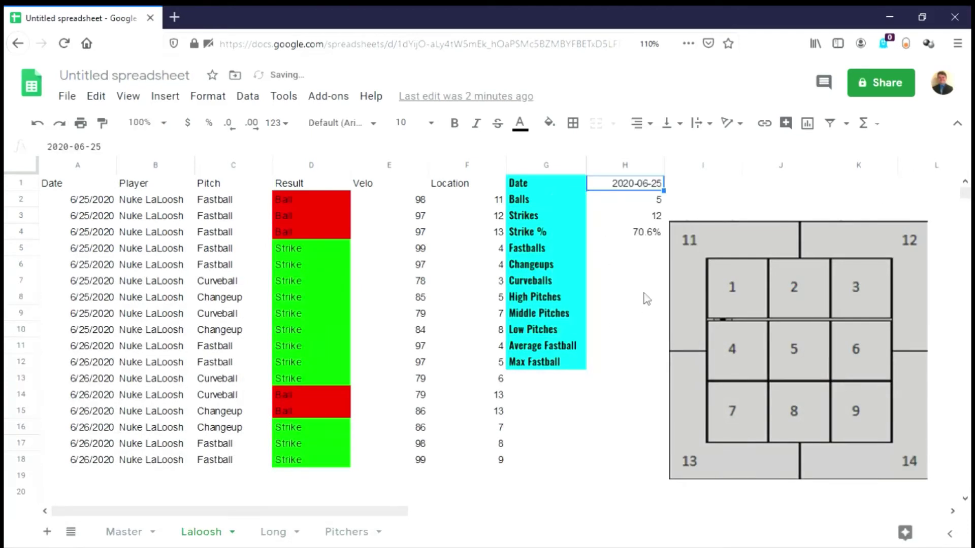
# Limit the Balls count in H2 to the H1 date by using filter($D$2:$D,$H$1=$A$2:$A) as its range, and change H1 to 2020-06-26.
pyautogui.click(604, 203)
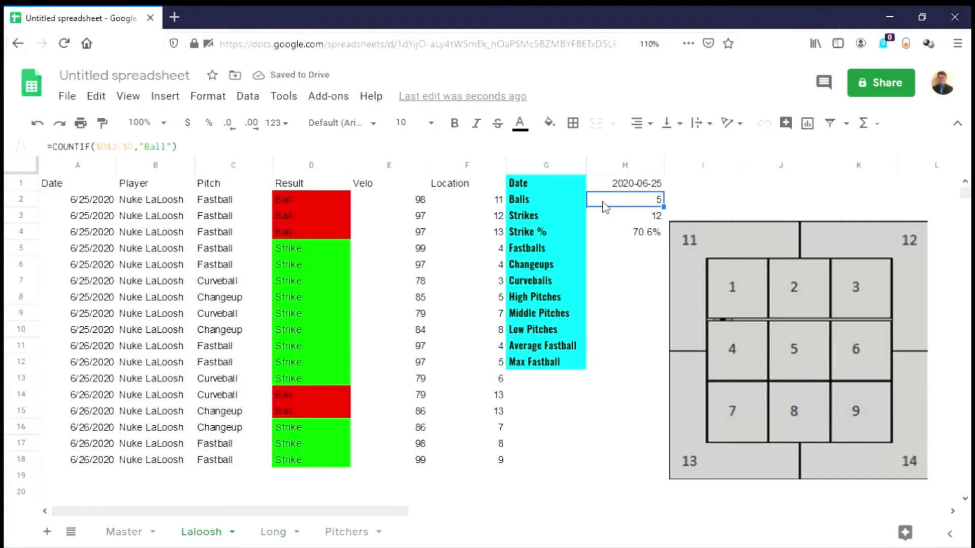
pyautogui.click(102, 150)
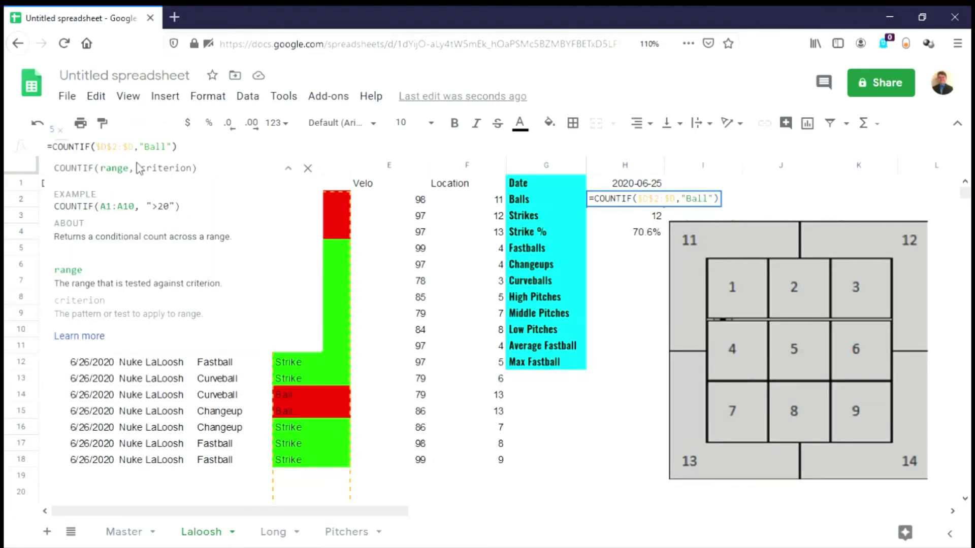
pyautogui.write('filter(')
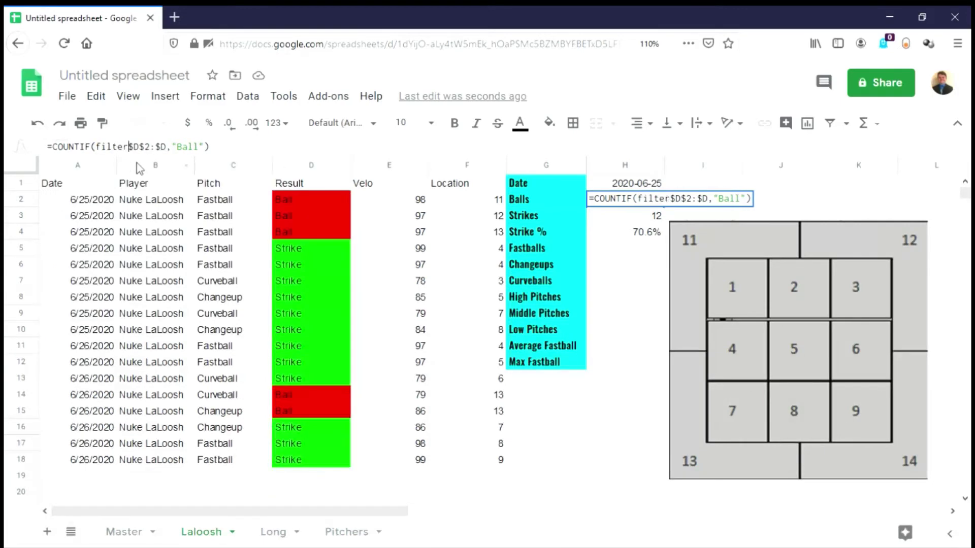
pyautogui.click(176, 149)
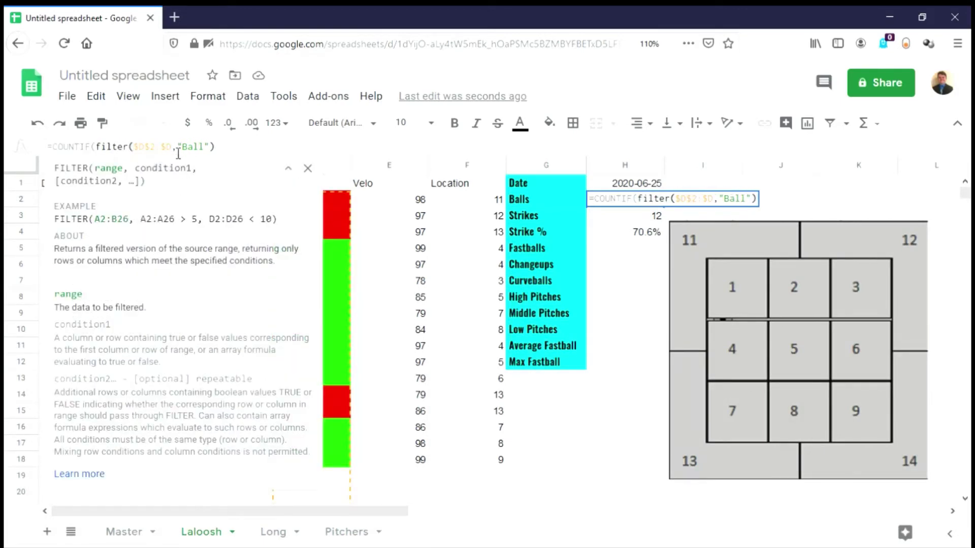
pyautogui.write(',')
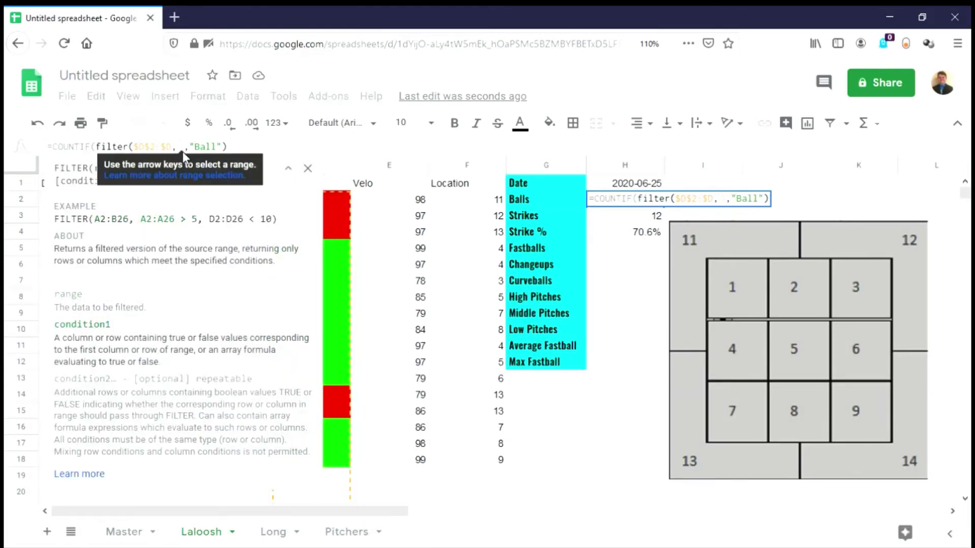
pyautogui.press('BackSpace')
pyautogui.write('$')
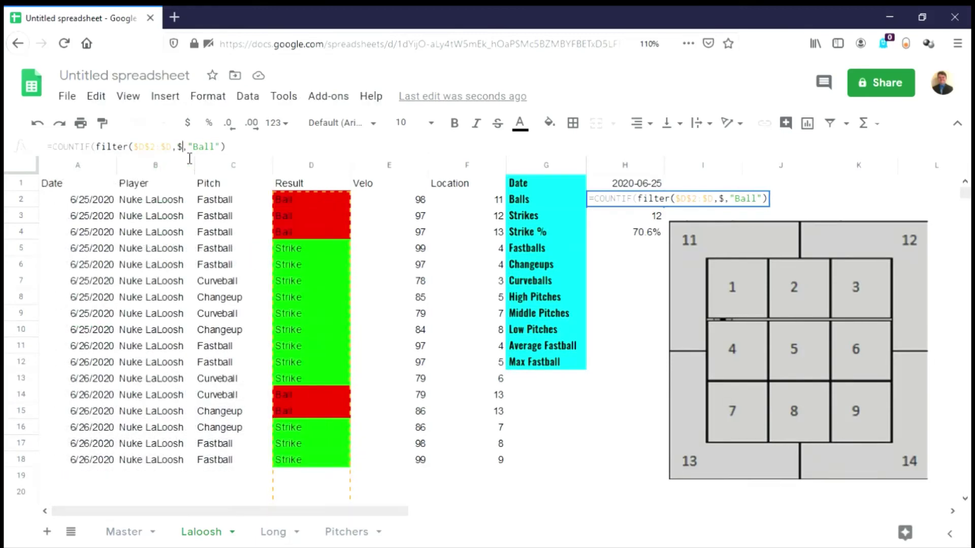
pyautogui.write('H$1')
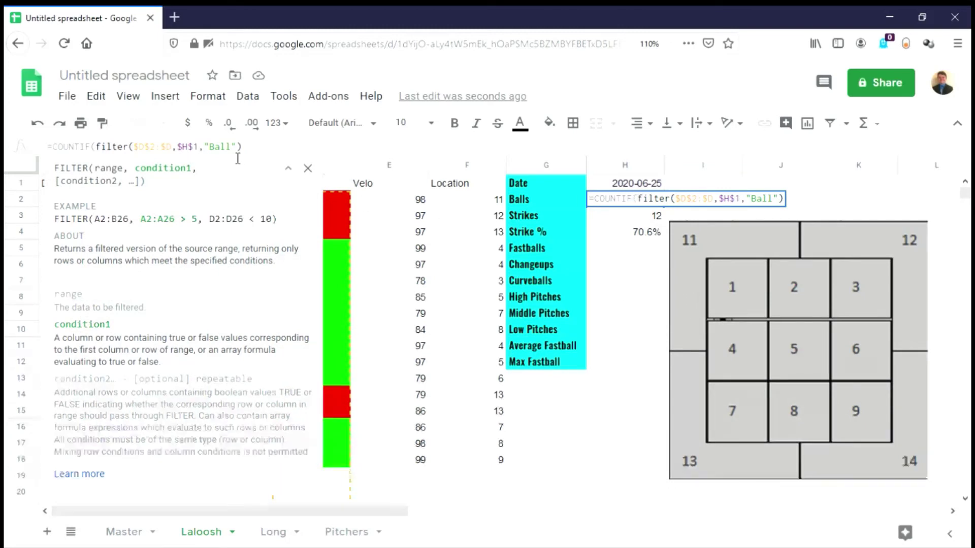
pyautogui.write('=$A')
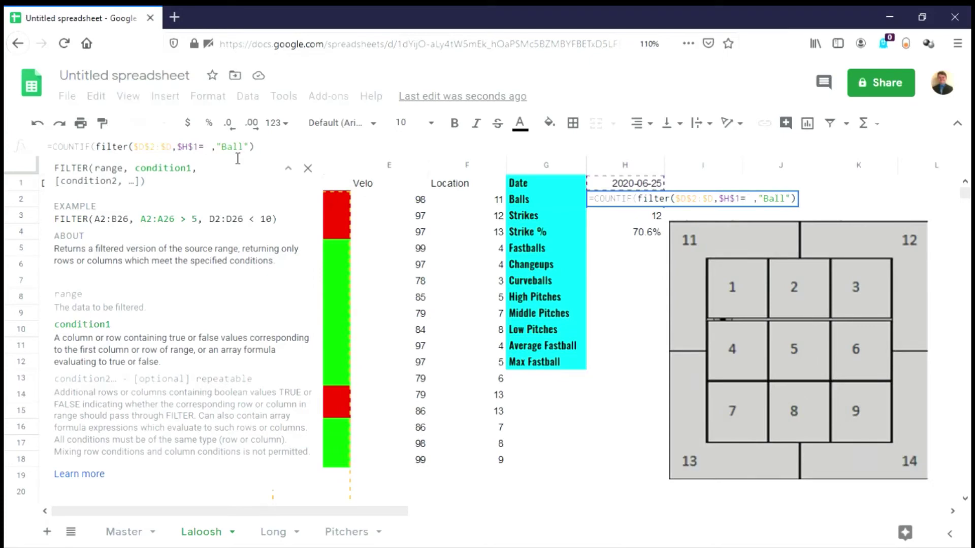
pyautogui.write('$2:$A')
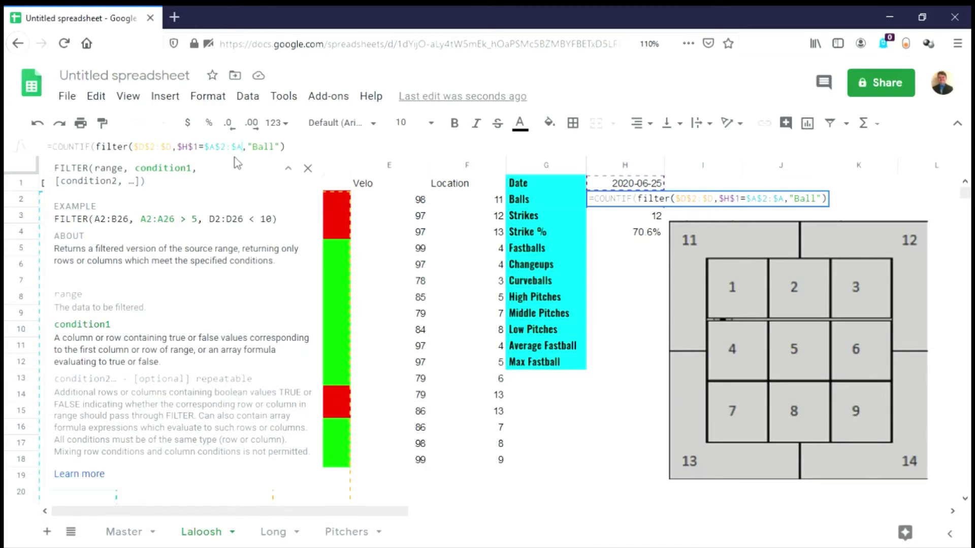
pyautogui.write(')')
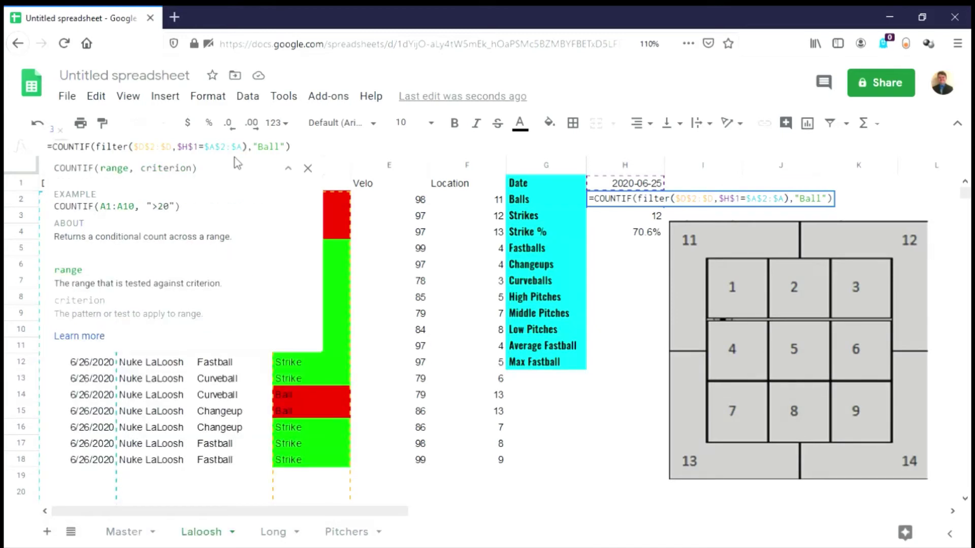
pyautogui.press('Return')
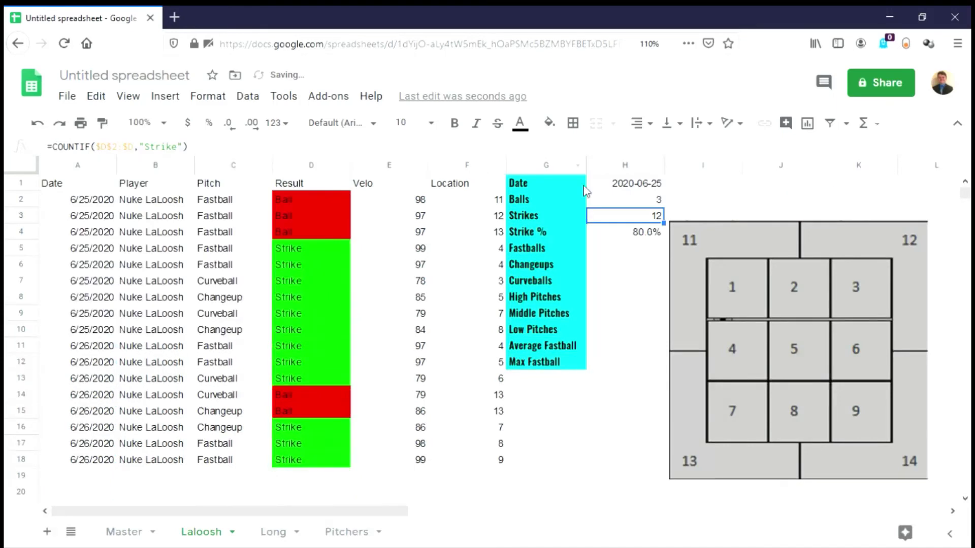
pyautogui.doubleClick(646, 185)
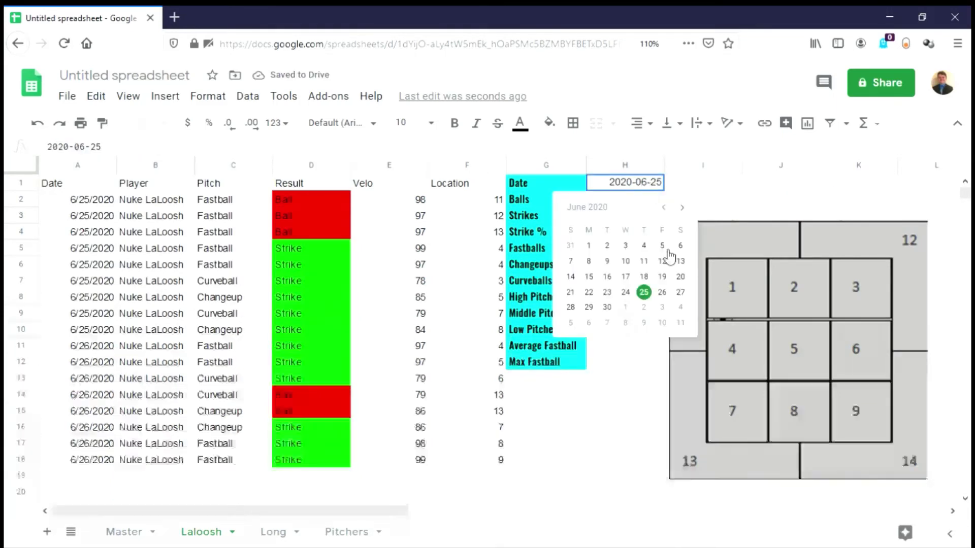
pyautogui.click(664, 293)
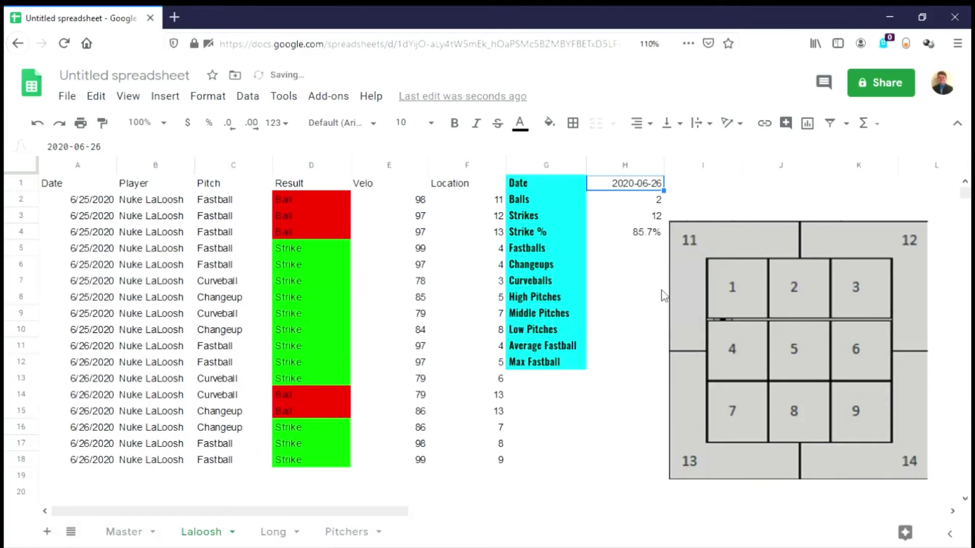
# Copy the date-filtered Balls formula from H2 to H3 and change its criterion to "Strike".
pyautogui.click(633, 204)
pyautogui.moveTo(663, 207); pyautogui.dragTo(663, 219)
pyautogui.click(639, 215)
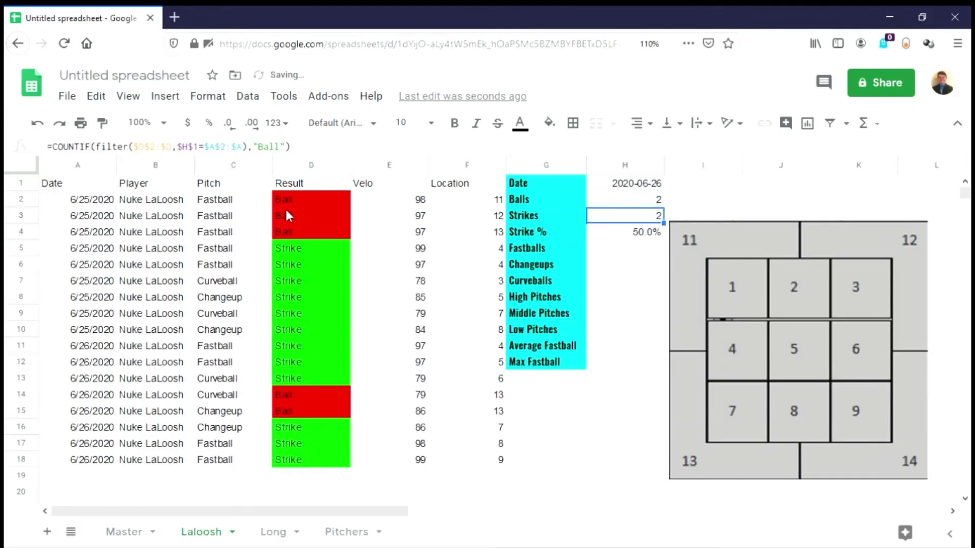
pyautogui.click(280, 152)
pyautogui.doubleClick(265, 152)
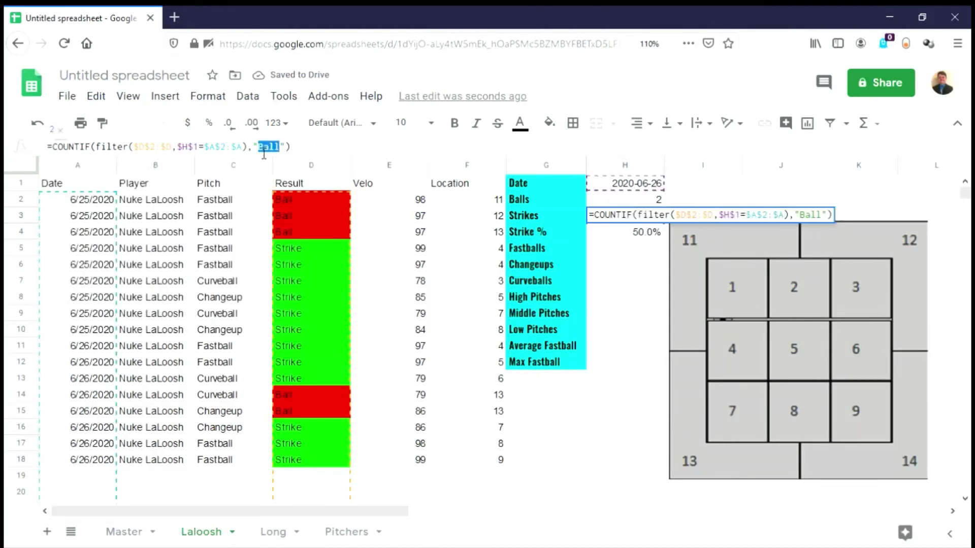
pyautogui.write('Strike')
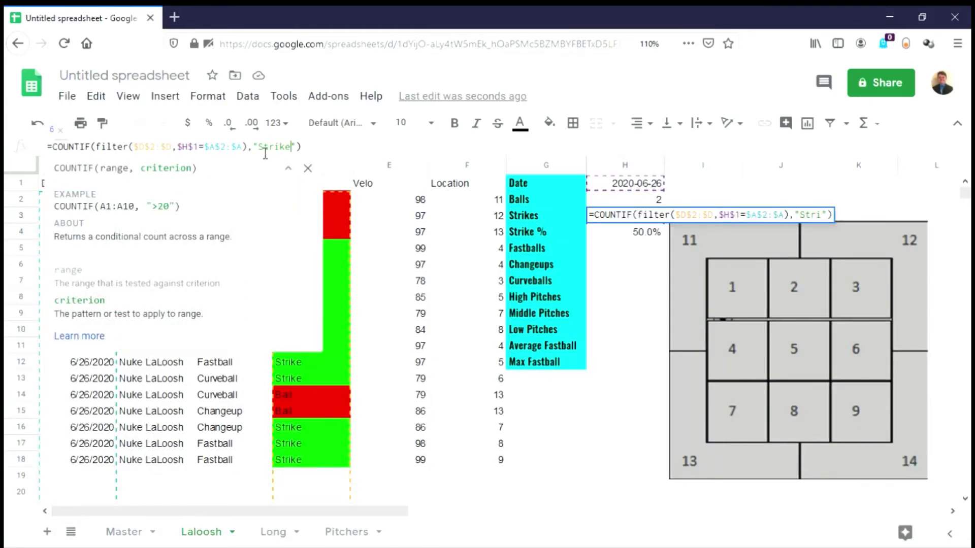
pyautogui.press('Return')
# Test the date-based stats by switching H1 to 2020-06-25 and back to 2020-06-26.
pyautogui.doubleClick(634, 190)
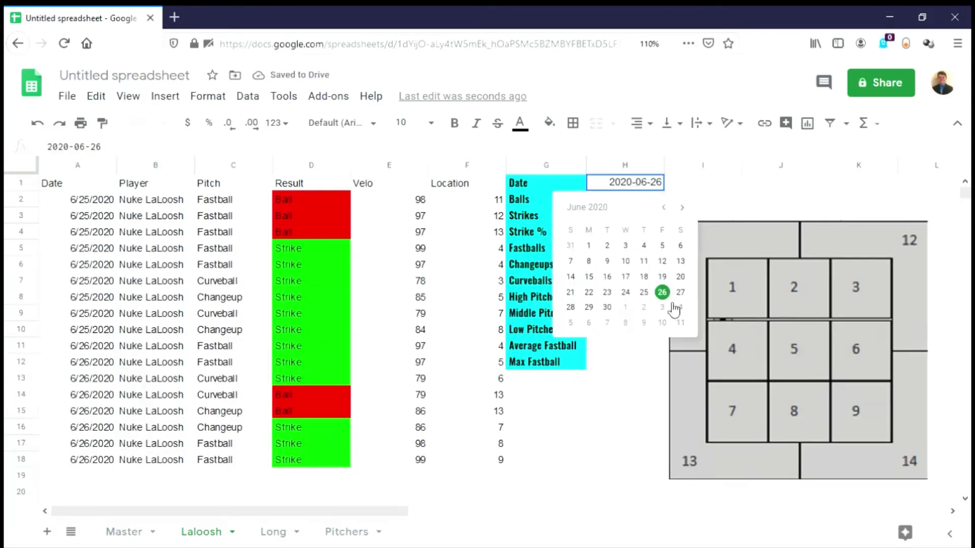
pyautogui.click(643, 291)
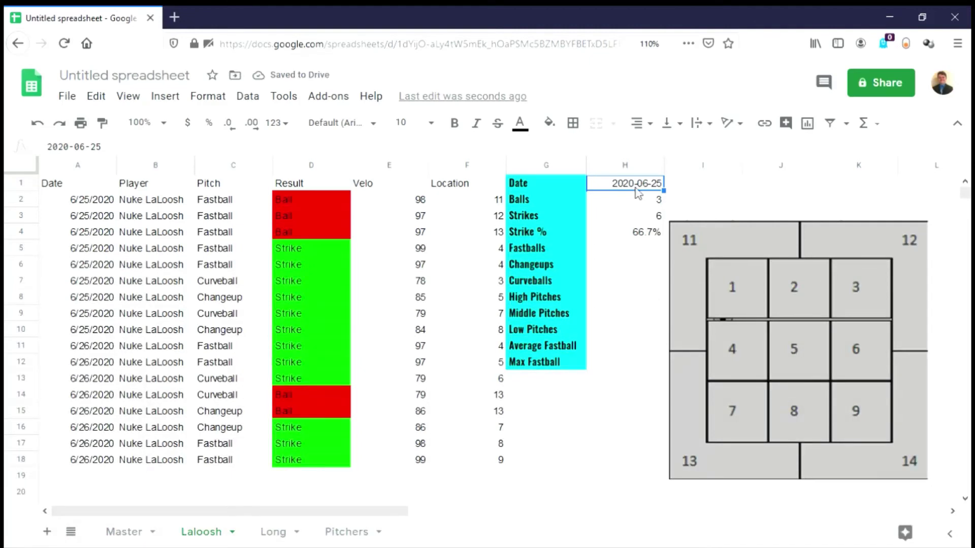
pyautogui.doubleClick(640, 191)
pyautogui.click(665, 294)
pyautogui.click(624, 250)
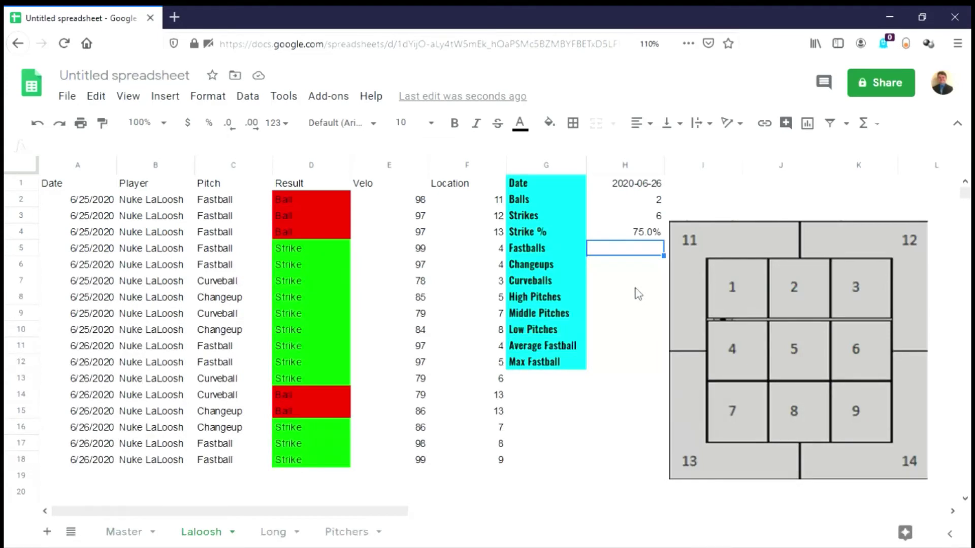
# Copy the Strikes formula from H3 to the Fastballs cell H5 and change its filter range to $C$2:$C.
pyautogui.click(626, 235)
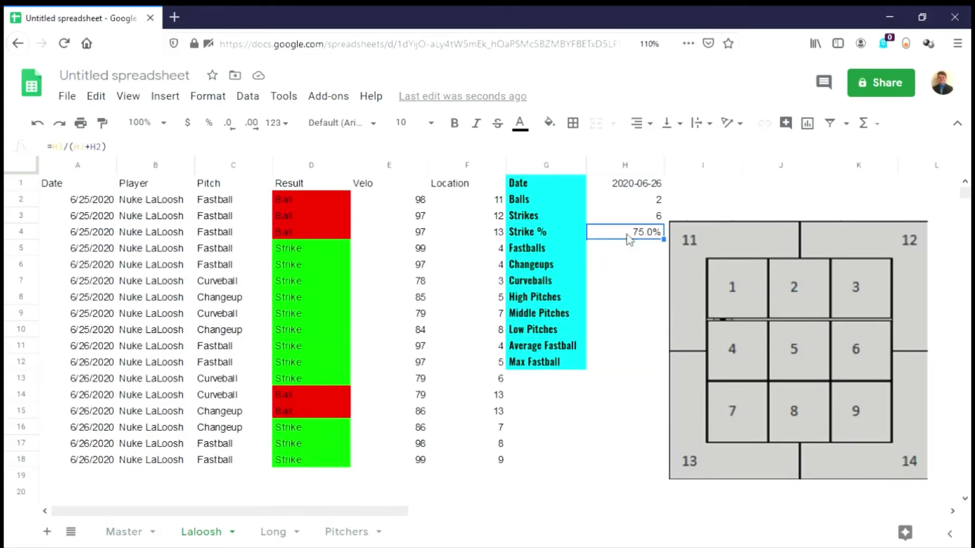
pyautogui.click(629, 218)
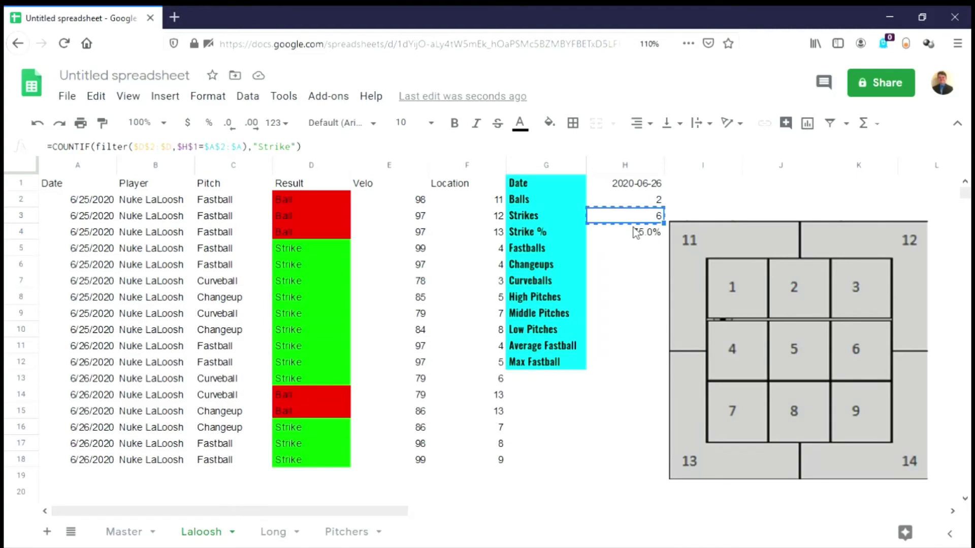
pyautogui.click(635, 245)
pyautogui.write('=COUNTIF(filter($D$2:$D,$H$1=$A$2:$A),"Strike")')
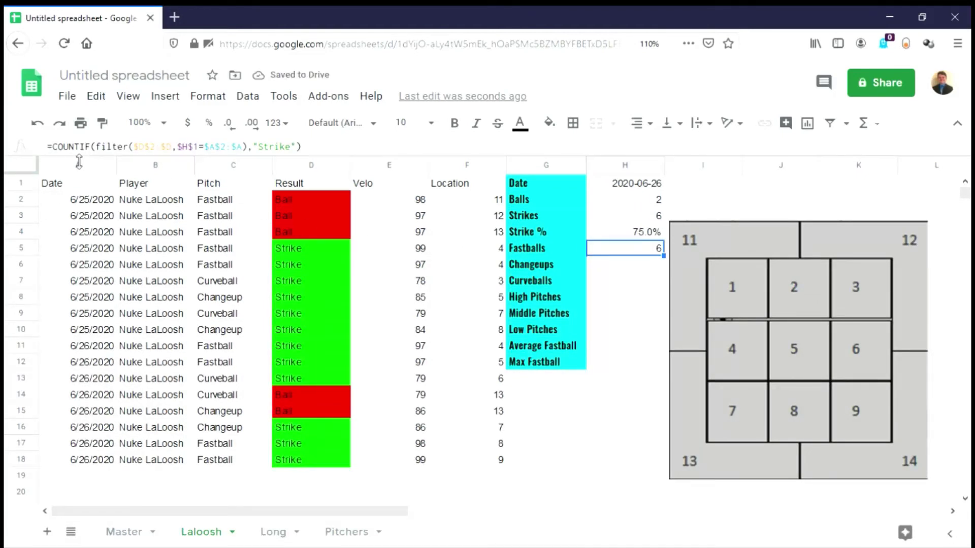
pyautogui.click(150, 158)
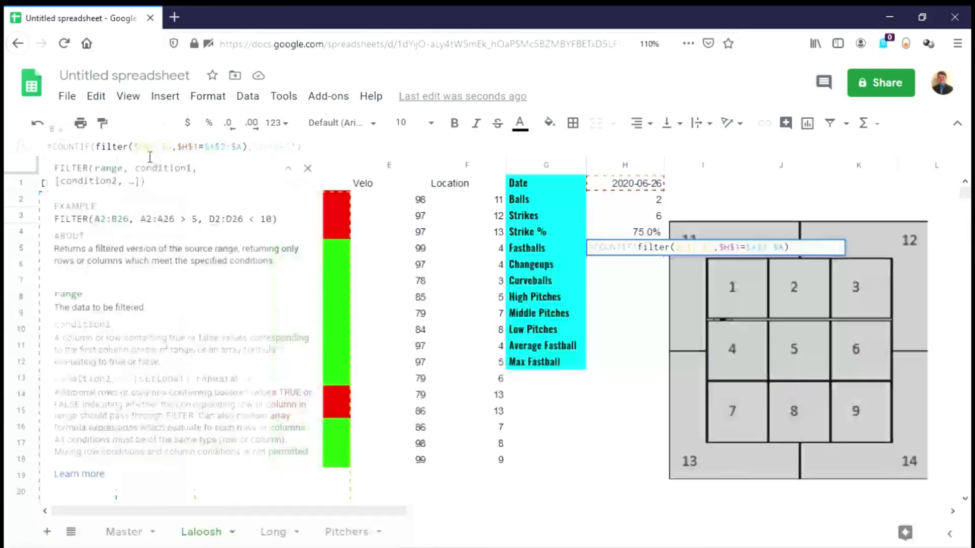
pyautogui.press('BackSpace')
pyautogui.write('C')
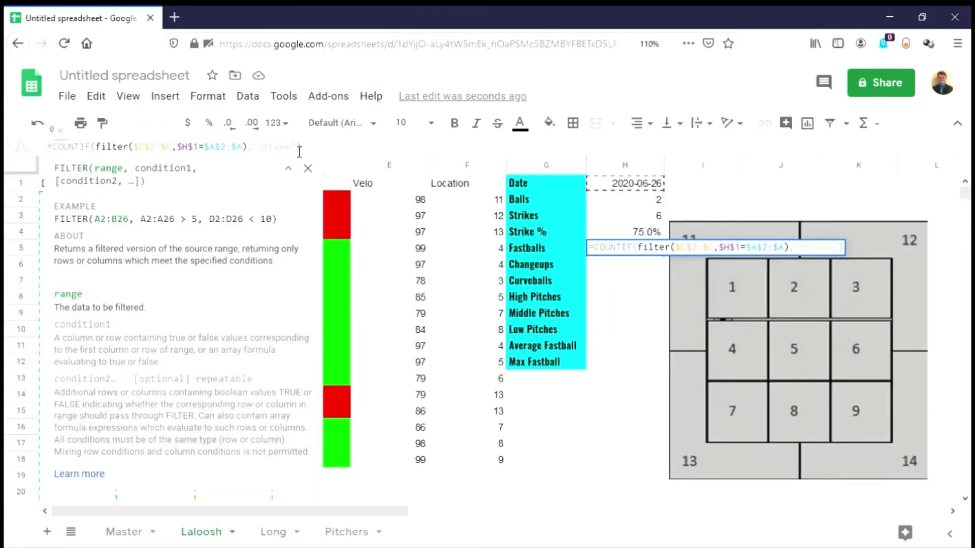
# Change the criterion of the Fastballs formula in H5 to "Fastball".
pyautogui.press('BackSpace')
pyautogui.press('BackSpace')
pyautogui.press('BackSpace')
pyautogui.press('BackSpace')
pyautogui.press('BackSpace')
pyautogui.press('BackSpace')
pyautogui.write('Fa')
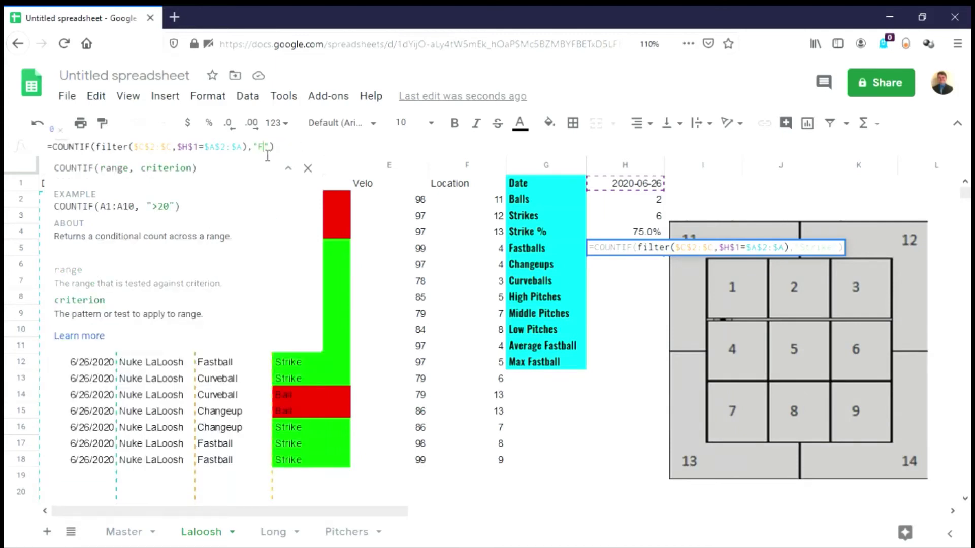
pyautogui.write('stball')
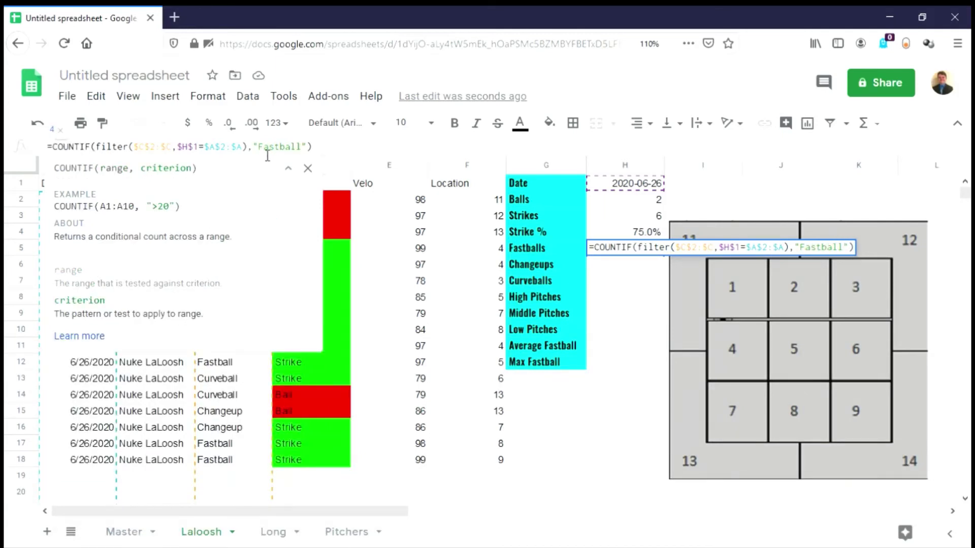
pyautogui.press('Return')
# Test the Fastballs count by switching the H1 date to 2020-06-25 and back to 2020-06-26.
pyautogui.doubleClick(619, 193)
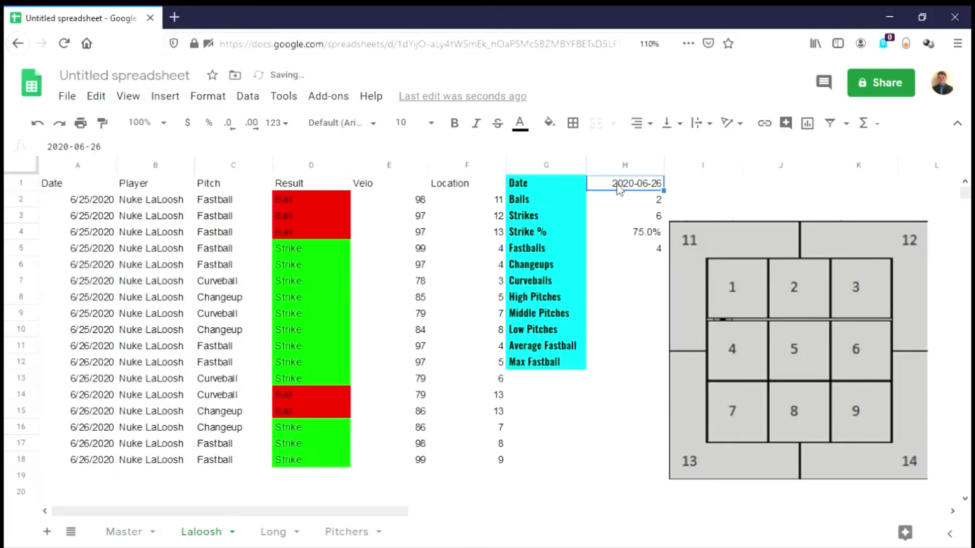
pyautogui.click(643, 292)
pyautogui.doubleClick(649, 184)
pyautogui.click(662, 292)
# Copy the Fastballs formula from H5 into H6 and H7, and change the criterion in H6 to "Changeup".
pyautogui.click(635, 264)
pyautogui.click(652, 250)
pyautogui.moveTo(675, 264); pyautogui.dragTo(669, 290)
pyautogui.click(651, 268)
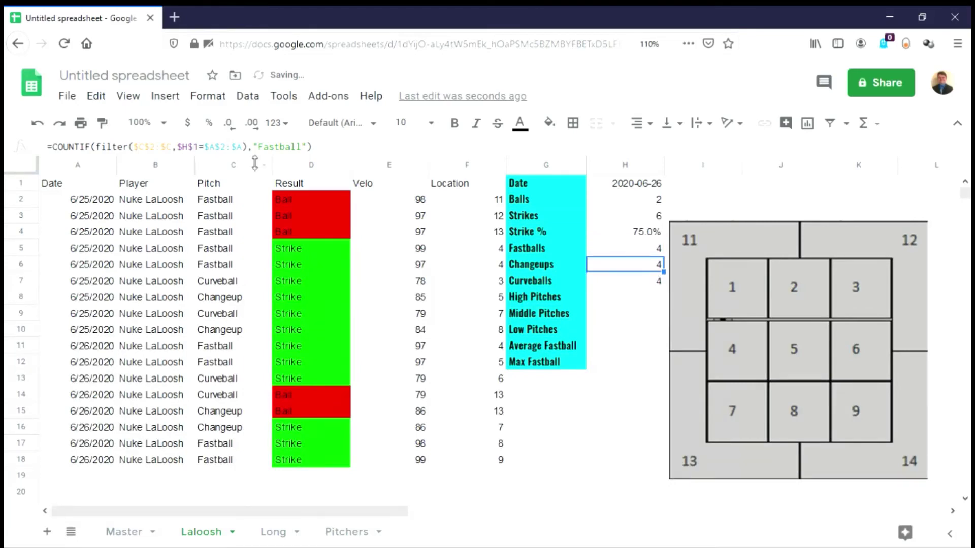
pyautogui.doubleClick(274, 148)
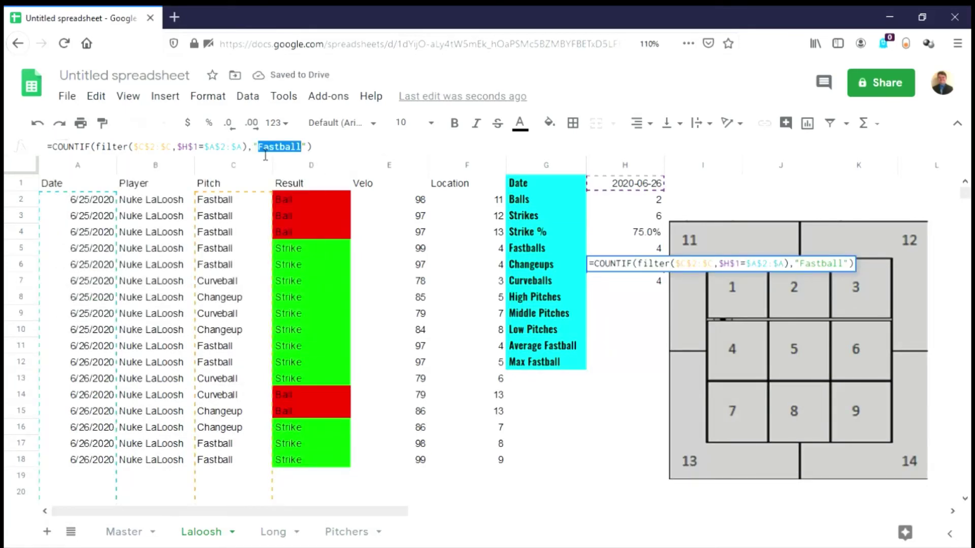
pyautogui.write('Changeup')
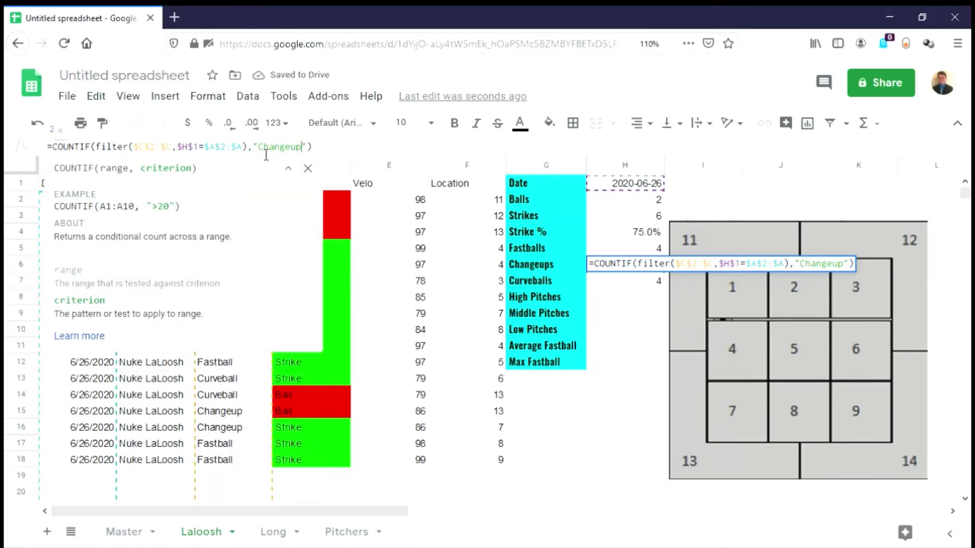
pyautogui.press('Return')
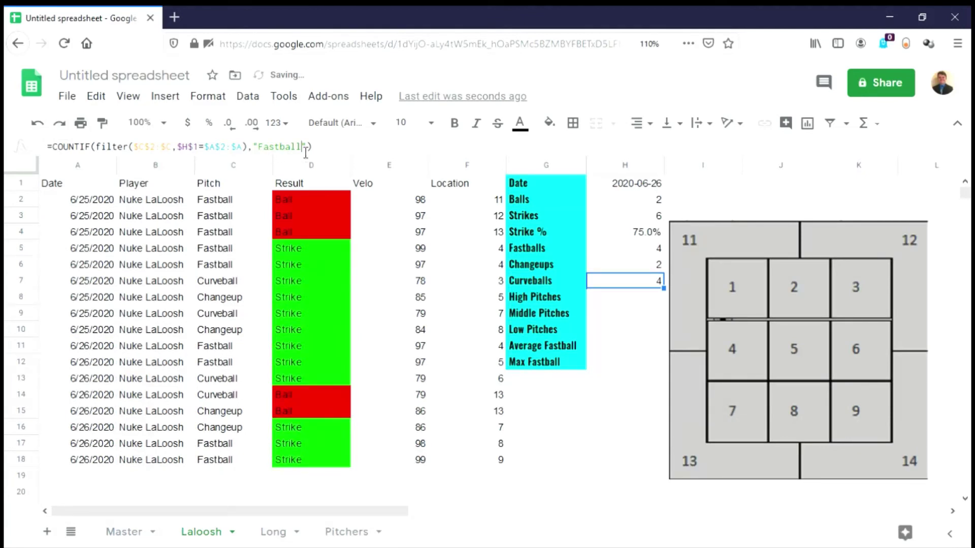
# Change the criterion of the Curveballs formula in H7 to "Curveball".
pyautogui.doubleClick(269, 147)
pyautogui.write('Curveball')
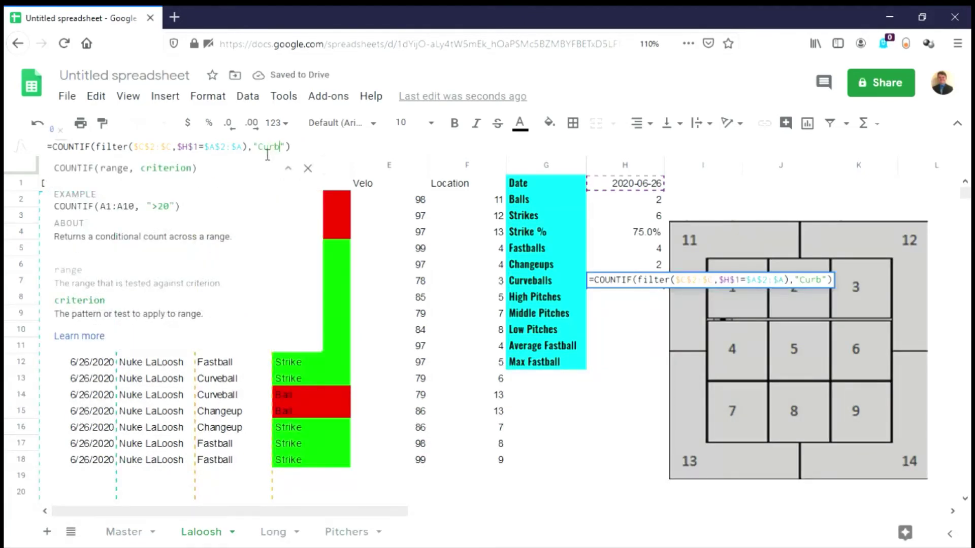
pyautogui.press('Return')
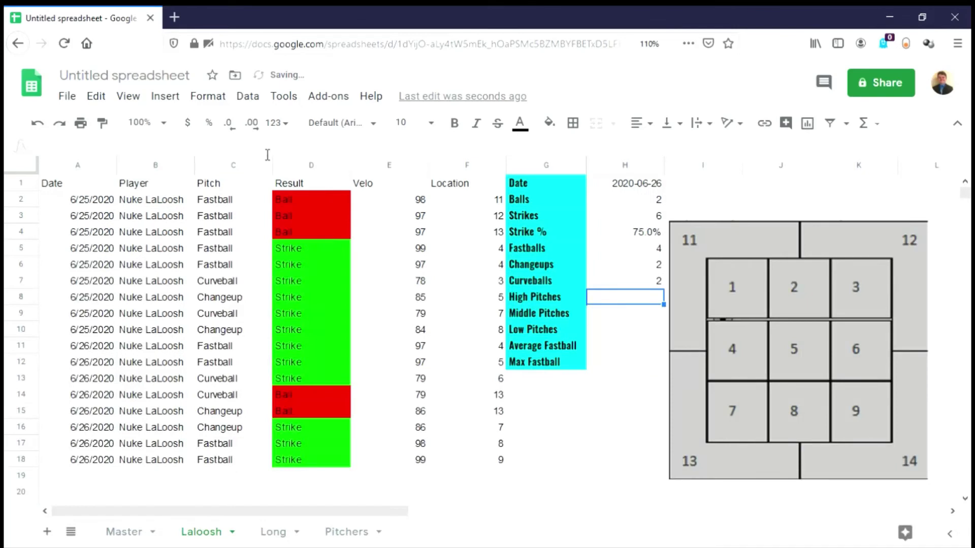
# Copy the Curveballs formula from H7 to the Middle Pitches cell H9.
pyautogui.click(599, 286)
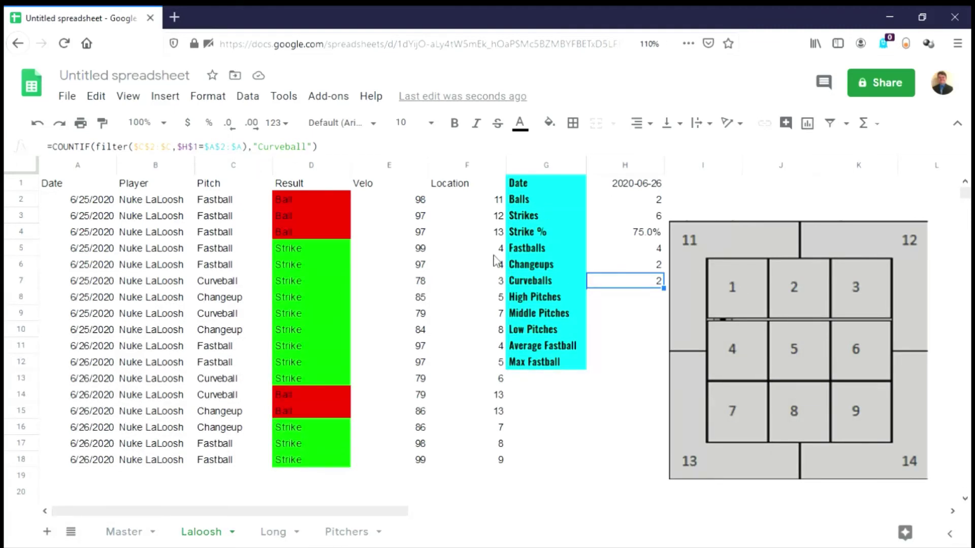
pyautogui.click(632, 317)
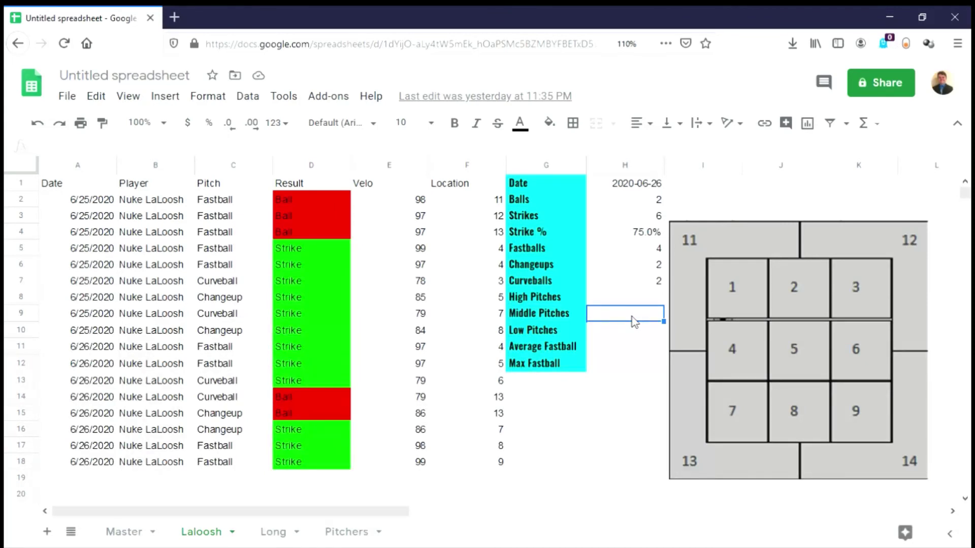
pyautogui.click(635, 290)
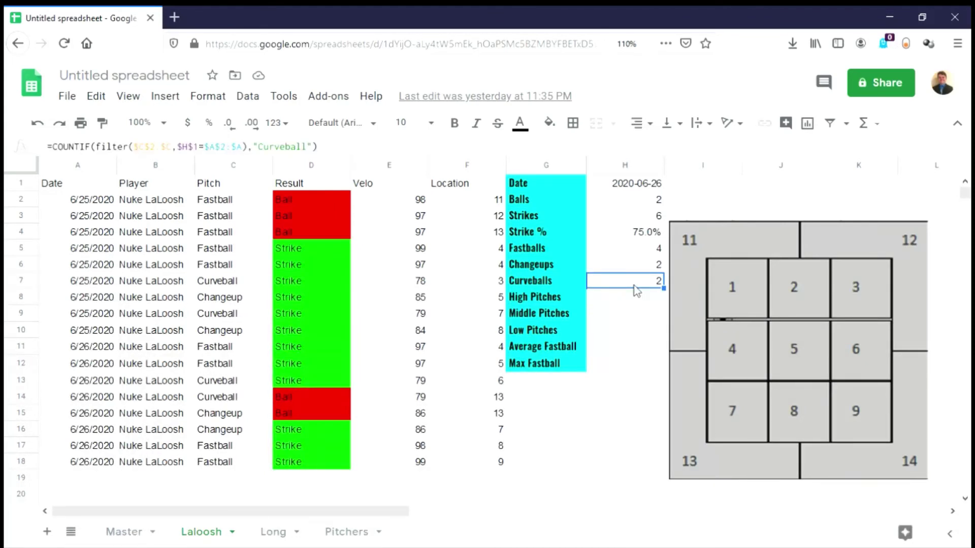
pyautogui.click(622, 317)
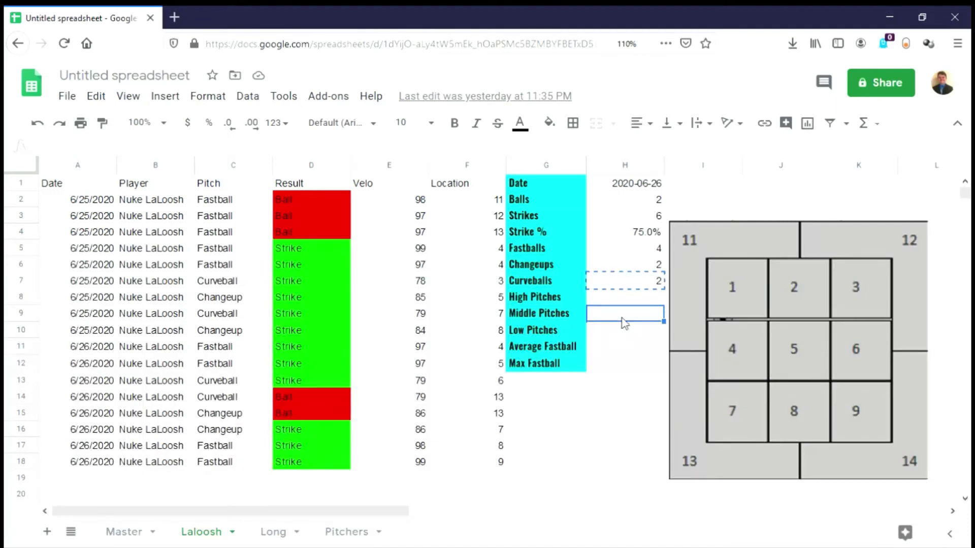
pyautogui.hotkey('ctrl', 'v')
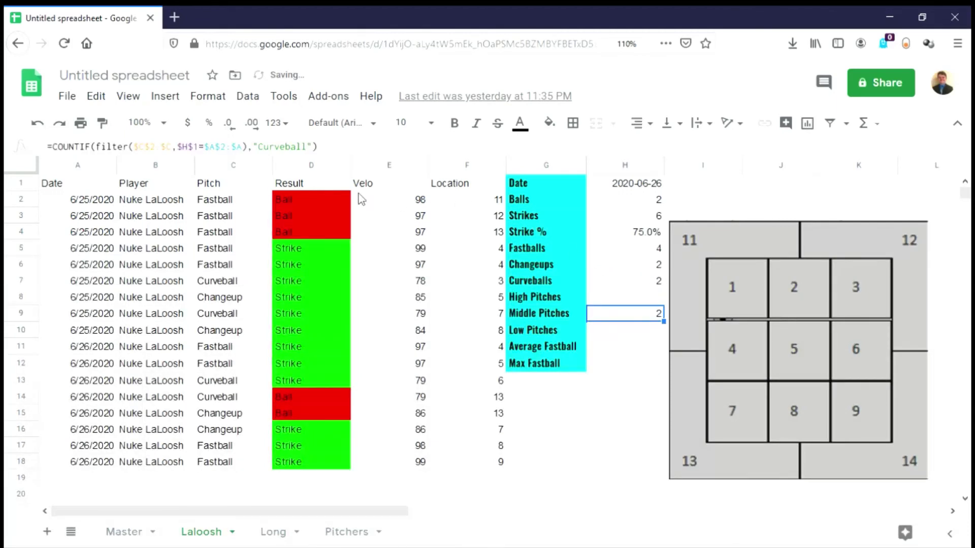
# Change the filter range of the Middle Pitches formula in H9 to the Location column, $F$2:$F.
pyautogui.click(146, 148)
pyautogui.press('BackSpace')
pyautogui.write('F')
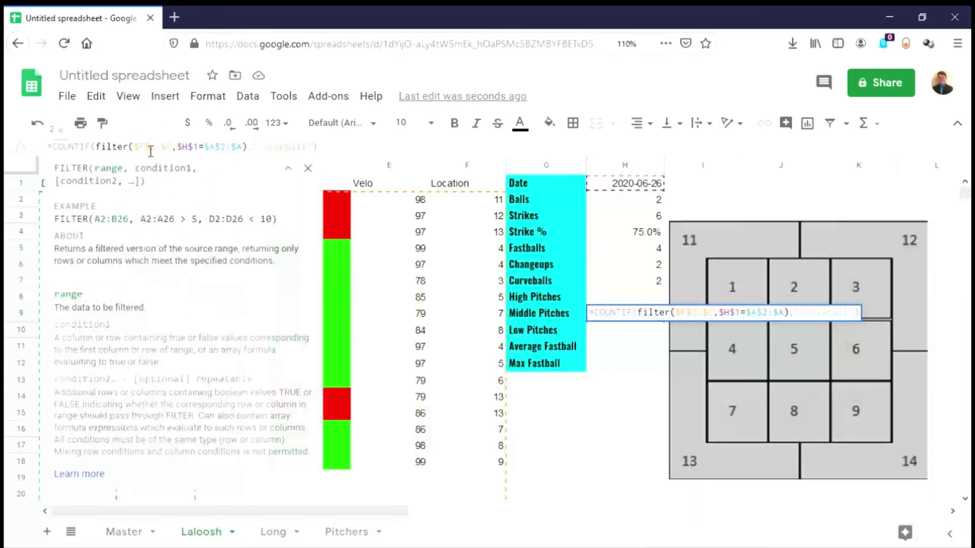
pyautogui.press('Right')
pyautogui.press('Right')
pyautogui.press('Right')
pyautogui.press('Right')
pyautogui.press('Right')
pyautogui.press('BackSpace')
pyautogui.write('F')
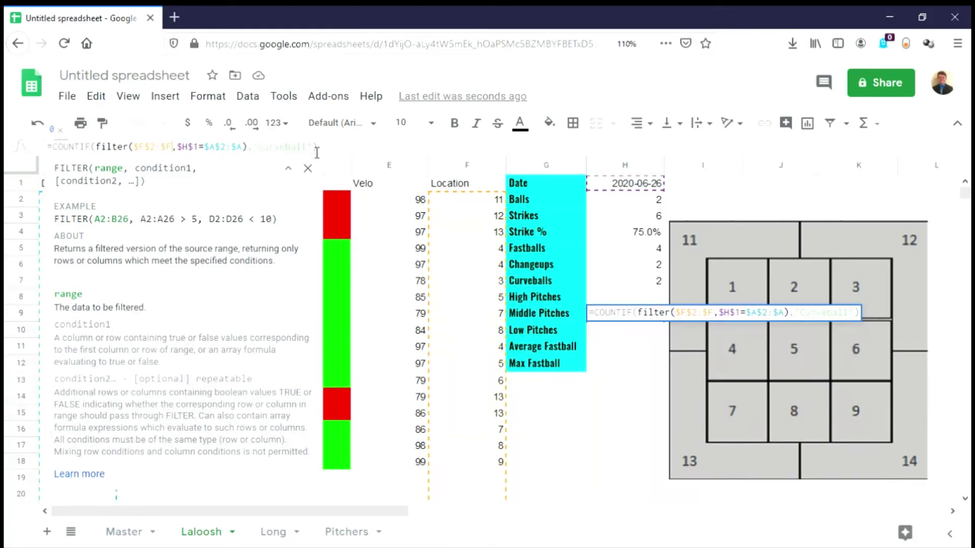
# Set the COUNTIF criterion in H9 to 4 and add a second copy of the COUNTIF term with criterion 5.
pyautogui.moveTo(312, 147); pyautogui.dragTo(259, 162)
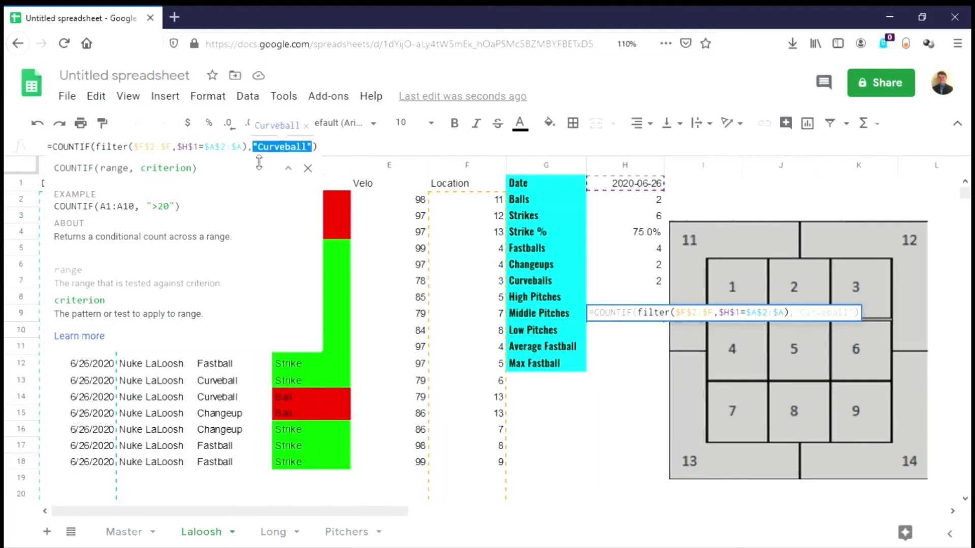
pyautogui.write('4) +')
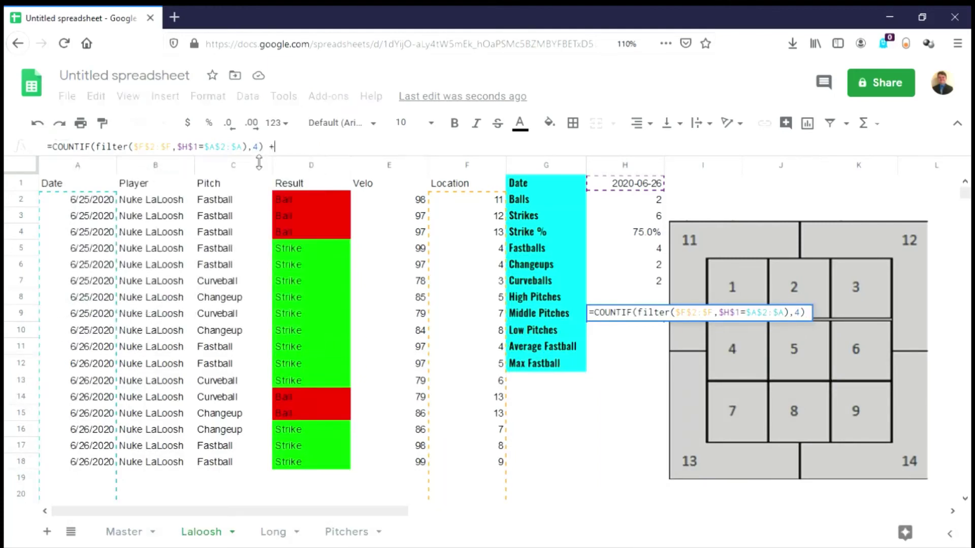
pyautogui.moveTo(263, 148); pyautogui.dragTo(59, 152)
pyautogui.hotkey('ctrl', 'c')
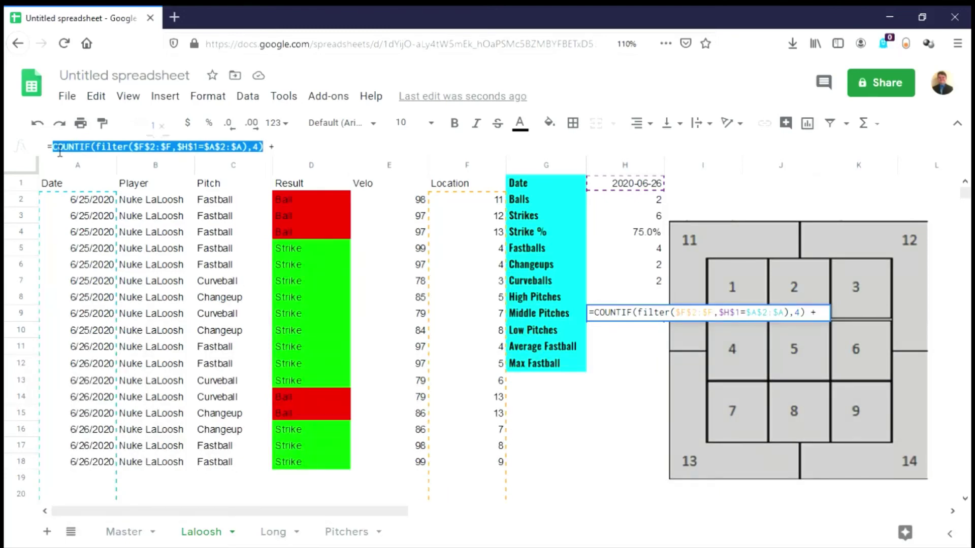
pyautogui.click(292, 149)
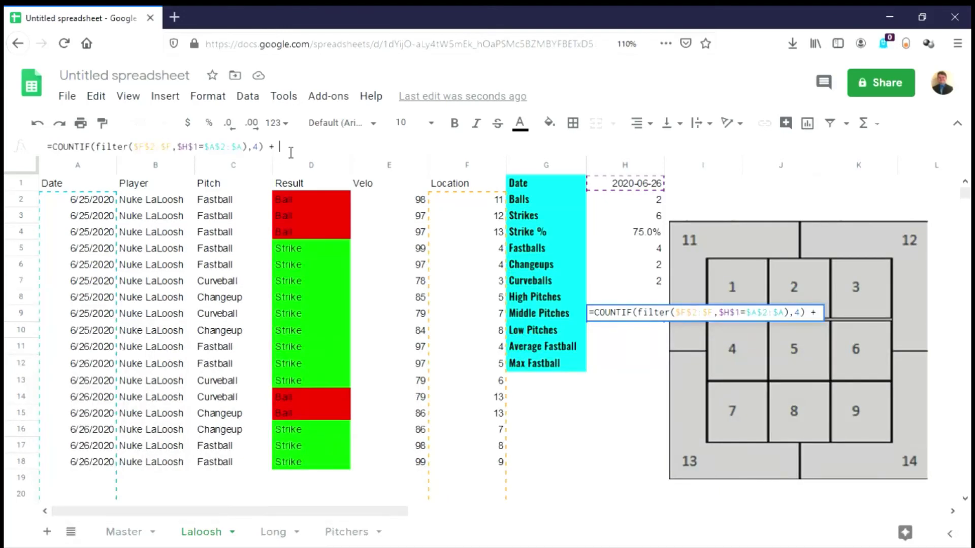
pyautogui.hotkey('ctrl', 'v')
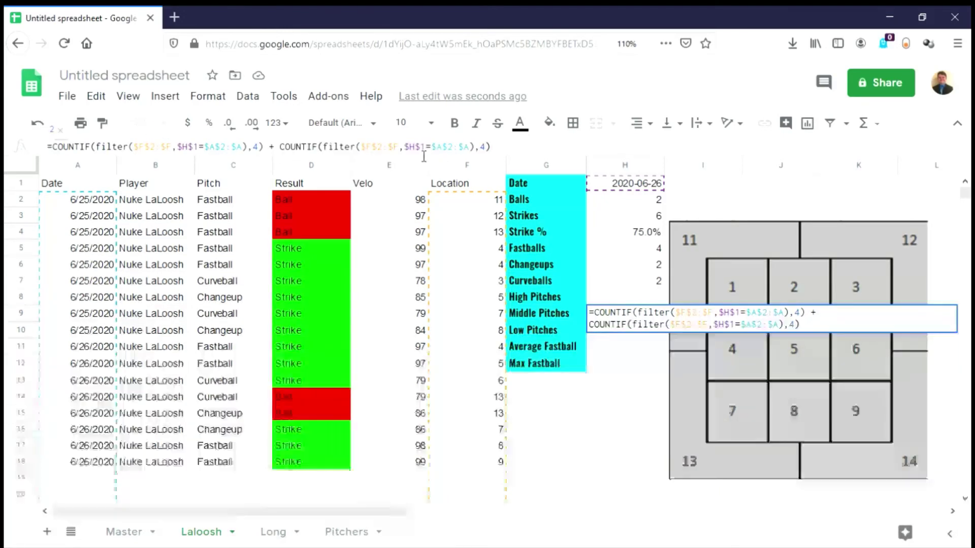
pyautogui.click(486, 154)
pyautogui.press('BackSpace')
pyautogui.write('5')
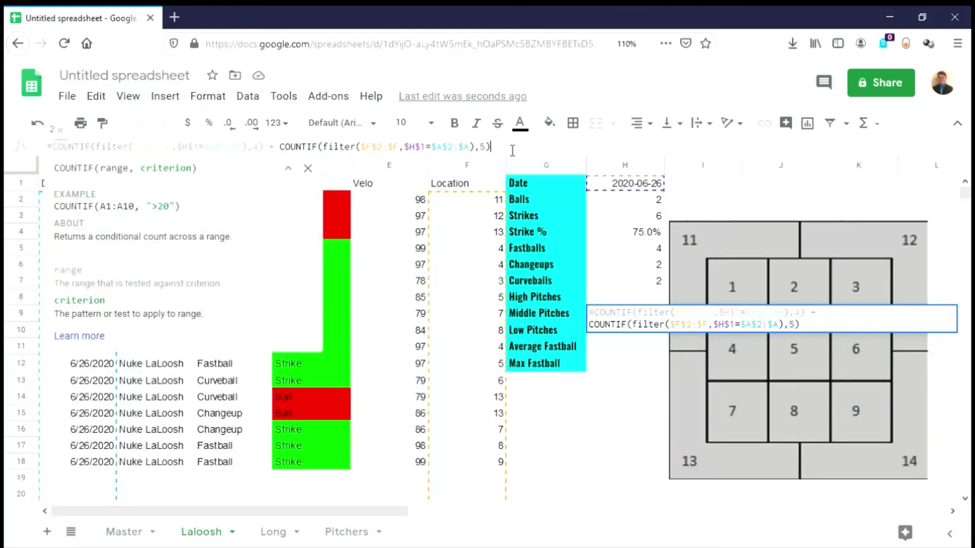
# Add a third COUNTIF term with criterion 6 to the Middle Pitches formula in H9.
pyautogui.click(512, 150)
pyautogui.write('+')
pyautogui.hotkey('ctrl', 'v')
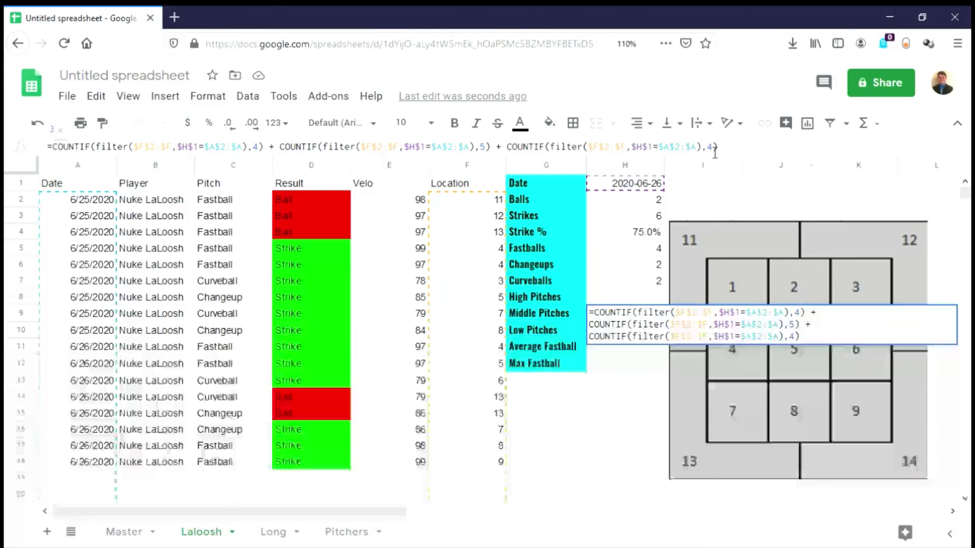
pyautogui.click(713, 151)
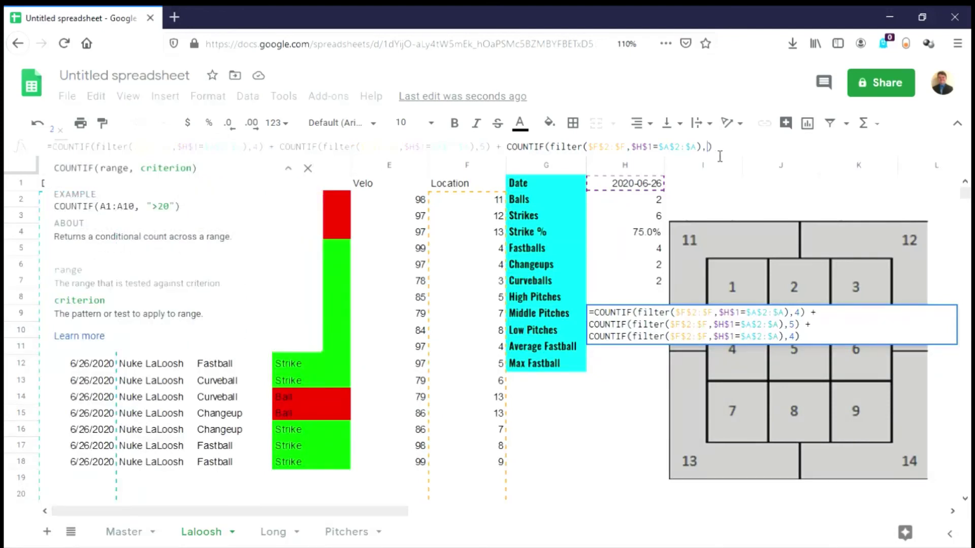
pyautogui.press('BackSpace')
pyautogui.write('6')
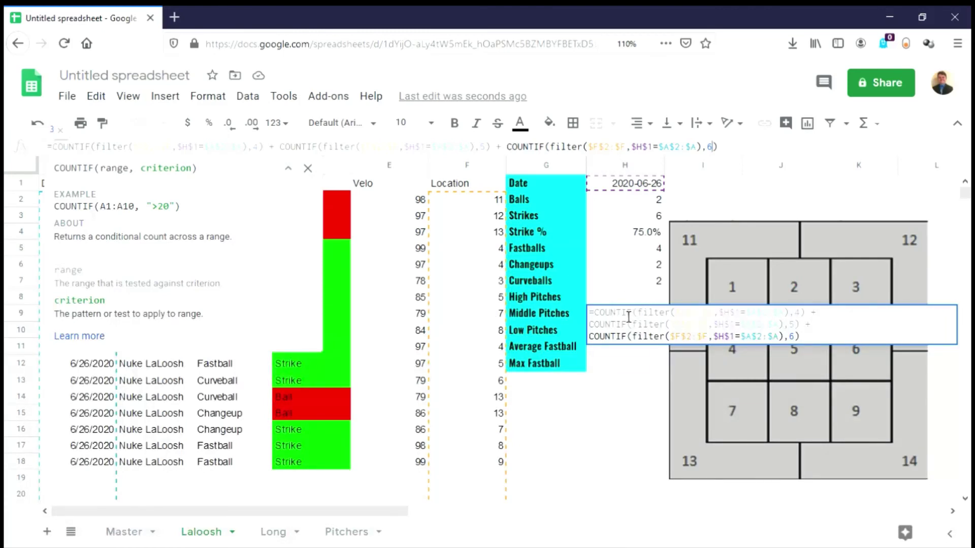
pyautogui.press('Return')
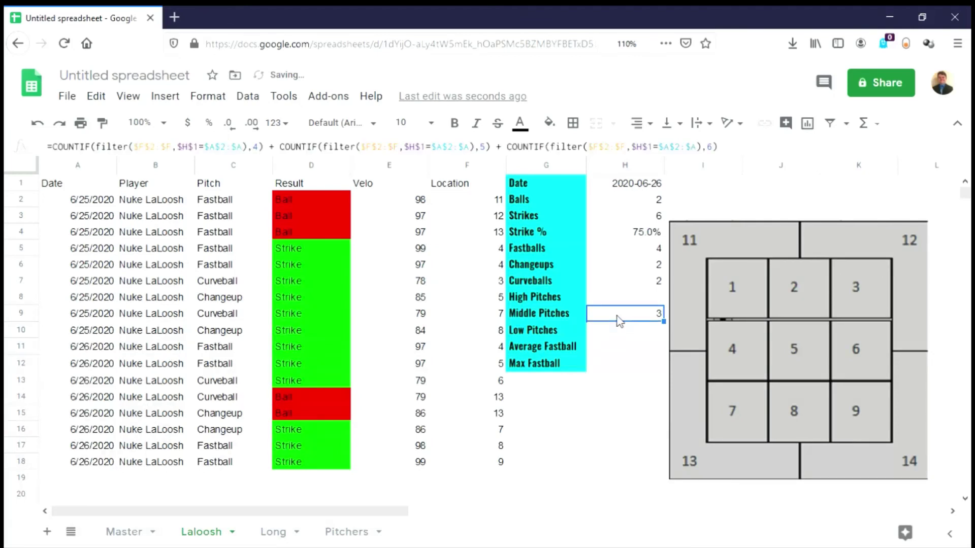
# Set the date in H1 to 2020-06-25 to test the Middle Pitches count.
pyautogui.doubleClick(655, 184)
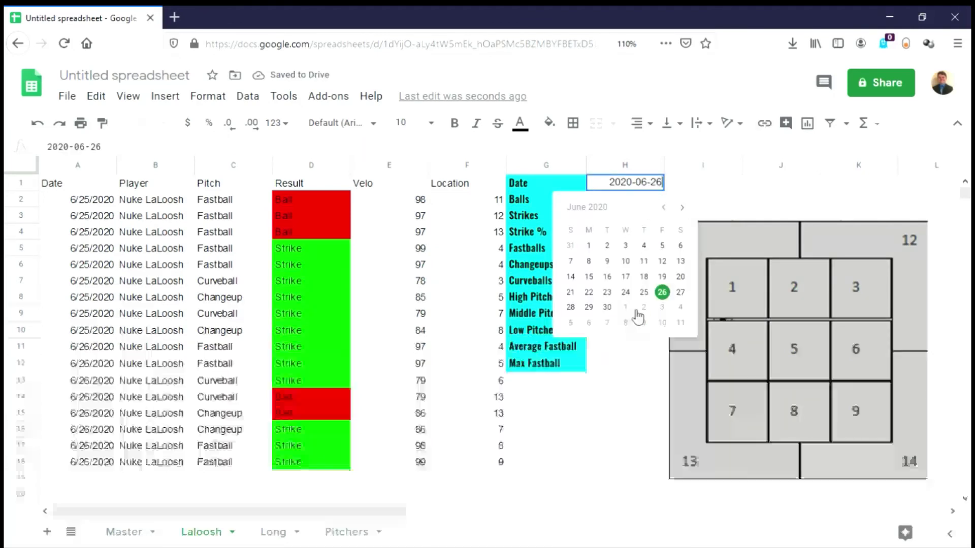
pyautogui.click(644, 292)
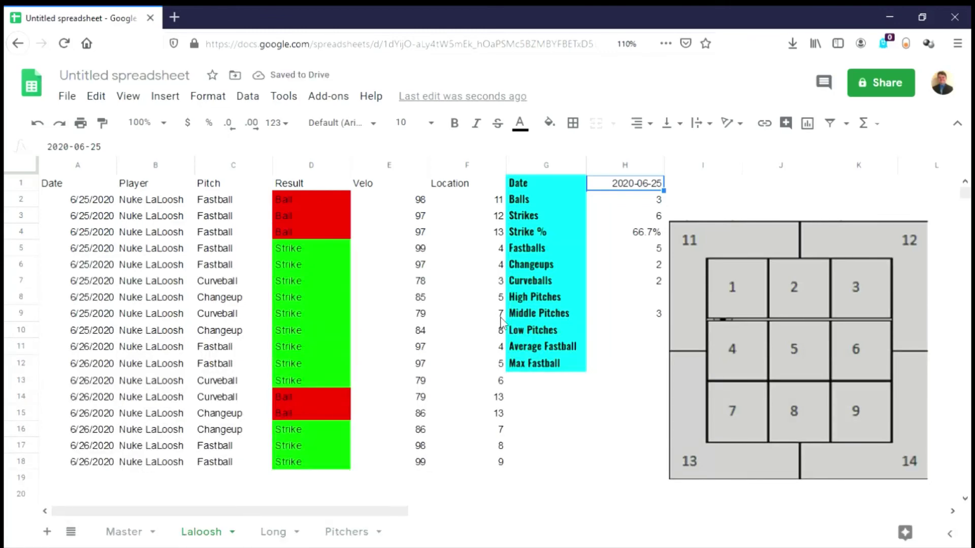
# Copy the prepared formula counting locations 1, 2, 3, 11 and 12 from N9 to High Pitches in H8 and reset its text color.
pyautogui.moveTo(356, 516); pyautogui.dragTo(502, 484)
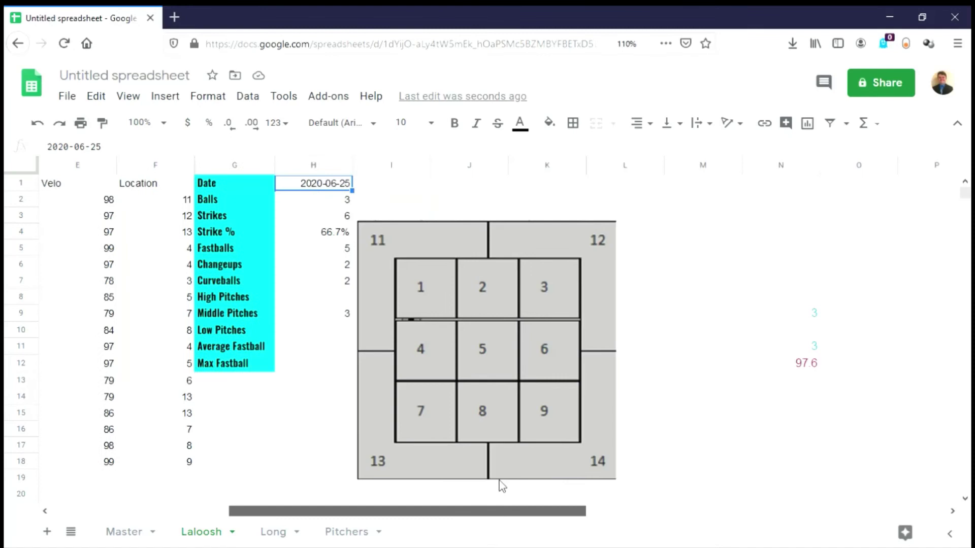
pyautogui.click(807, 312)
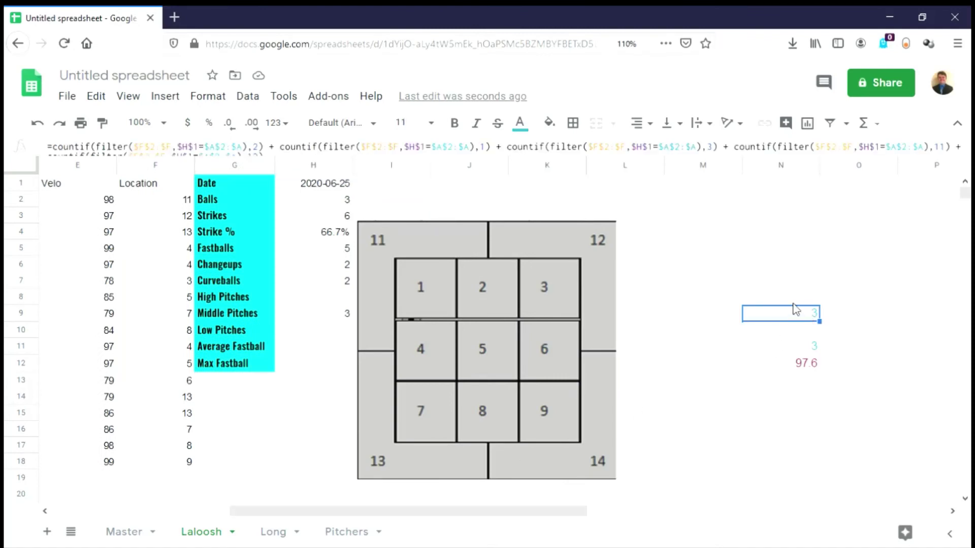
pyautogui.hotkey('ctrl', 'c')
pyautogui.click(348, 297)
pyautogui.hotkey('ctrl', 'v')
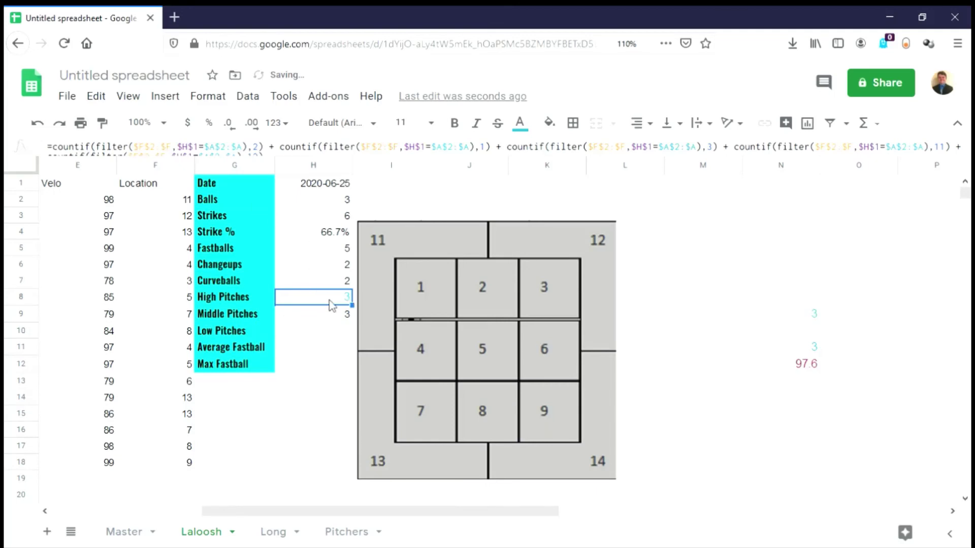
pyautogui.click(519, 123)
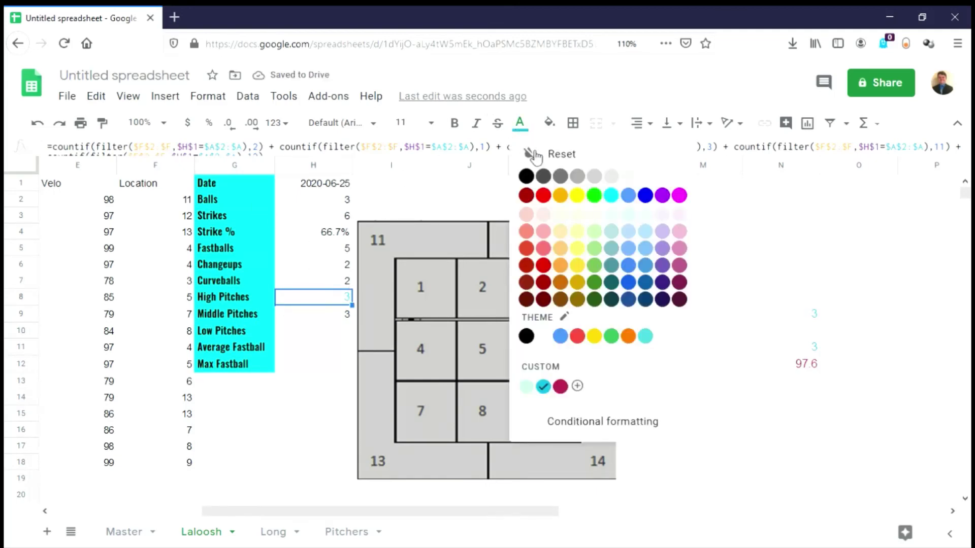
pyautogui.click(529, 153)
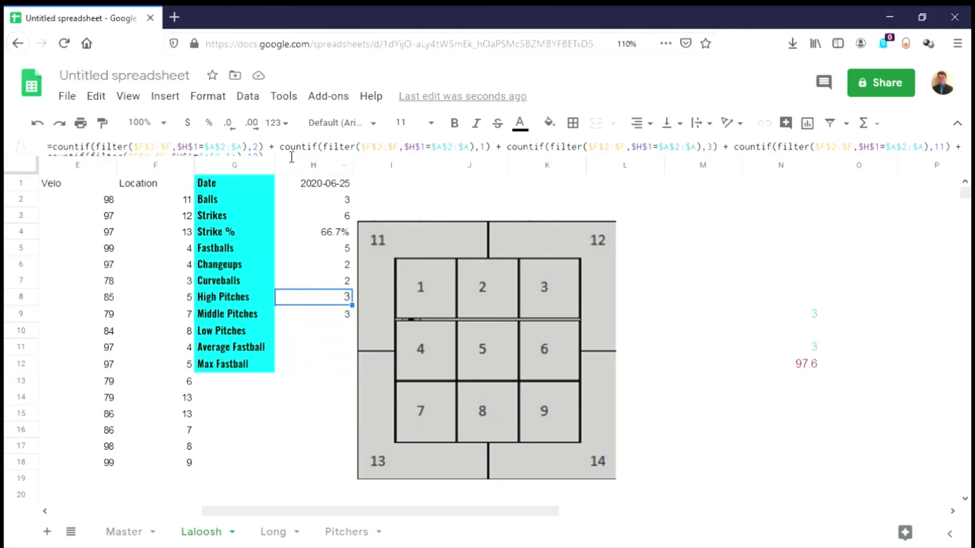
pyautogui.scroll(-1, 291, 152)
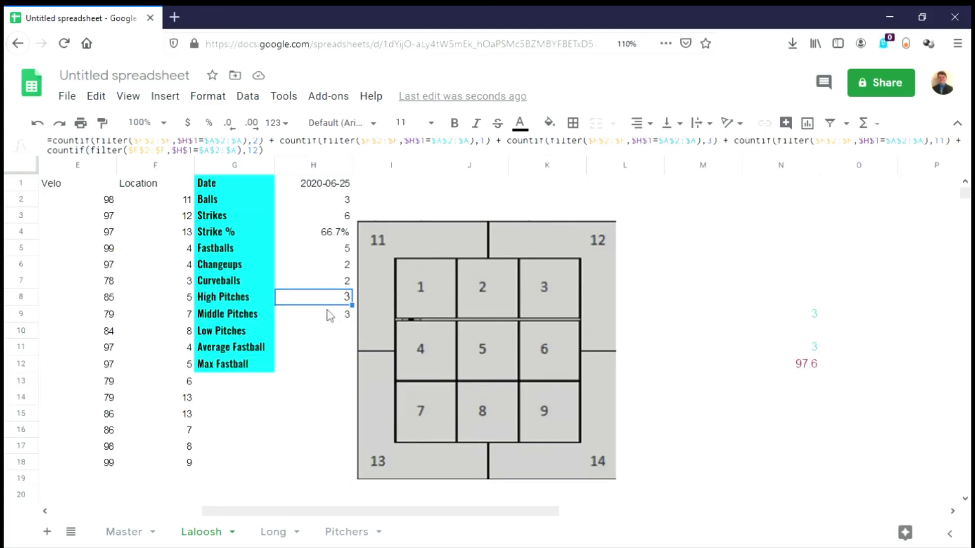
# Copy the prepared formula counting locations 7, 8, 9, 13 and 14 from N11 to Low Pitches in H10 and reset its text color.
pyautogui.click(305, 336)
pyautogui.click(762, 354)
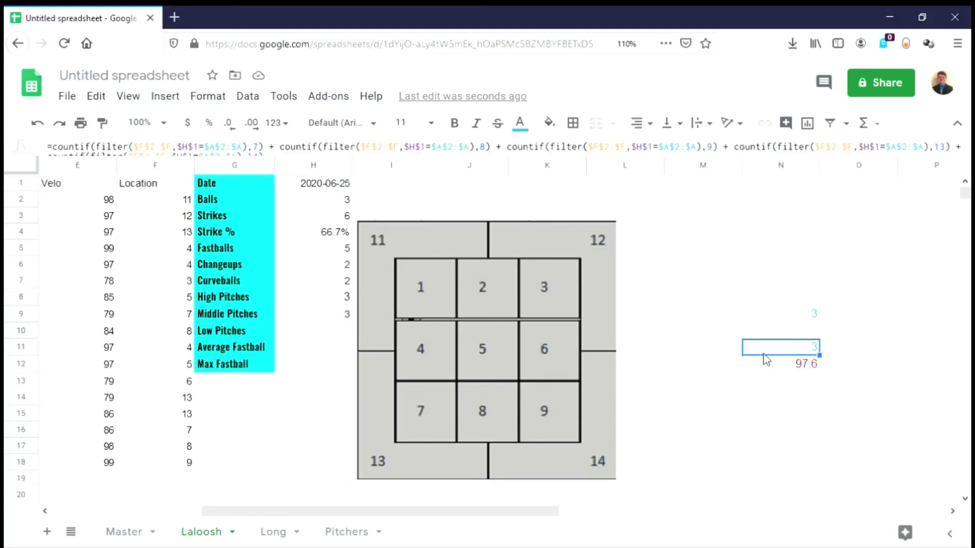
pyautogui.hotkey('ctrl', 'c')
pyautogui.click(329, 342)
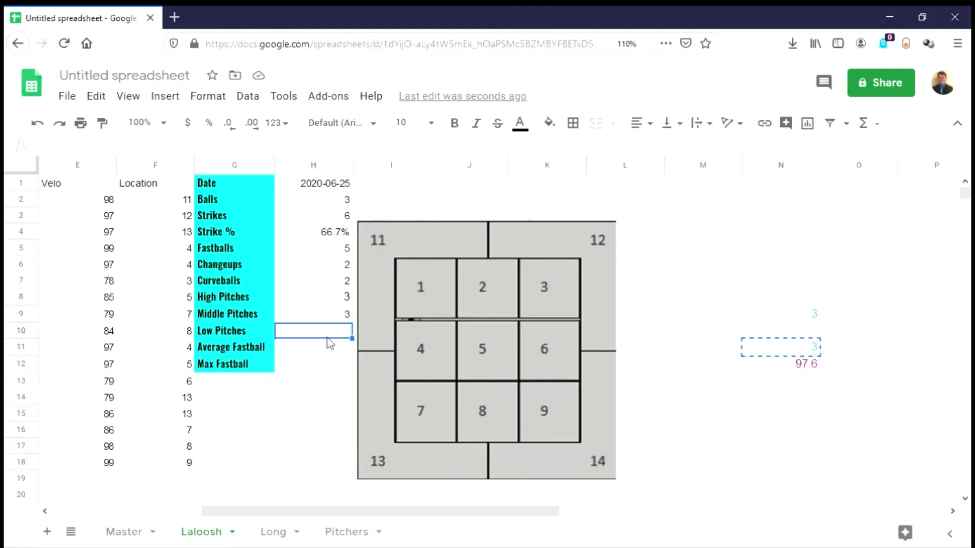
pyautogui.hotkey('ctrl', 'v')
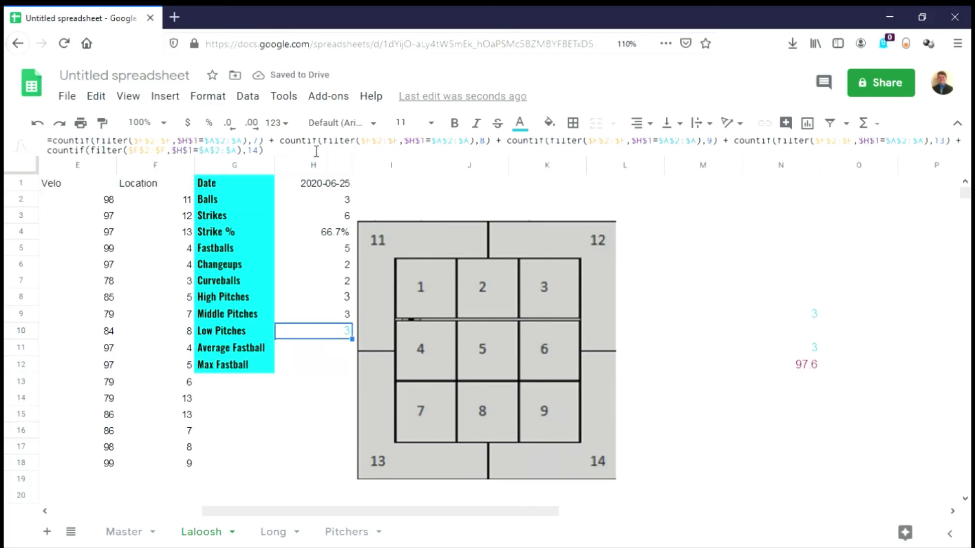
pyautogui.click(519, 123)
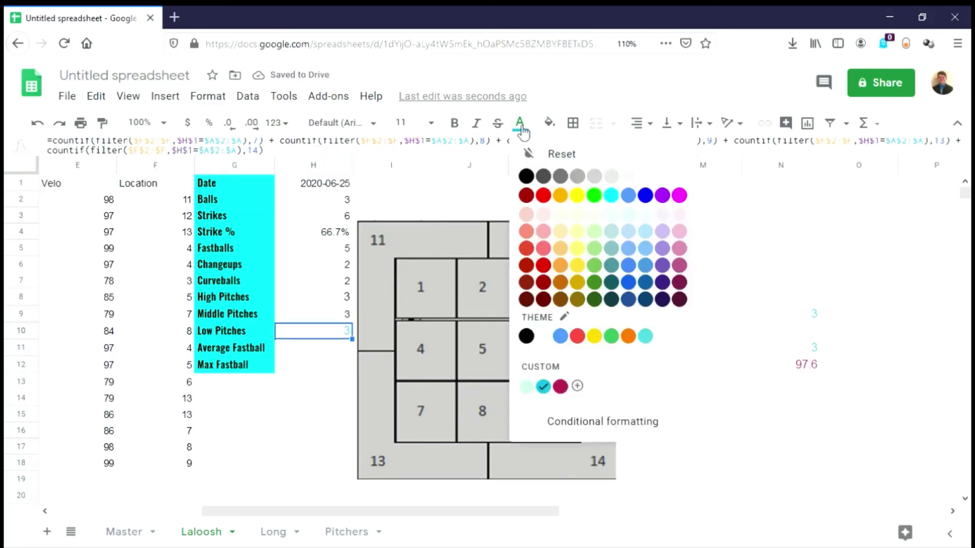
pyautogui.click(566, 153)
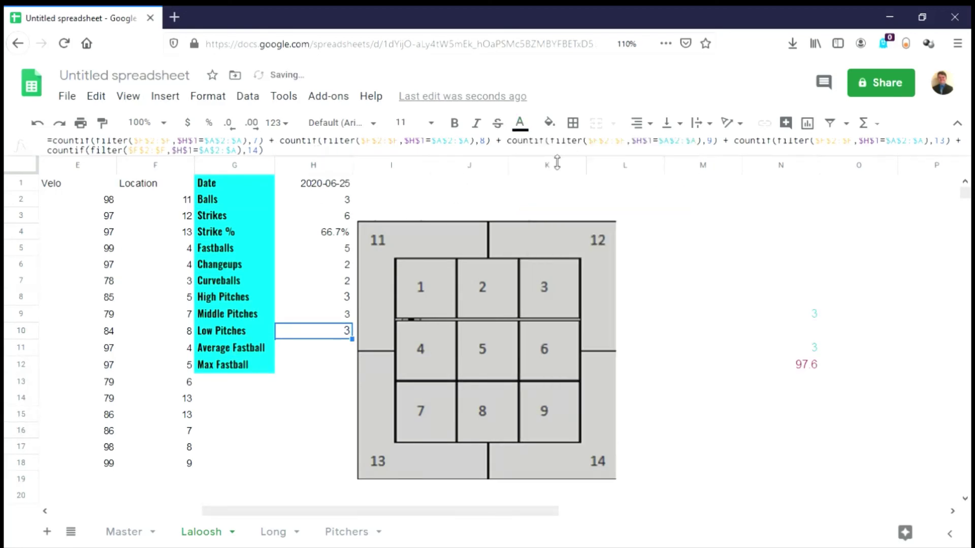
# Copy the AVERAGEIF fastball velocity formula from N12 to Average Fastball in H11 and reset its text color.
pyautogui.click(803, 364)
pyautogui.hotkey('ctrl', 'c')
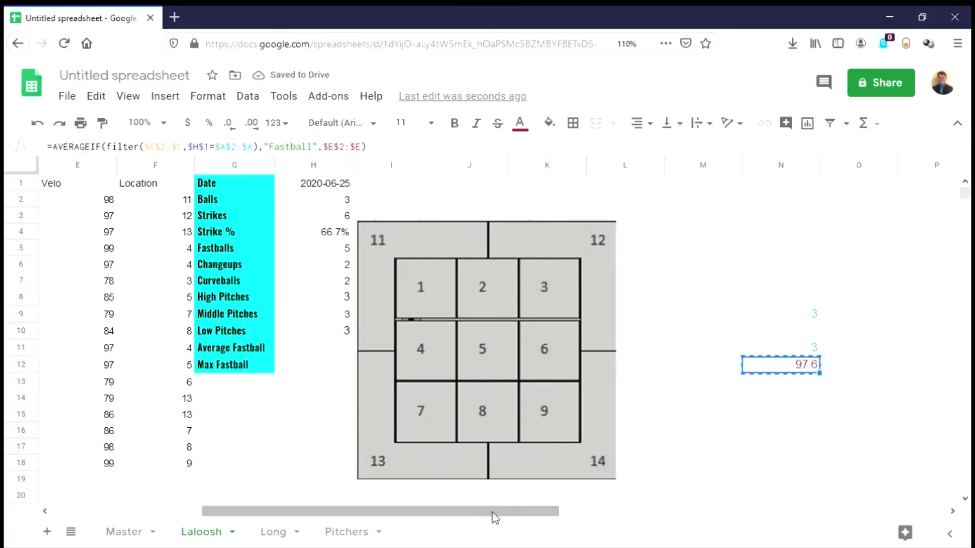
pyautogui.moveTo(496, 511); pyautogui.dragTo(410, 510)
pyautogui.click(563, 350)
pyautogui.hotkey('ctrl', 'v')
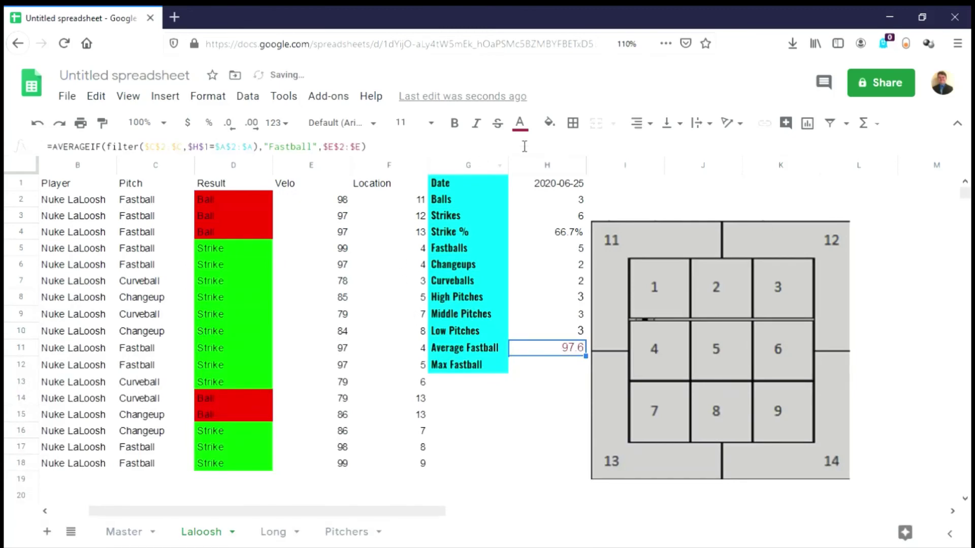
pyautogui.click(520, 123)
pyautogui.click(541, 154)
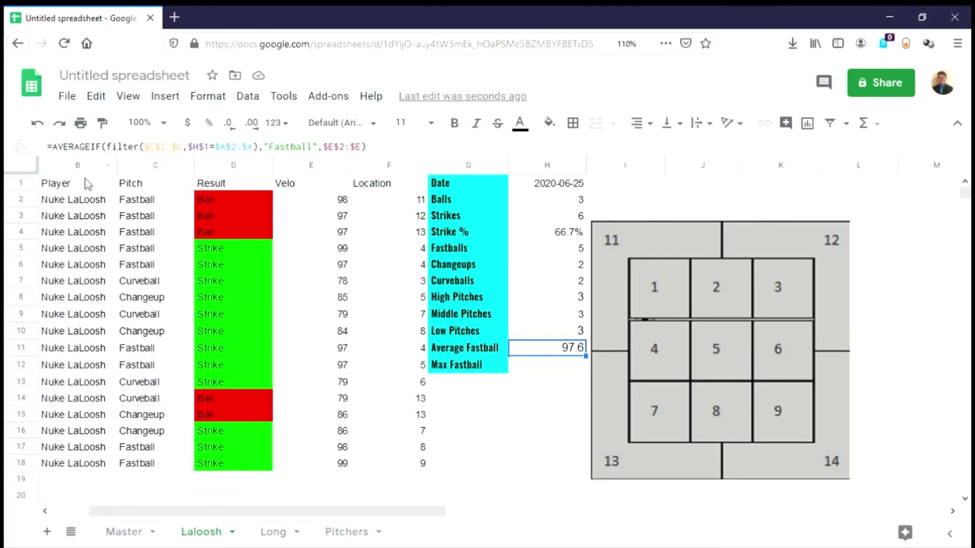
# Start a MAXIFS formula for Max Fastball in H12 with the Velo column range $E$2:$E$1000.
pyautogui.hscroll(-1, 274, 518)
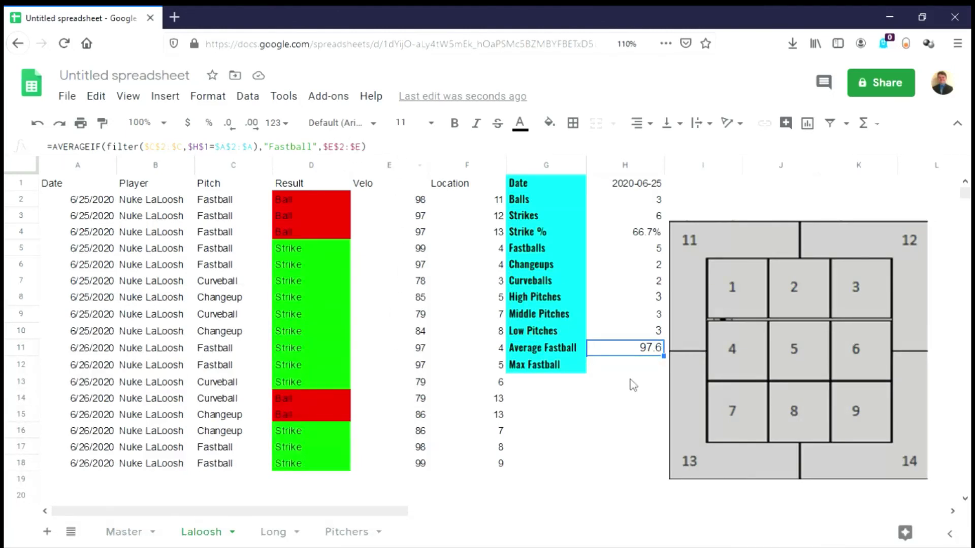
pyautogui.click(607, 366)
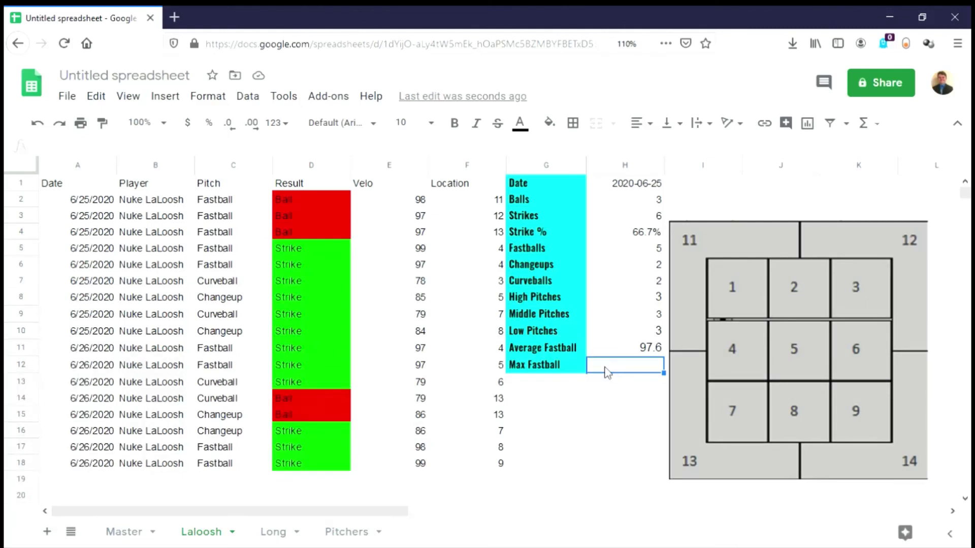
pyautogui.write('=max')
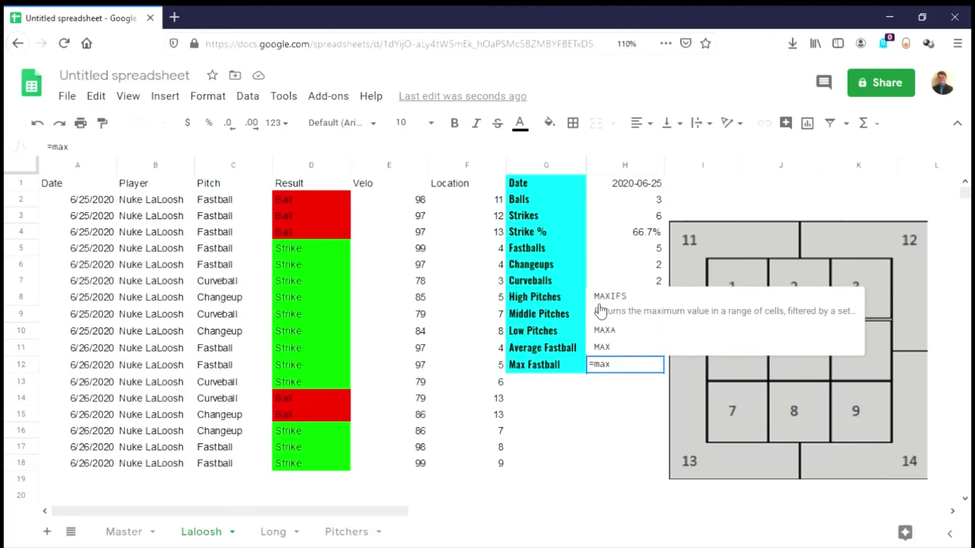
pyautogui.click(604, 307)
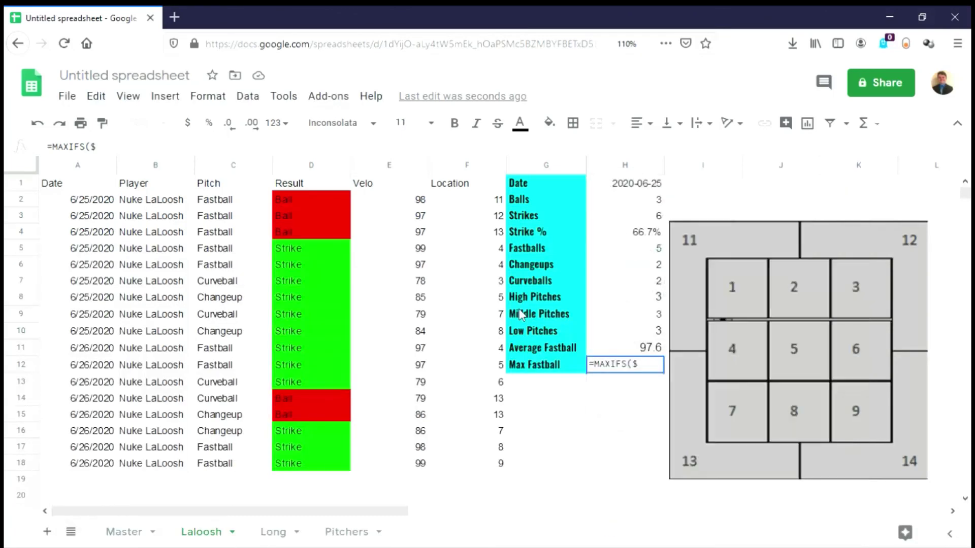
pyautogui.write('$E$')
pyautogui.write('2:$')
pyautogui.write('1-')
pyautogui.write('000')
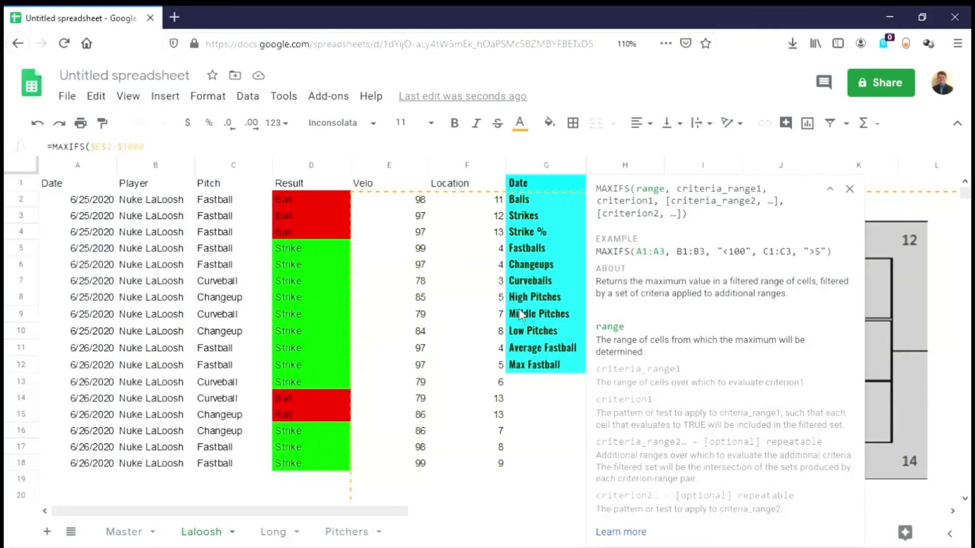
pyautogui.click(125, 154)
pyautogui.write('$E$1000')
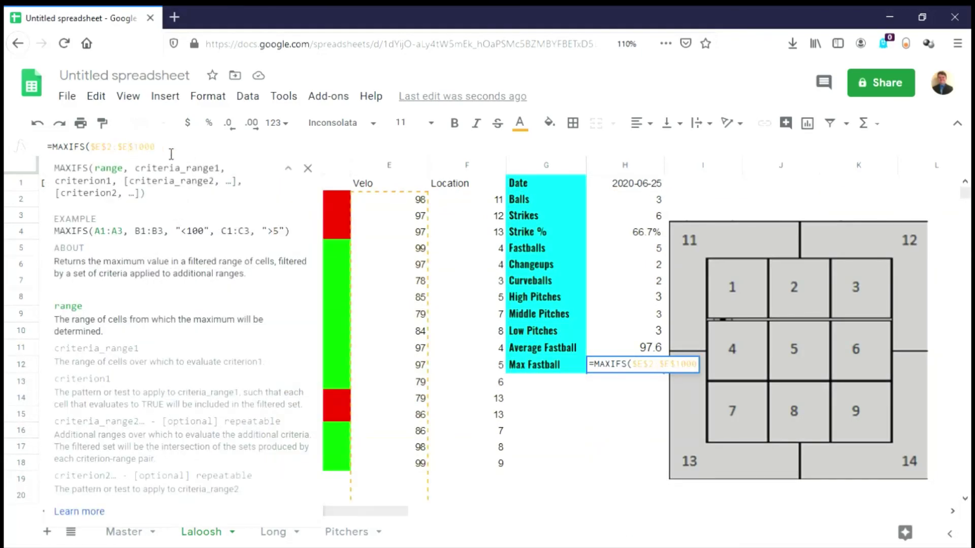
# Complete the MAXIFS formula in H12 with criteria range $C$2:$C$1000 and criterion "Fastball".
pyautogui.write(',')
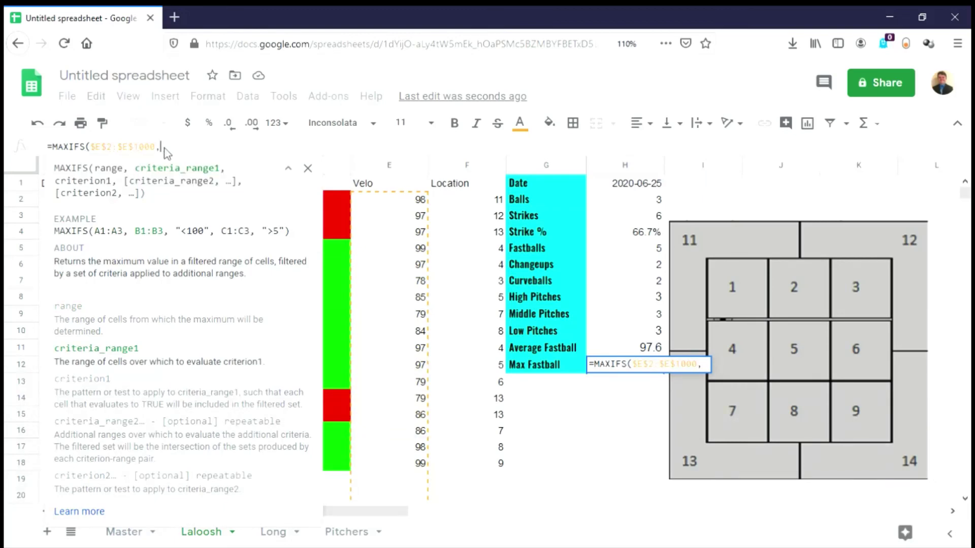
pyautogui.write('$C')
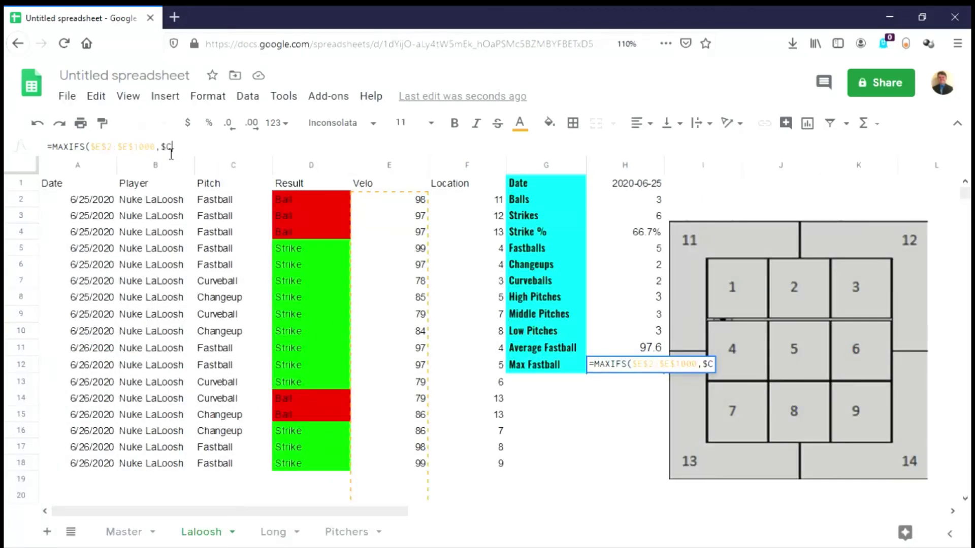
pyautogui.write('$2:')
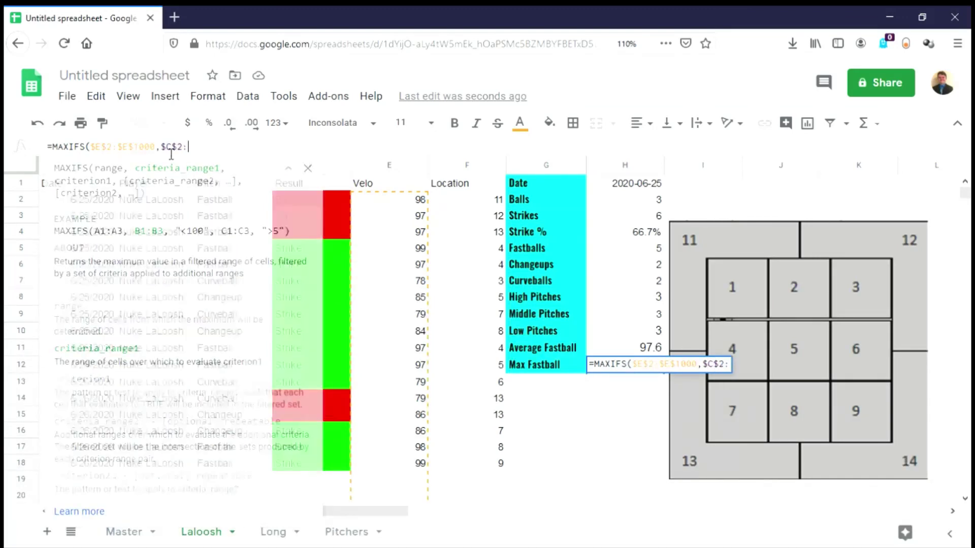
pyautogui.write('$C$')
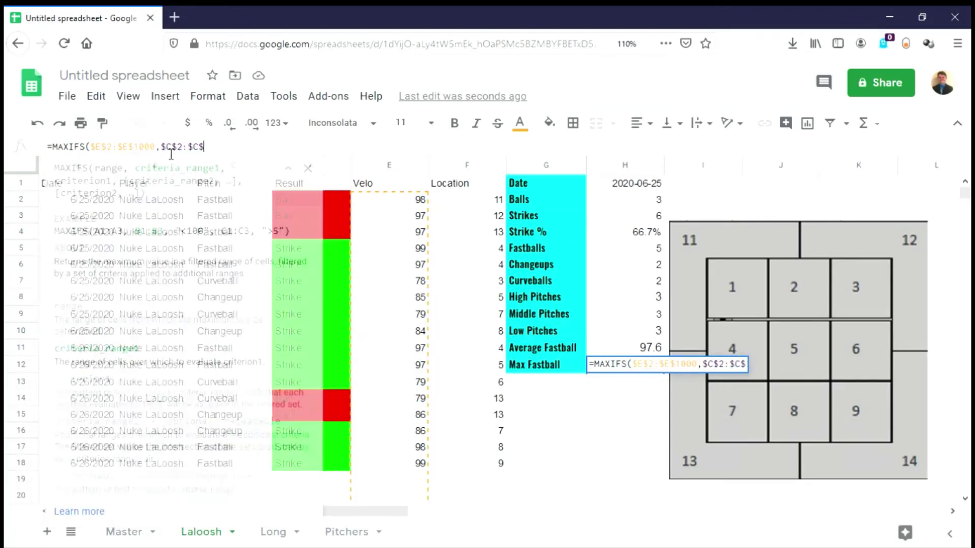
pyautogui.write('1000,')
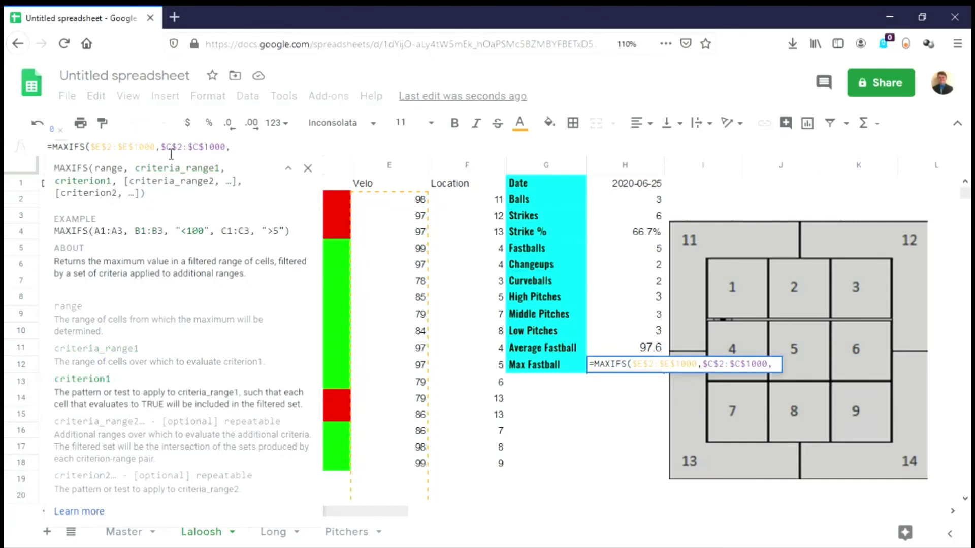
pyautogui.write('"Fastb')
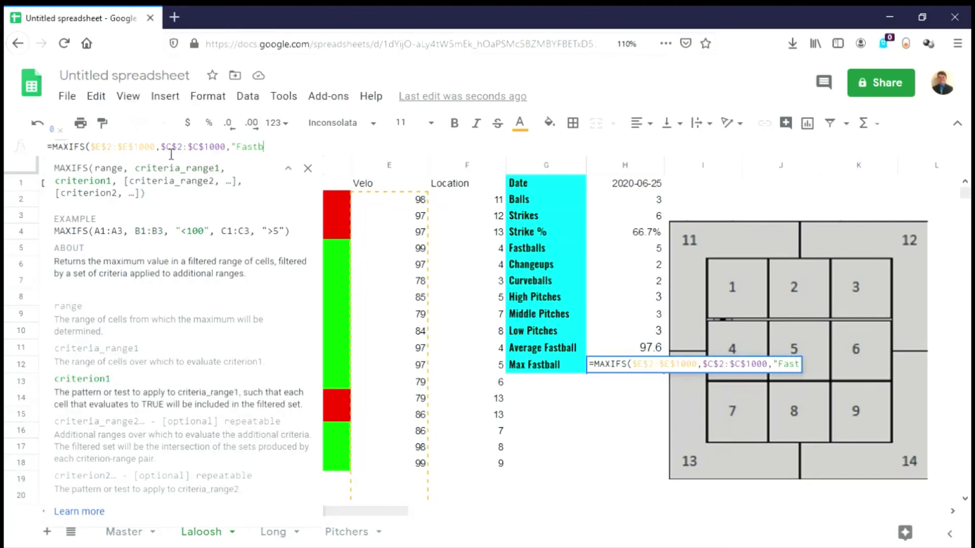
pyautogui.write('all")')
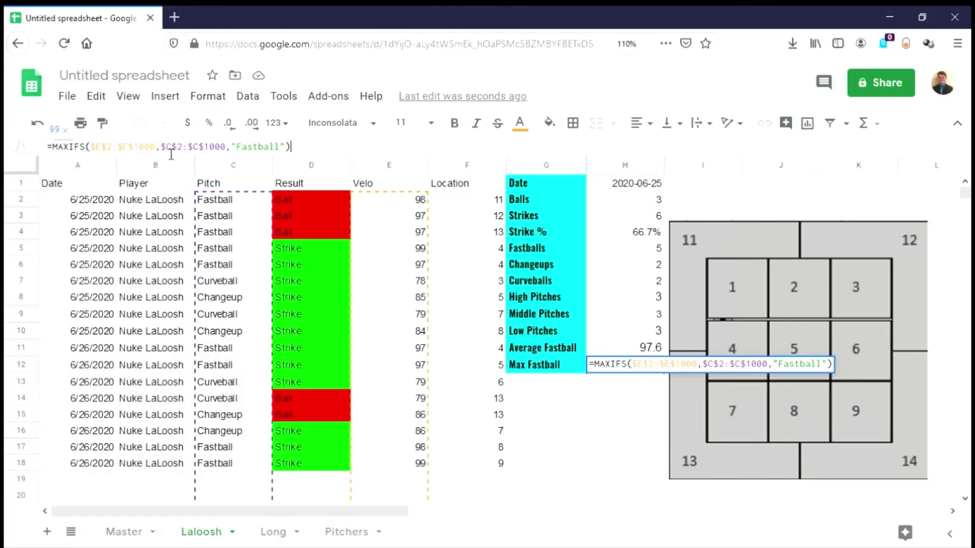
pyautogui.press('Return')
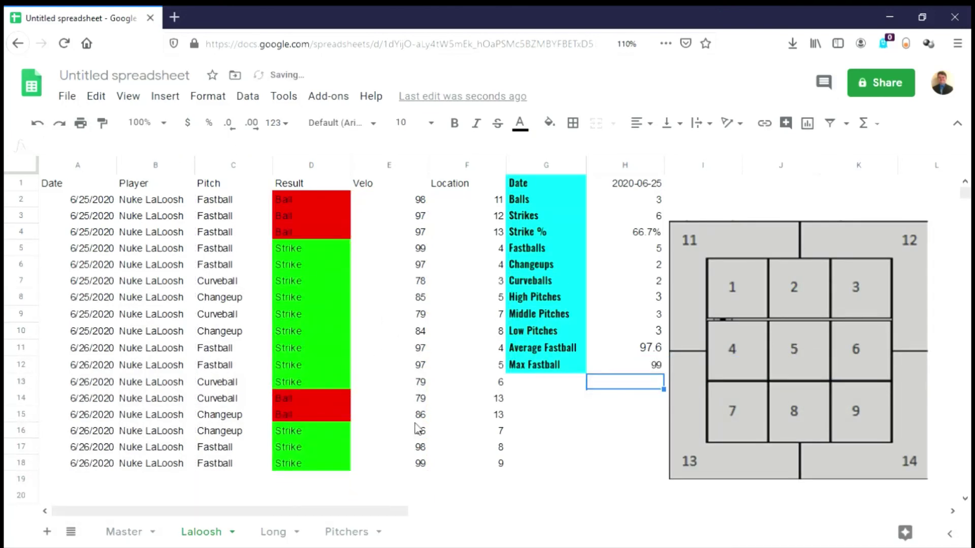